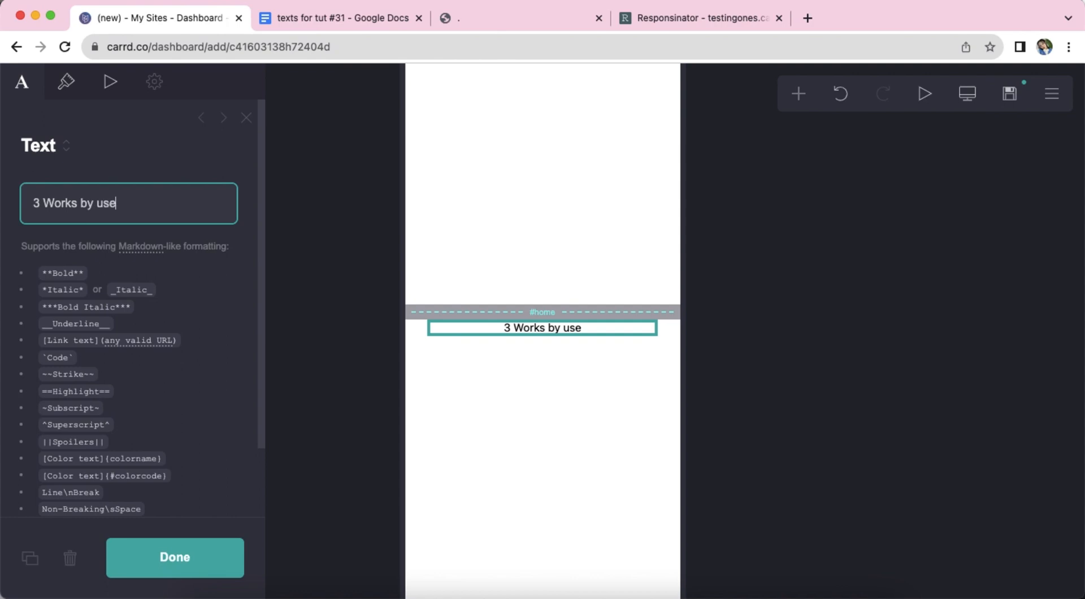
Step: Set the "3 Works by username" heading's font to Cardo and its size to 2.875
{"action": "left_click", "coordinate": [66, 81]}
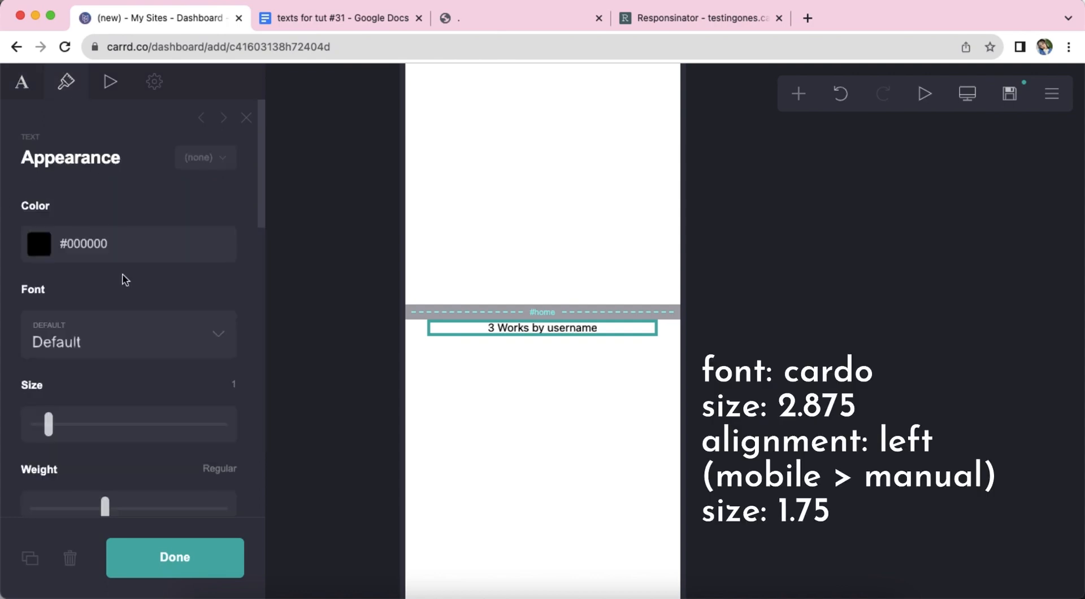
{"action": "left_click", "coordinate": [139, 347]}
{"action": "type", "text": "car"}
{"action": "key", "text": "Return"}
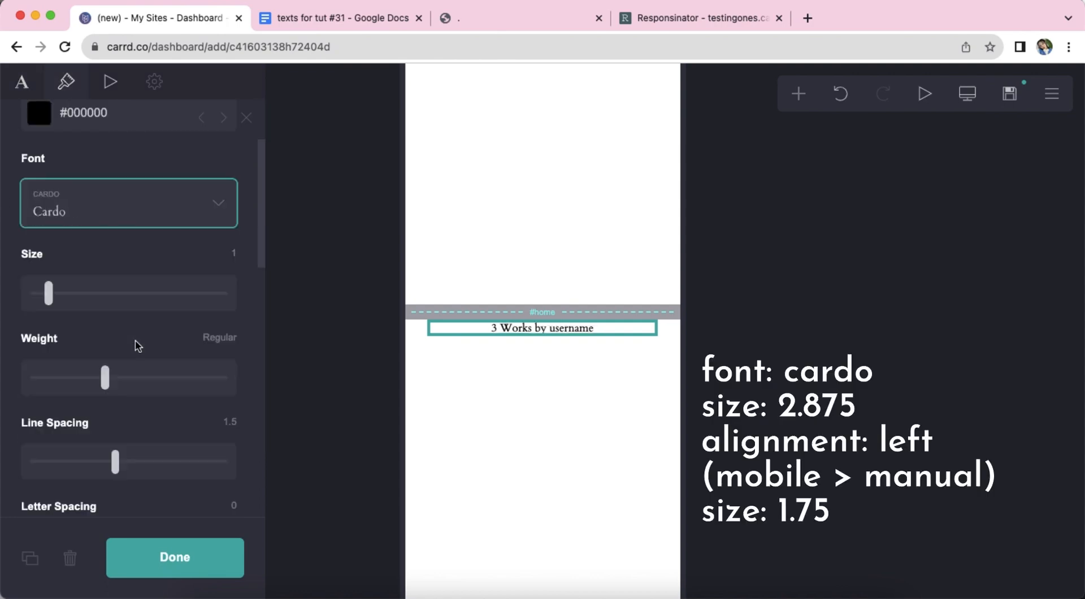
{"action": "left_click", "coordinate": [213, 257]}
{"action": "type", "text": "2.875"}
{"action": "key", "text": "Return"}
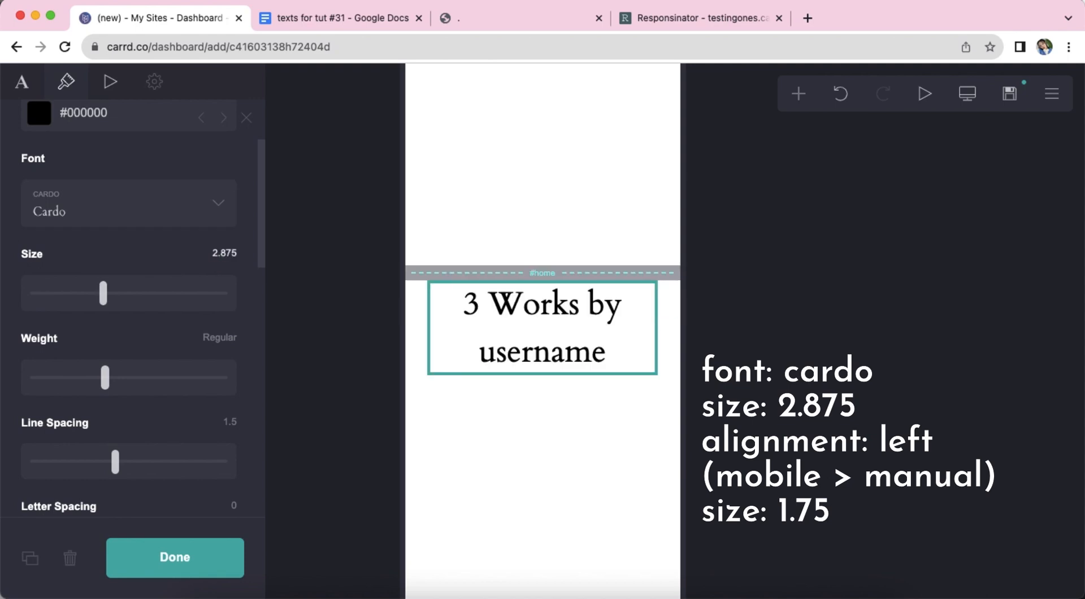
Step: Align the heading text to the left
{"action": "scroll", "coordinate": [135, 336], "scroll_direction": "down", "scroll_amount": 10}
{"action": "left_click", "coordinate": [103, 322]}
{"action": "left_click", "coordinate": [96, 338]}
Step: Switch the heading's mobile settings to manual and set its mobile size to 1.75
{"action": "scroll", "coordinate": [108, 343], "scroll_direction": "down", "scroll_amount": 5}
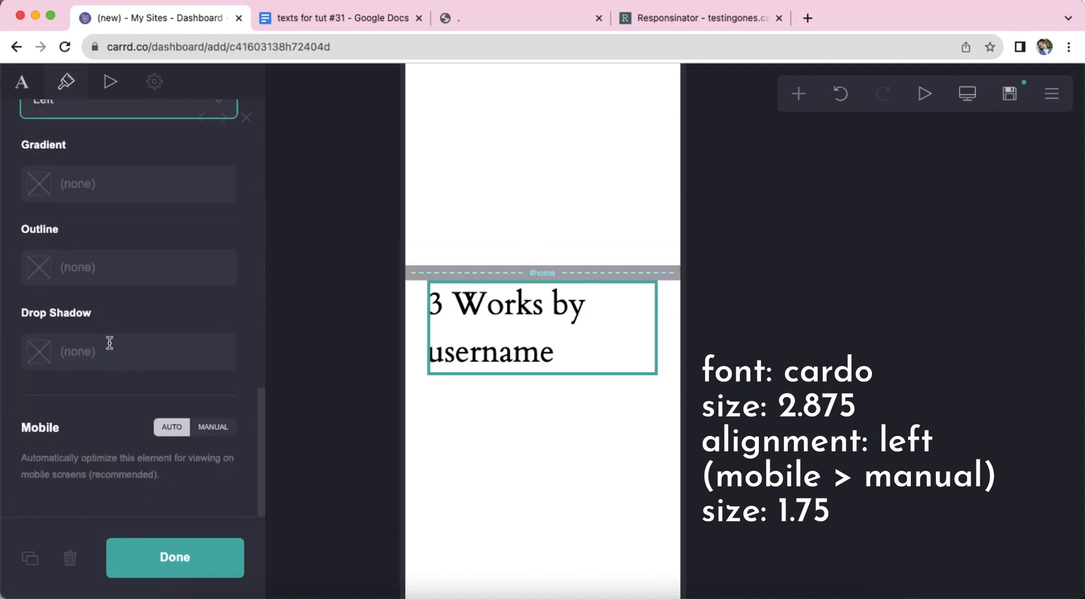
{"action": "left_click", "coordinate": [225, 439]}
{"action": "scroll", "coordinate": [213, 436], "scroll_direction": "down", "scroll_amount": 5}
{"action": "left_click", "coordinate": [230, 289]}
{"action": "type", "text": "1.75"}
{"action": "key", "text": "Return"}
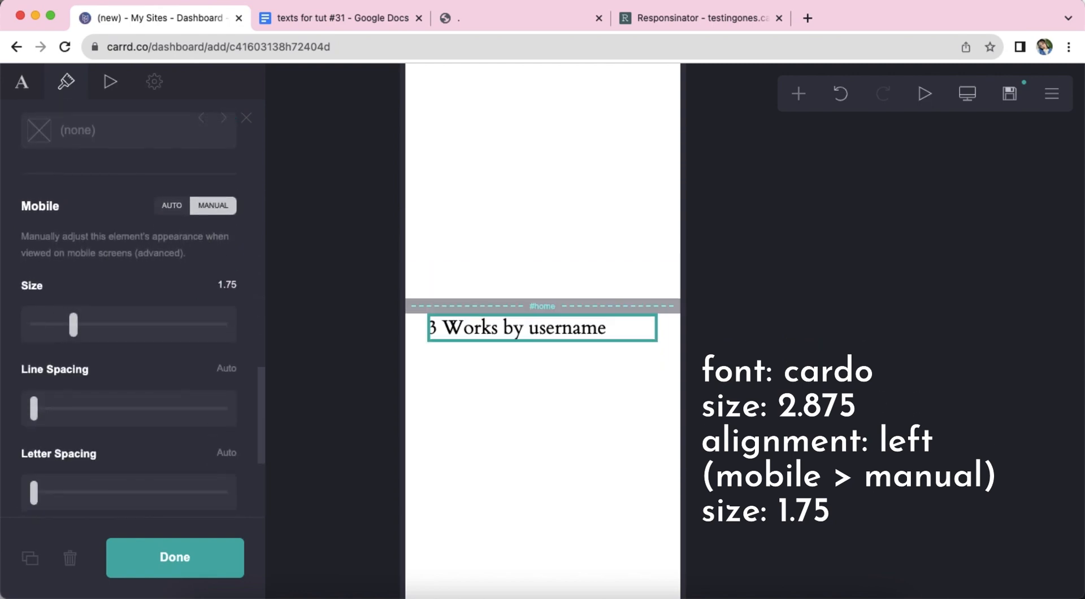
{"action": "left_click", "coordinate": [538, 449]}
{"action": "left_click", "coordinate": [872, 209]}
Step: Add a container below the heading, set its type to Columns, and give it a third column
{"action": "left_click", "coordinate": [797, 95]}
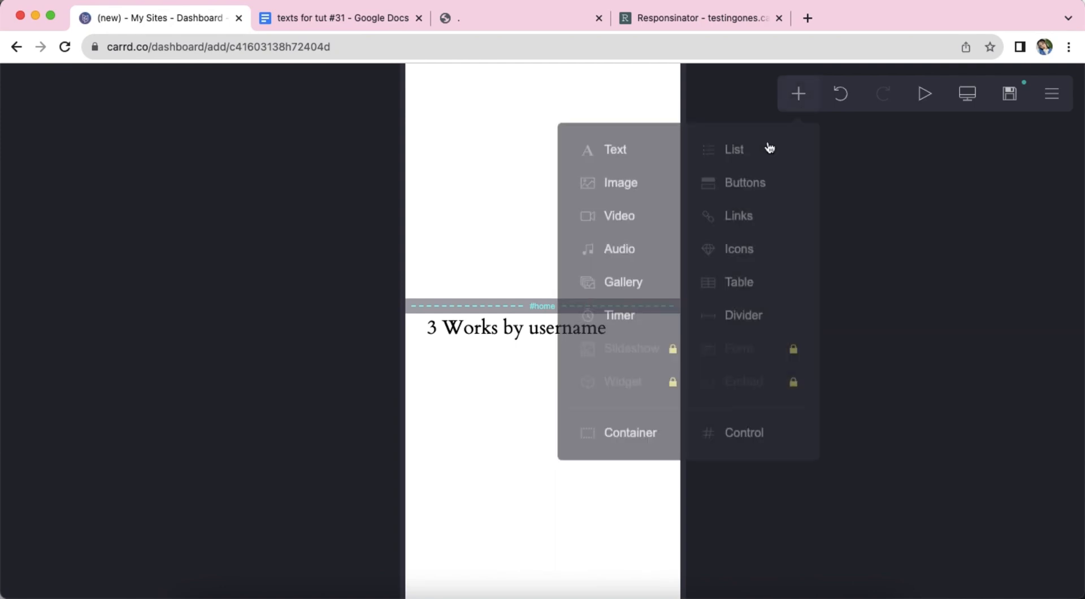
{"action": "left_click", "coordinate": [610, 437]}
{"action": "left_click", "coordinate": [93, 249]}
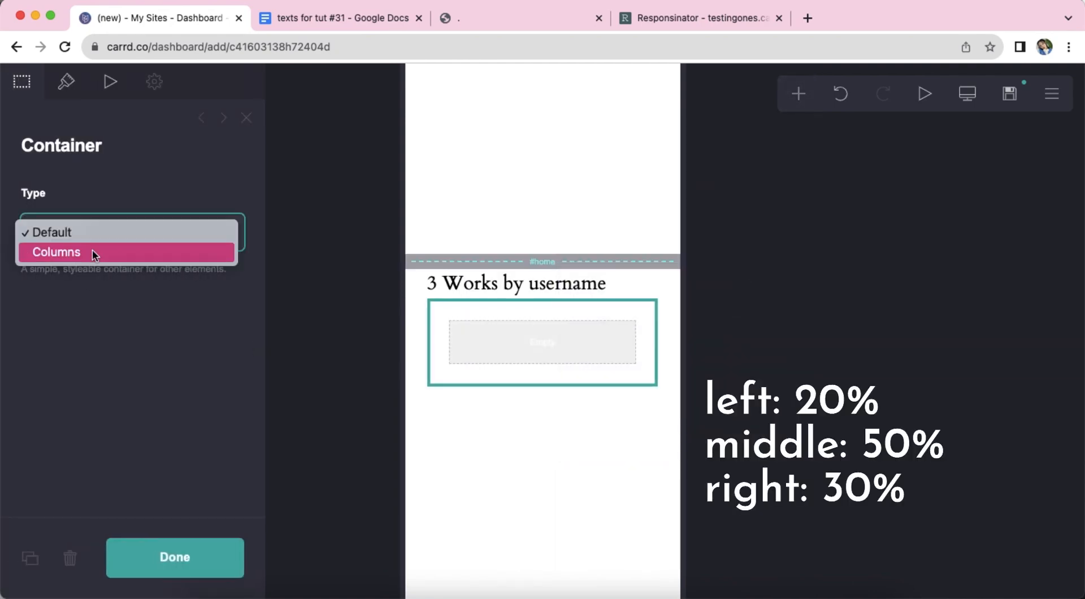
{"action": "left_click", "coordinate": [93, 250]}
{"action": "left_click", "coordinate": [123, 421]}
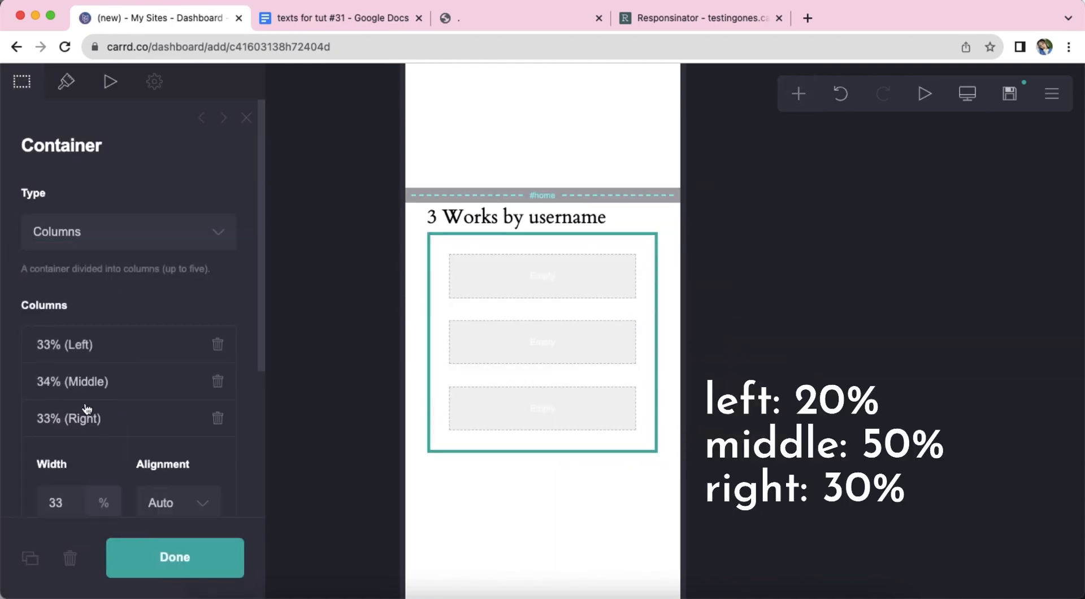
Step: Set the container's column widths to 20% left, 50% middle and 30% right
{"action": "left_click", "coordinate": [89, 356]}
{"action": "left_click", "coordinate": [70, 435]}
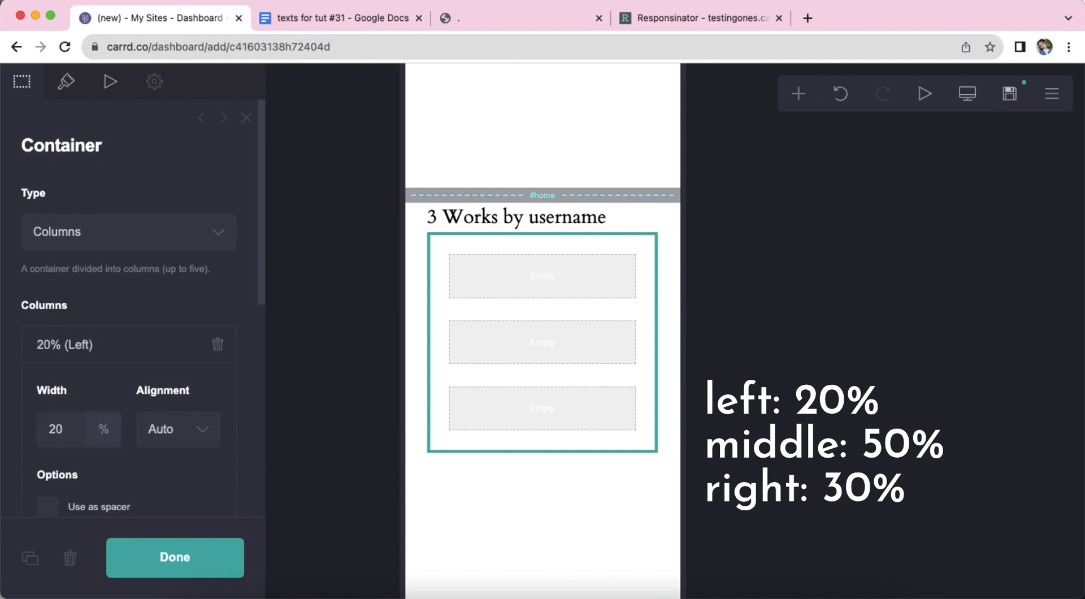
{"action": "left_click", "coordinate": [82, 358]}
{"action": "left_click", "coordinate": [71, 389]}
{"action": "left_click", "coordinate": [79, 464]}
{"action": "type", "text": "50"}
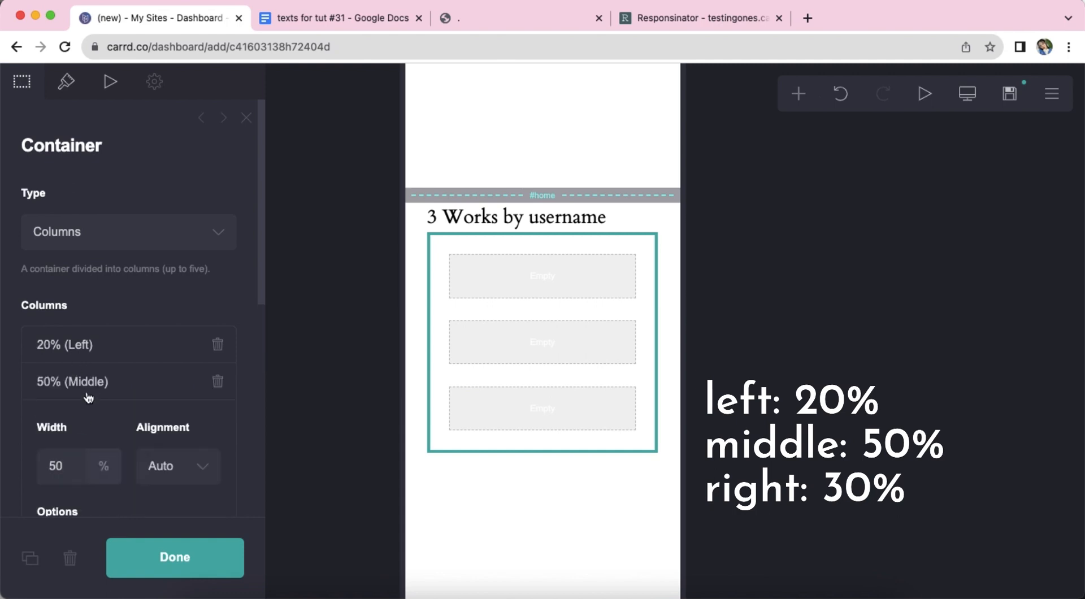
{"action": "left_click", "coordinate": [87, 391]}
{"action": "left_click", "coordinate": [96, 428]}
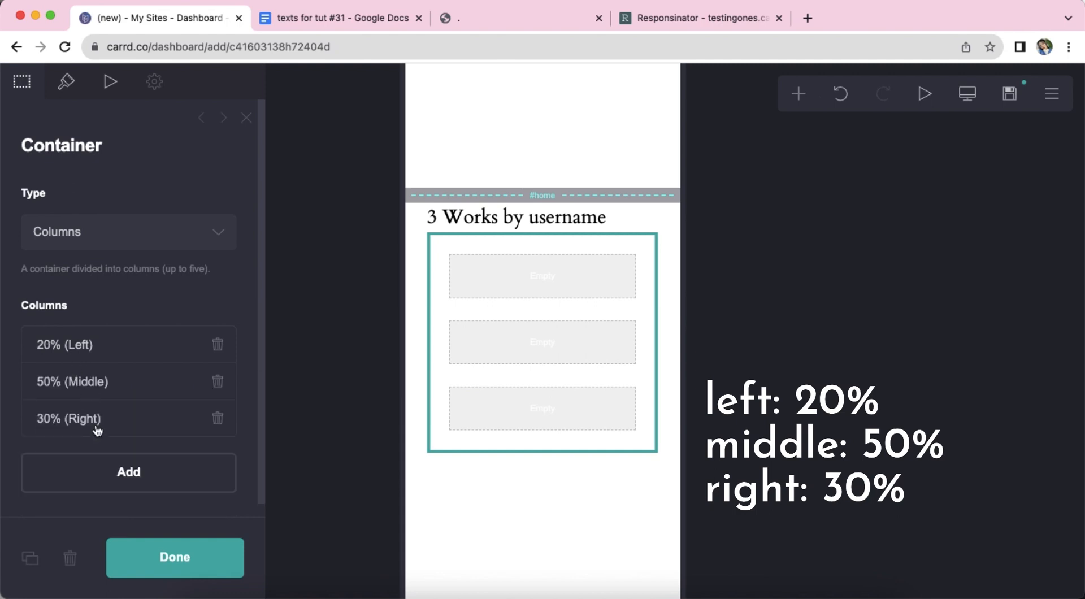
Step: Set the container's width to 50 and its padding to 1 vertical and 0.875 horizontal
{"action": "left_click", "coordinate": [71, 89]}
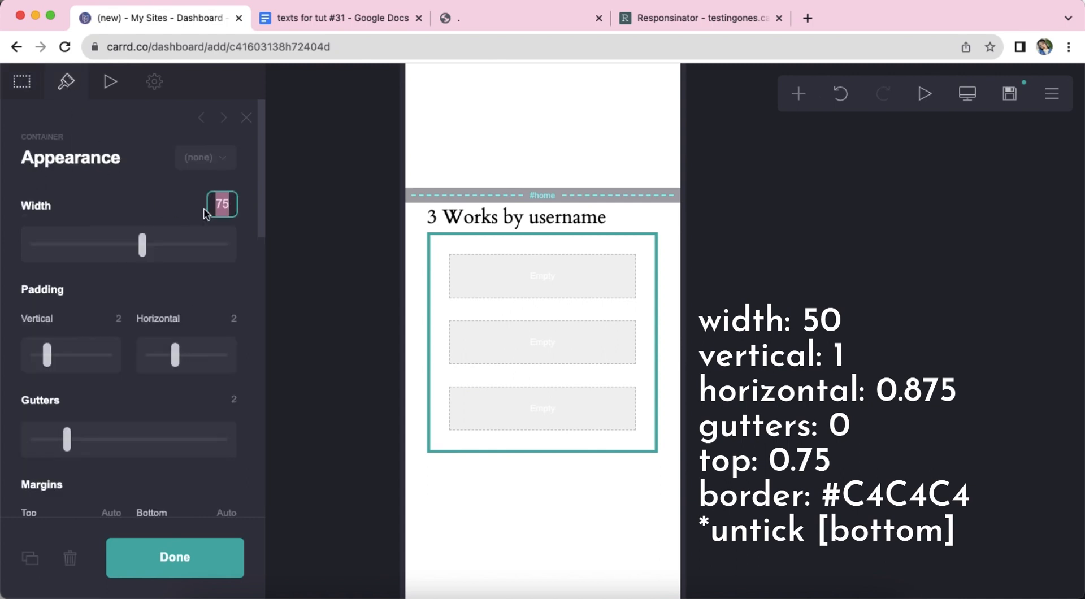
{"action": "key", "text": "Return"}
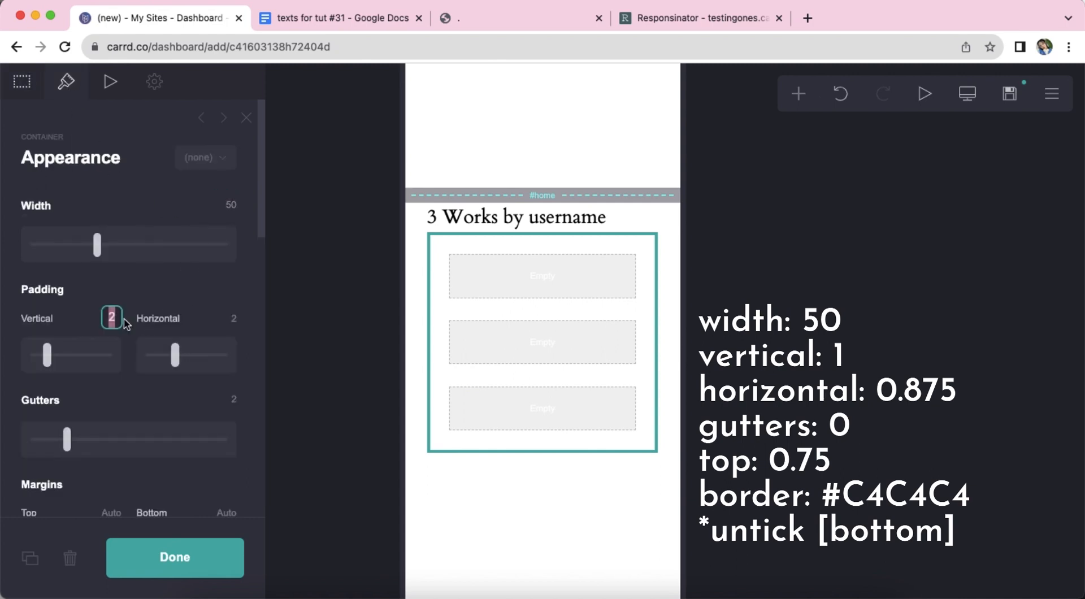
{"action": "type", "text": "1"}
{"action": "key", "text": "Return"}
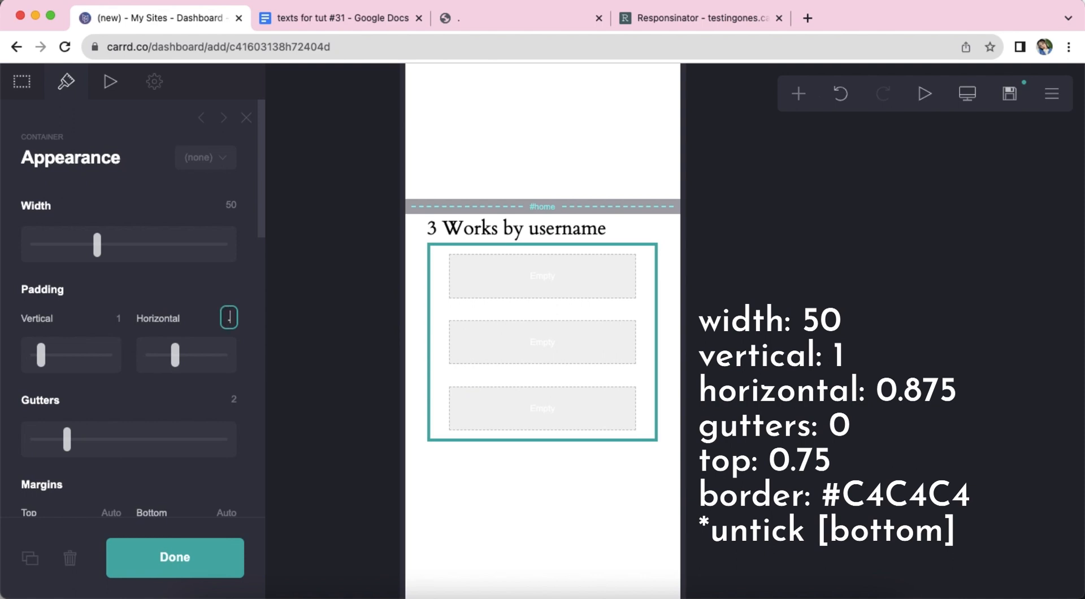
{"action": "type", "text": "0.875"}
{"action": "key", "text": "Return"}
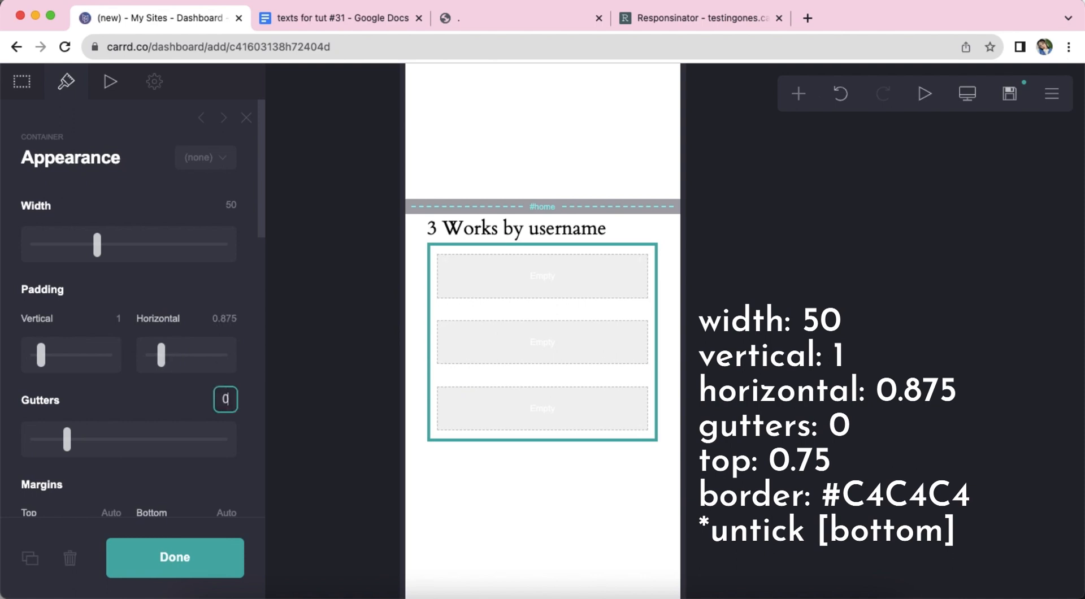
Step: Set the container's gutters to 0 and its top margin to 0.75
{"action": "left_click", "coordinate": [226, 399]}
{"action": "type", "text": "0"}
{"action": "key", "text": "Return"}
{"action": "scroll", "coordinate": [130, 339], "scroll_direction": "down", "scroll_amount": 5}
{"action": "left_click", "coordinate": [116, 282]}
{"action": "type", "text": ".75"}
{"action": "key", "text": "Return"}
Step: Give the container a #C4C4C4 border and turn off its bottom side
{"action": "scroll", "coordinate": [121, 334], "scroll_direction": "down", "scroll_amount": 10}
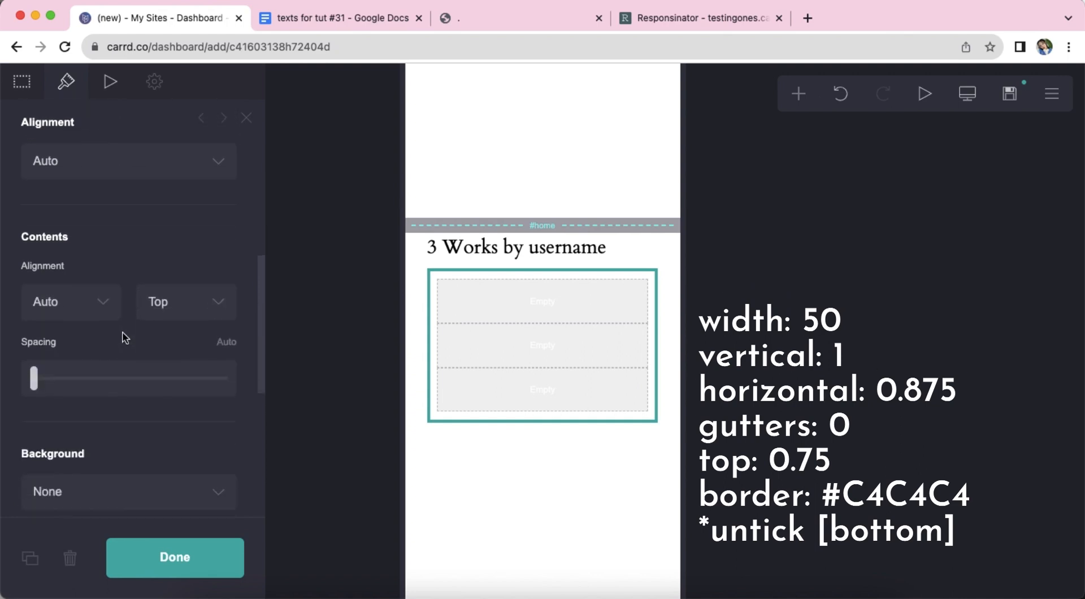
{"action": "left_click", "coordinate": [125, 362]}
{"action": "type", "text": "#C4C"}
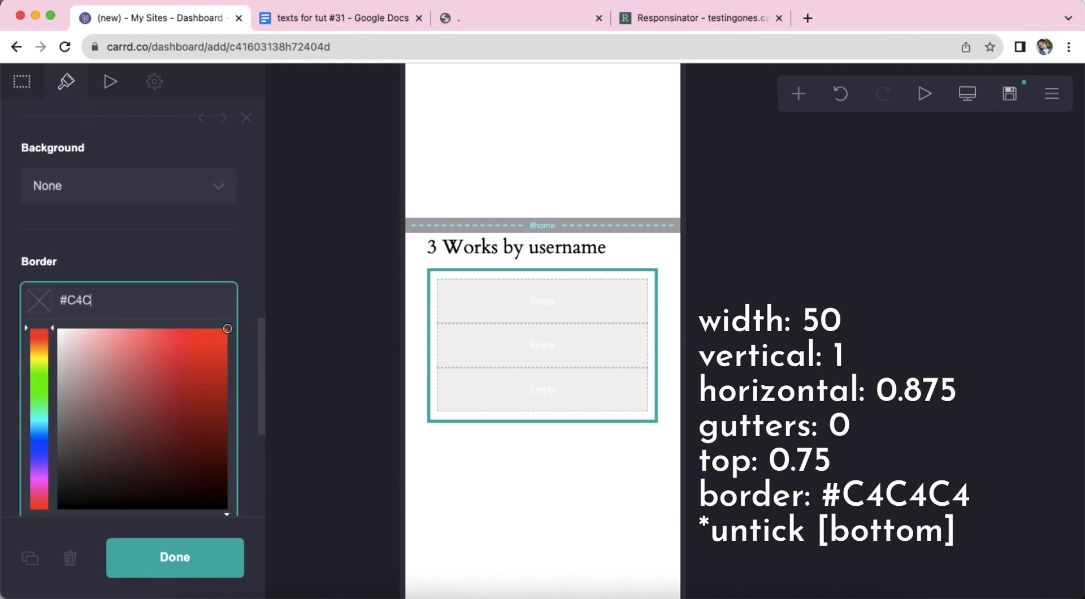
{"action": "type", "text": "4C4"}
{"action": "key", "text": "Return"}
{"action": "left_click", "coordinate": [189, 429]}
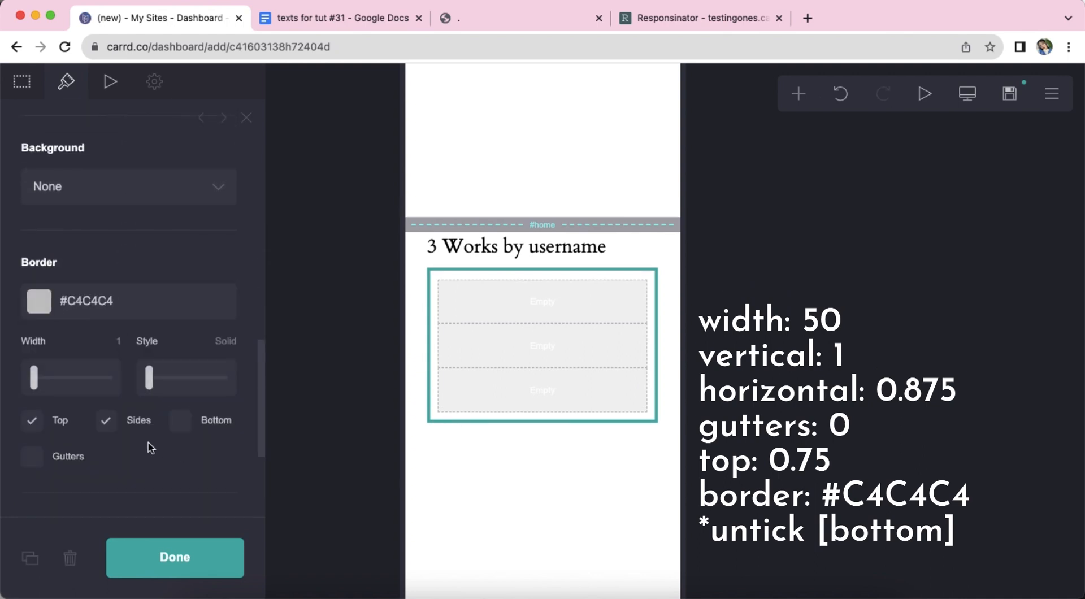
Step: Switch the container's mobile settings to manual and set the mobile layout to Default
{"action": "scroll", "coordinate": [152, 442], "scroll_direction": "down", "scroll_amount": 4}
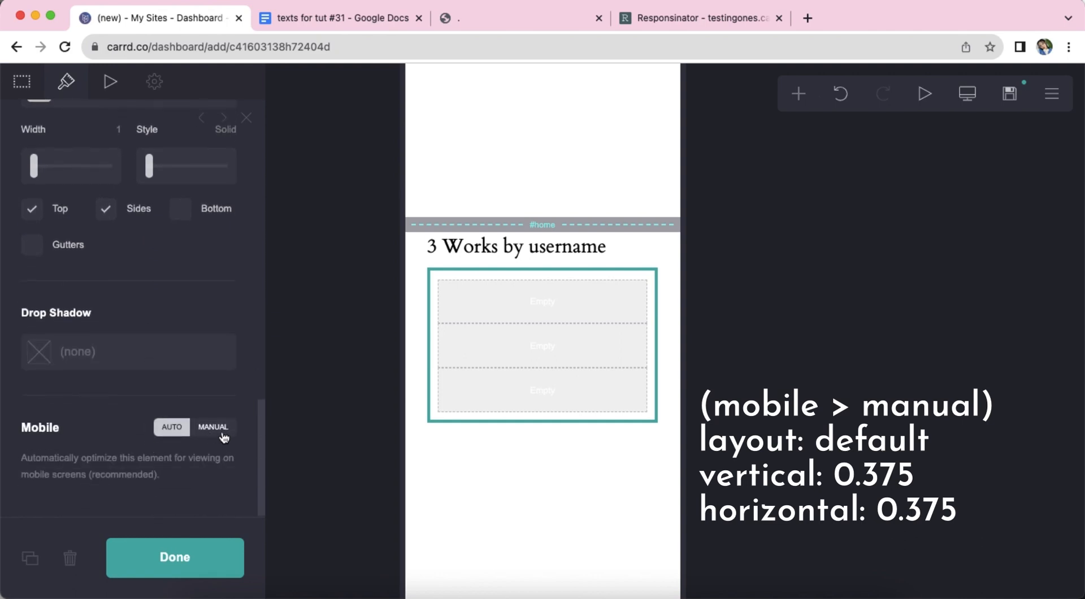
{"action": "left_click", "coordinate": [223, 434]}
{"action": "scroll", "coordinate": [133, 348], "scroll_direction": "down", "scroll_amount": 3}
{"action": "left_click", "coordinate": [129, 319]}
{"action": "left_click", "coordinate": [127, 310]}
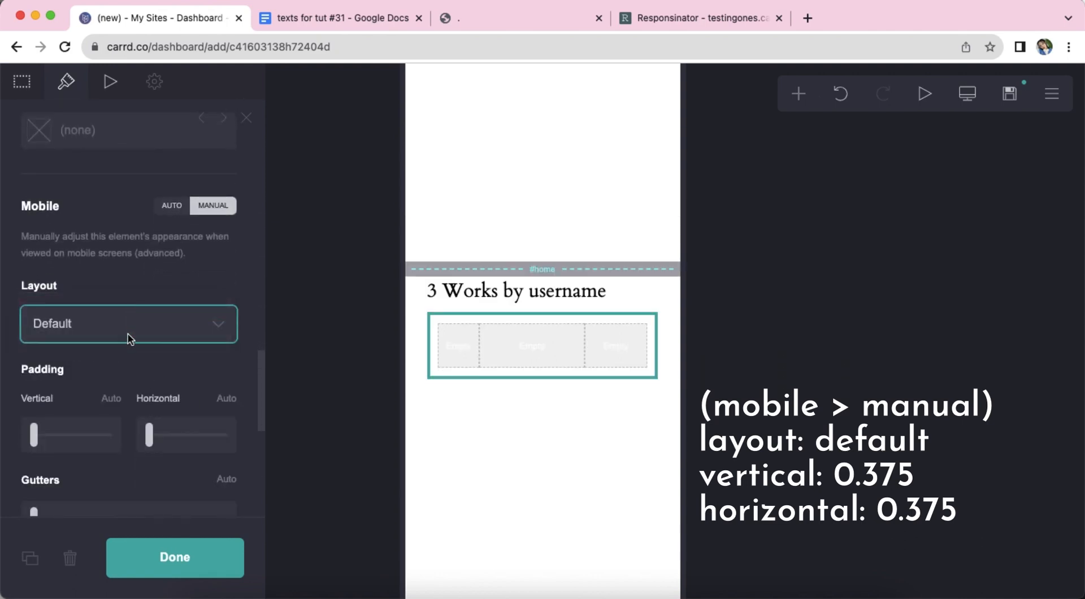
Step: Set the container's mobile padding to 0.375 vertical and 0.375 horizontal
{"action": "left_click", "coordinate": [119, 402]}
{"action": "type", "text": "0.375"}
{"action": "key", "text": "Return"}
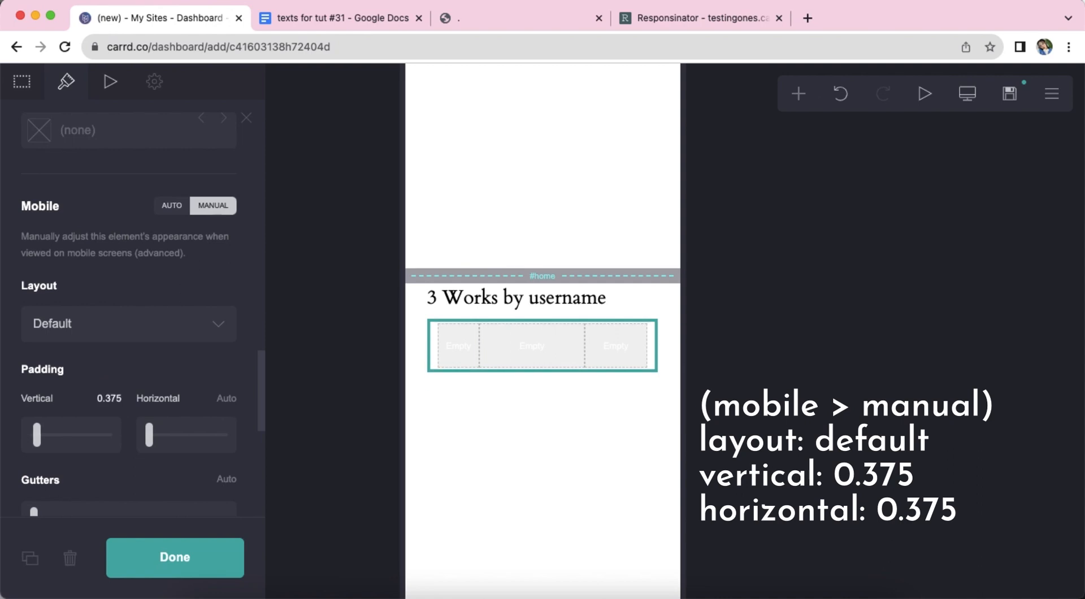
{"action": "left_click", "coordinate": [220, 402]}
{"action": "type", "text": "0.375"}
{"action": "key", "text": "Return"}
{"action": "scroll", "coordinate": [223, 410], "scroll_direction": "down", "scroll_amount": 6}
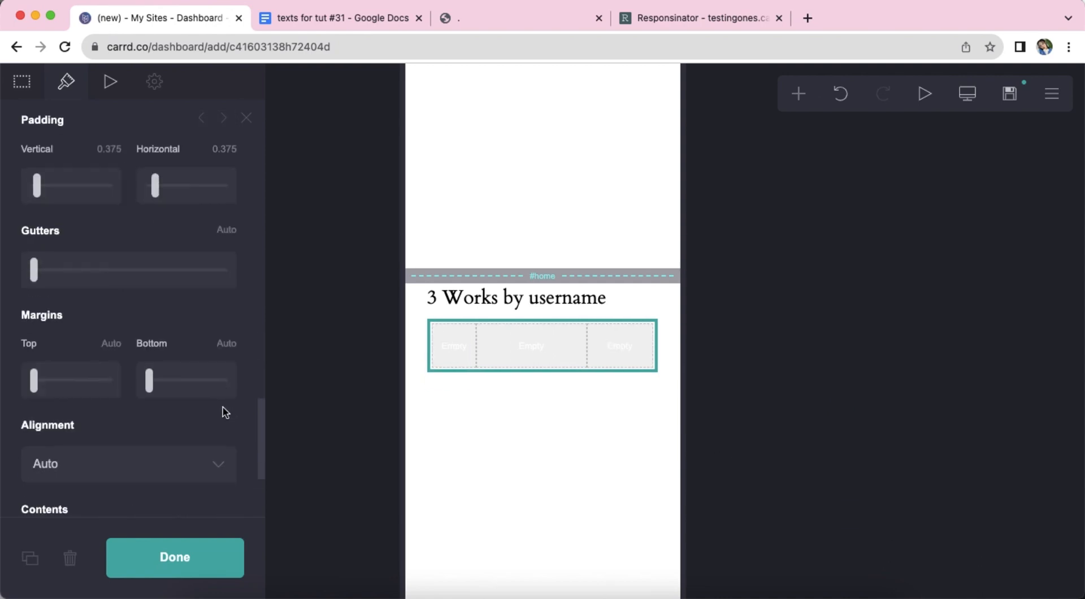
{"action": "scroll", "coordinate": [225, 413], "scroll_direction": "up", "scroll_amount": 6}
{"action": "left_click", "coordinate": [552, 478]}
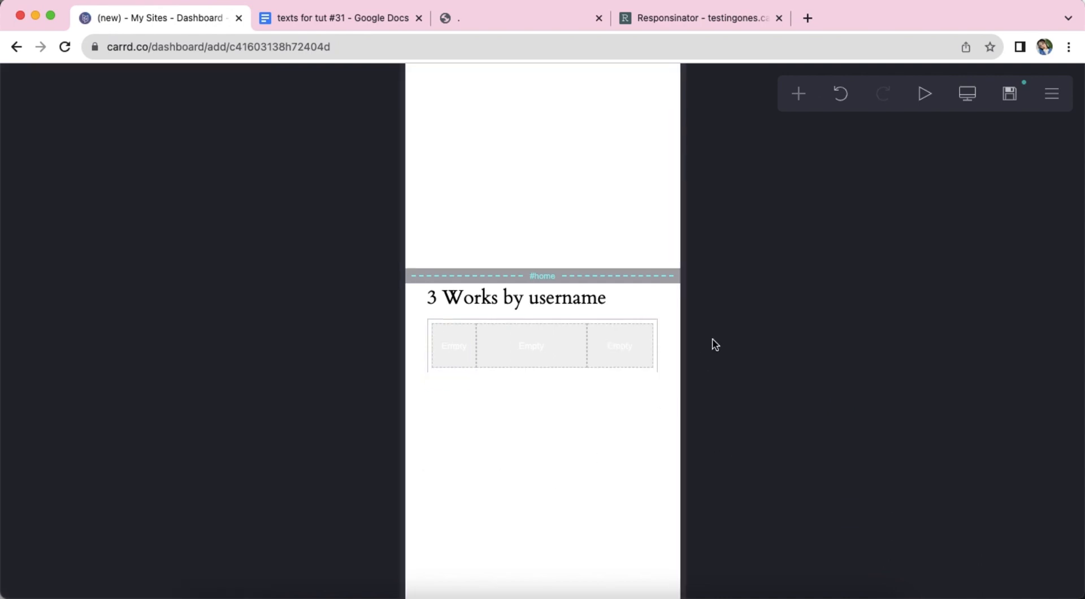
Step: Place a new image element in the container's left column and upload image04.jpeg into it
{"action": "left_click", "coordinate": [797, 95]}
{"action": "left_click", "coordinate": [622, 181]}
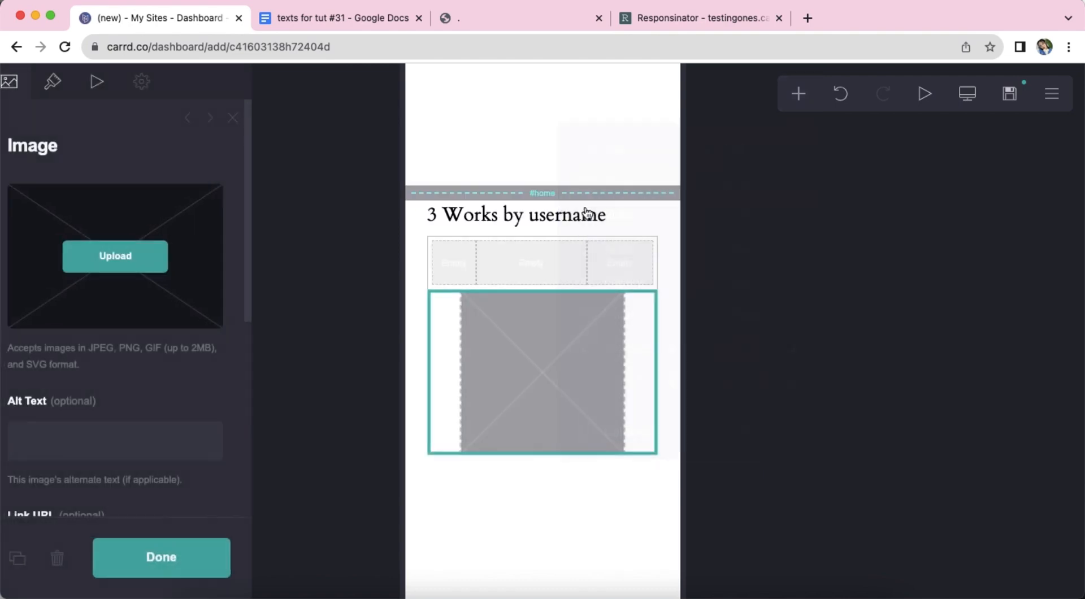
{"action": "left_click_drag", "start_coordinate": [493, 360], "coordinate": [449, 267]}
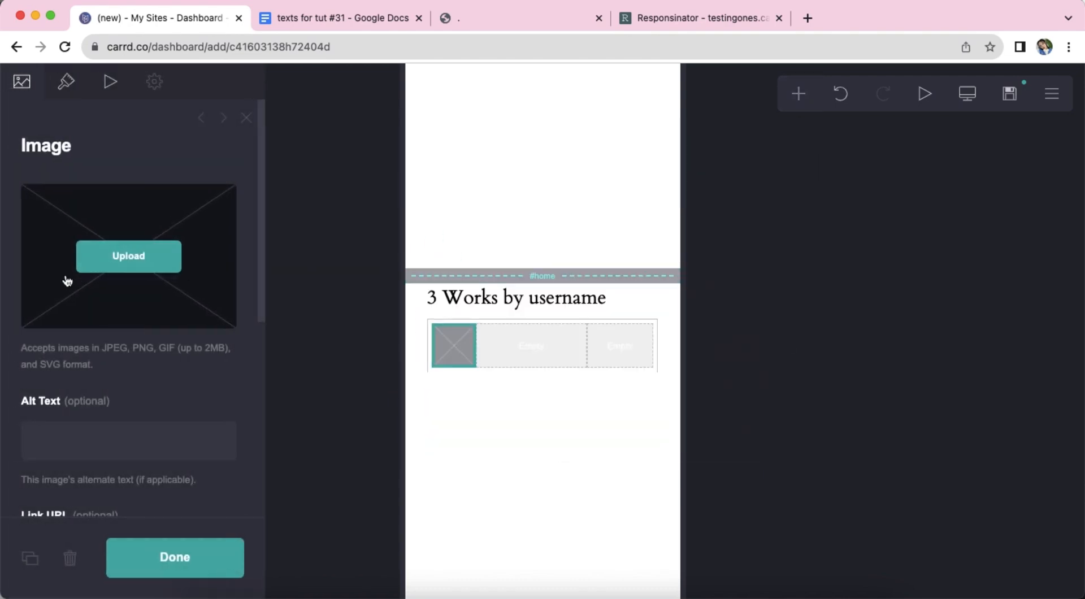
{"action": "left_click", "coordinate": [113, 261]}
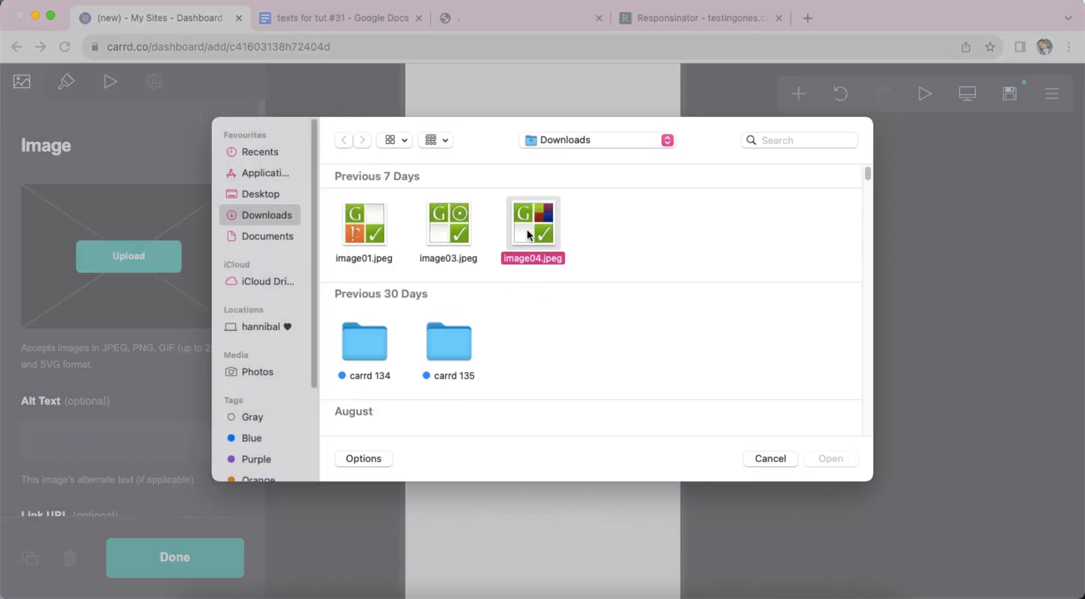
{"action": "double_click", "coordinate": [527, 234]}
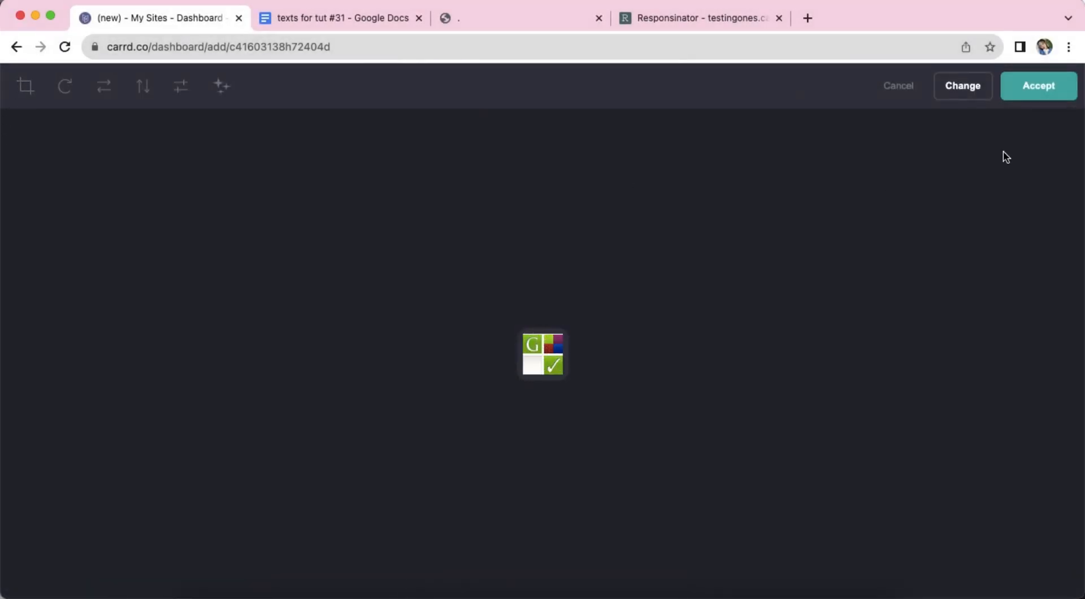
{"action": "left_click", "coordinate": [1034, 92]}
Step: Set the image's width to 3.875
{"action": "left_click", "coordinate": [82, 96]}
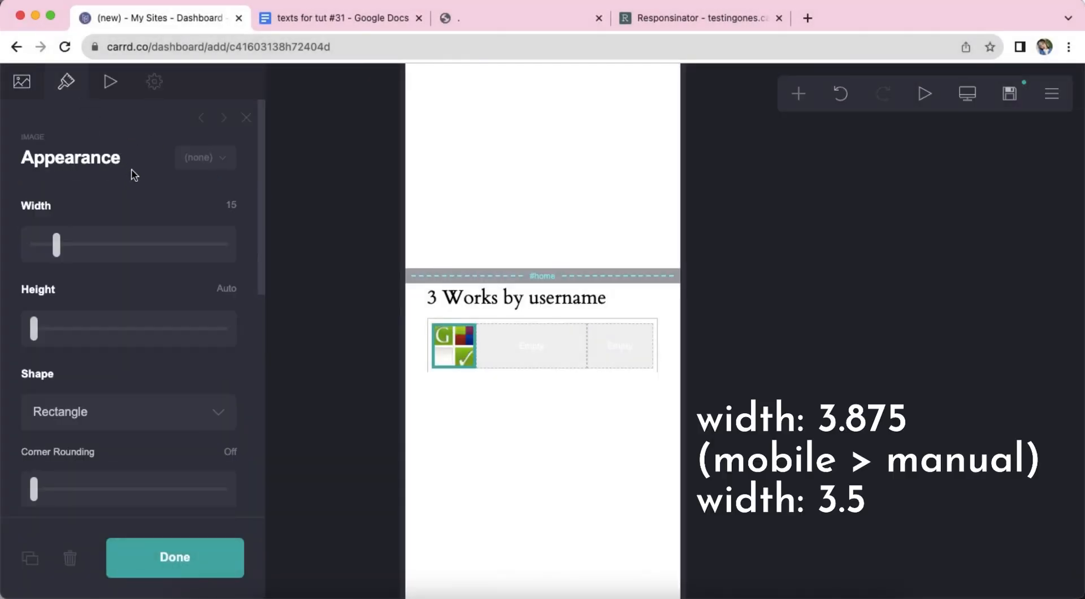
{"action": "type", "text": "3.875"}
{"action": "key", "text": "Return"}
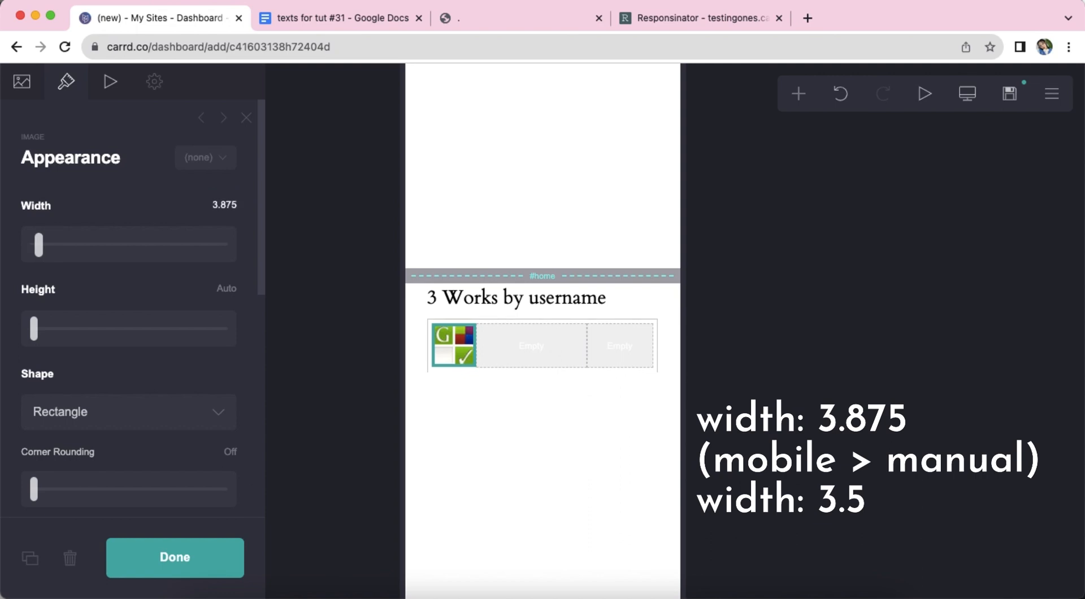
Step: Switch the image's mobile settings to manual and set its mobile width to 3.5
{"action": "scroll", "coordinate": [170, 305], "scroll_direction": "down", "scroll_amount": 6}
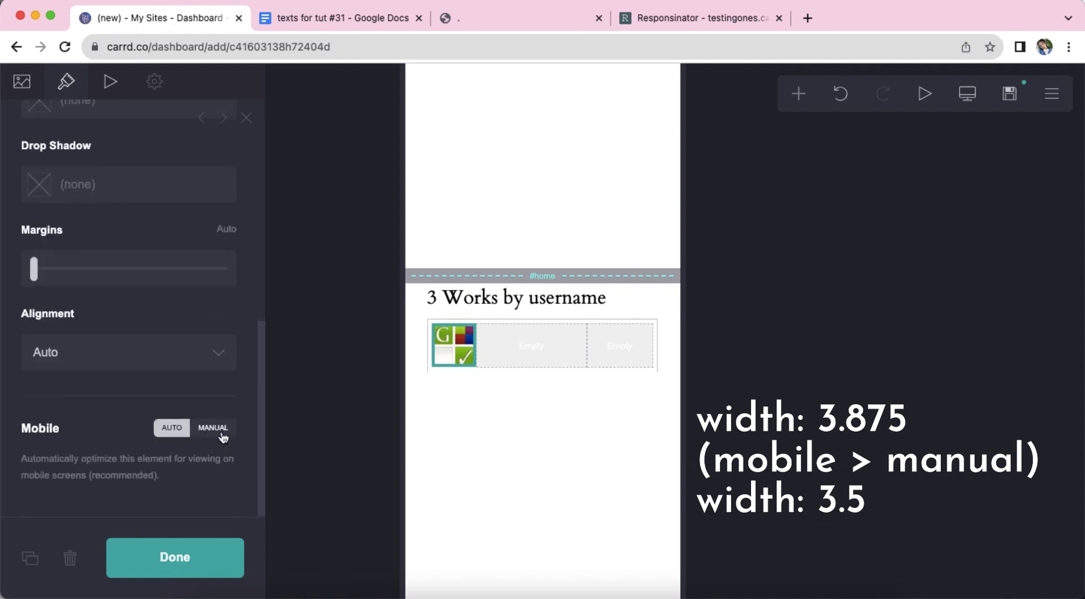
{"action": "left_click", "coordinate": [223, 431]}
{"action": "scroll", "coordinate": [222, 395], "scroll_direction": "down", "scroll_amount": 4}
{"action": "left_click", "coordinate": [207, 286]}
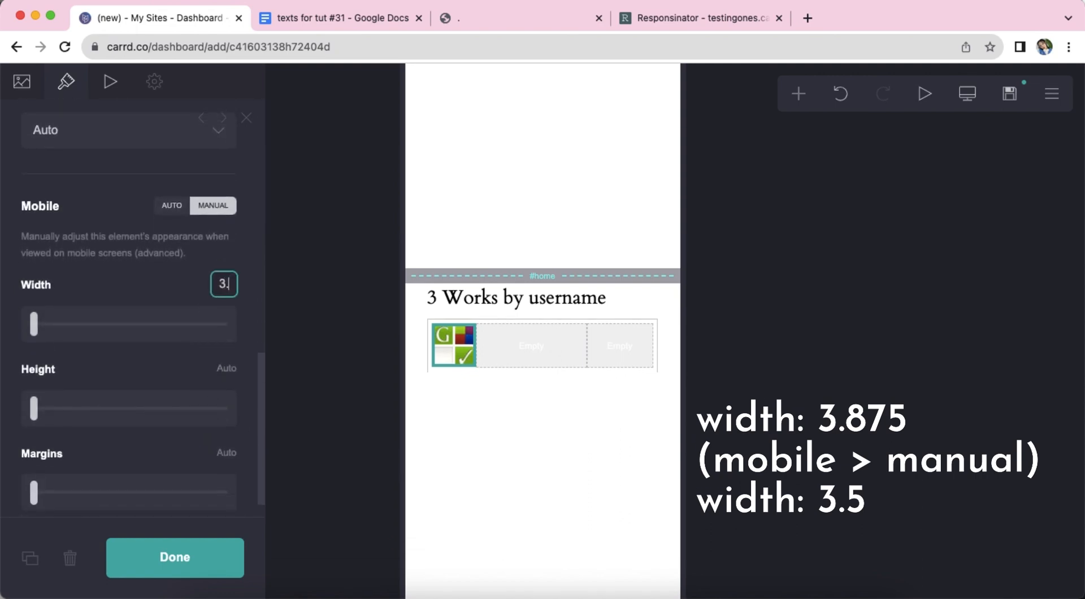
{"action": "key", "text": "Return"}
{"action": "left_click", "coordinate": [551, 456]}
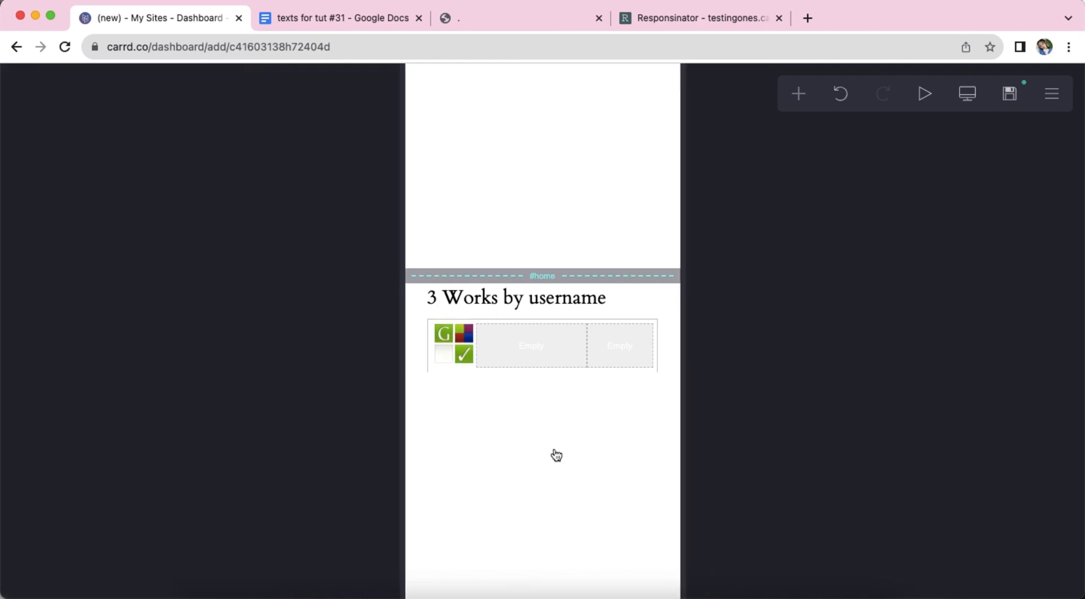
Step: Add a text element and place it in the container's middle column
{"action": "left_click", "coordinate": [797, 96]}
{"action": "left_click", "coordinate": [642, 149]}
{"action": "left_click_drag", "start_coordinate": [516, 365], "coordinate": [548, 334]}
{"action": "left_click", "coordinate": [12, 83]}
Step: Copy the "[about me](#about) by [__username__]{#990000}" and "No Fandom" lines from the Google Docs file "texts for tut #31" into the new text element
{"action": "left_click", "coordinate": [306, 22]}
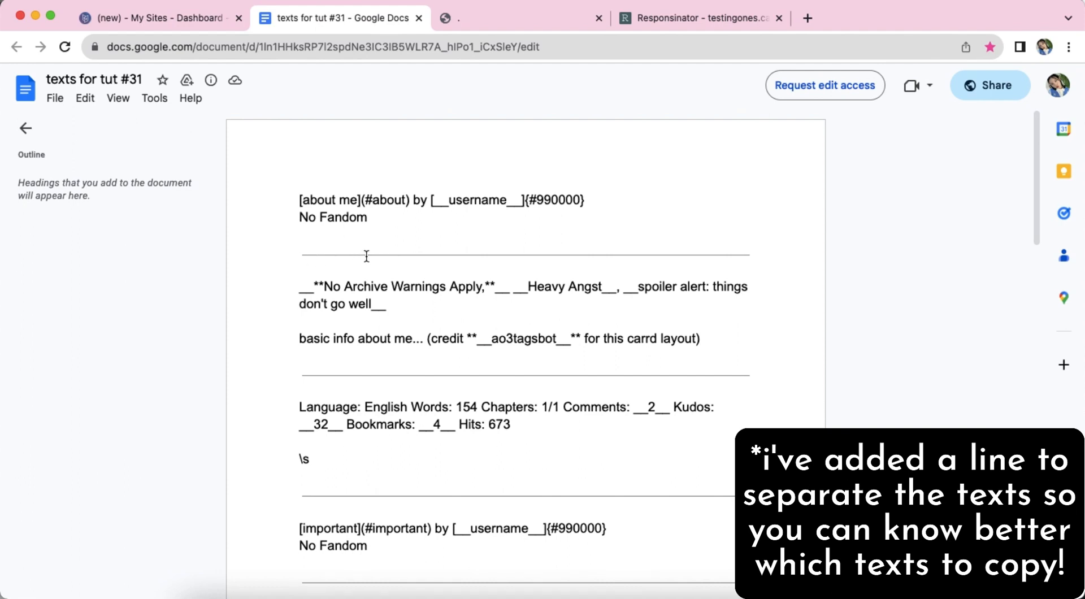
{"action": "left_click_drag", "start_coordinate": [291, 192], "coordinate": [384, 218]}
{"action": "right_click", "coordinate": [357, 203]}
{"action": "left_click", "coordinate": [388, 221]}
{"action": "left_click", "coordinate": [155, 20]}
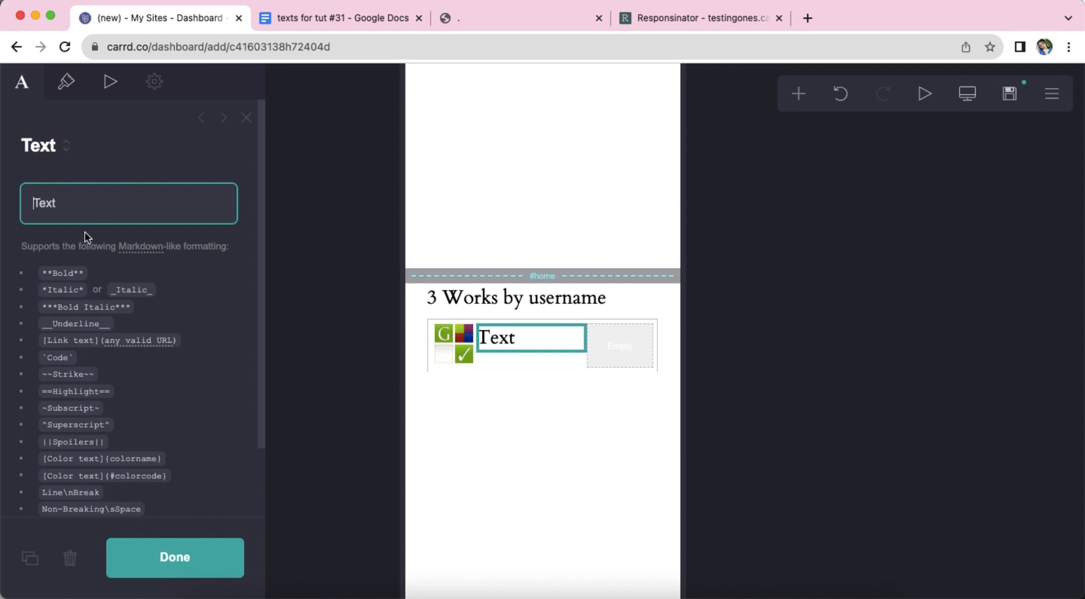
{"action": "right_click", "coordinate": [66, 200]}
{"action": "left_click", "coordinate": [116, 332]}
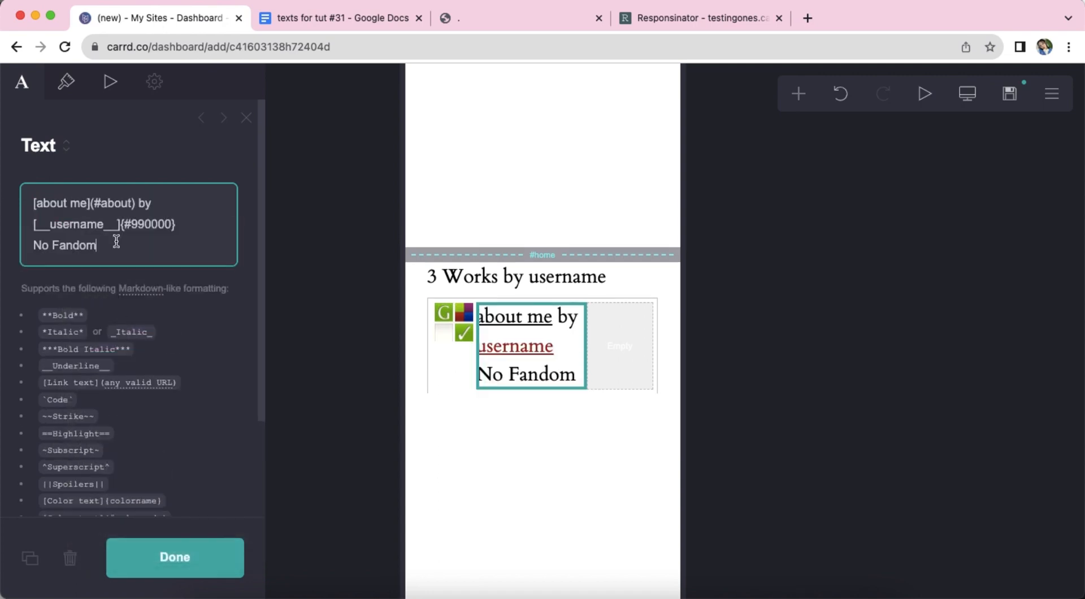
Step: Set the link color of the middle-column text to #990000
{"action": "left_click", "coordinate": [77, 89]}
{"action": "left_click", "coordinate": [94, 400]}
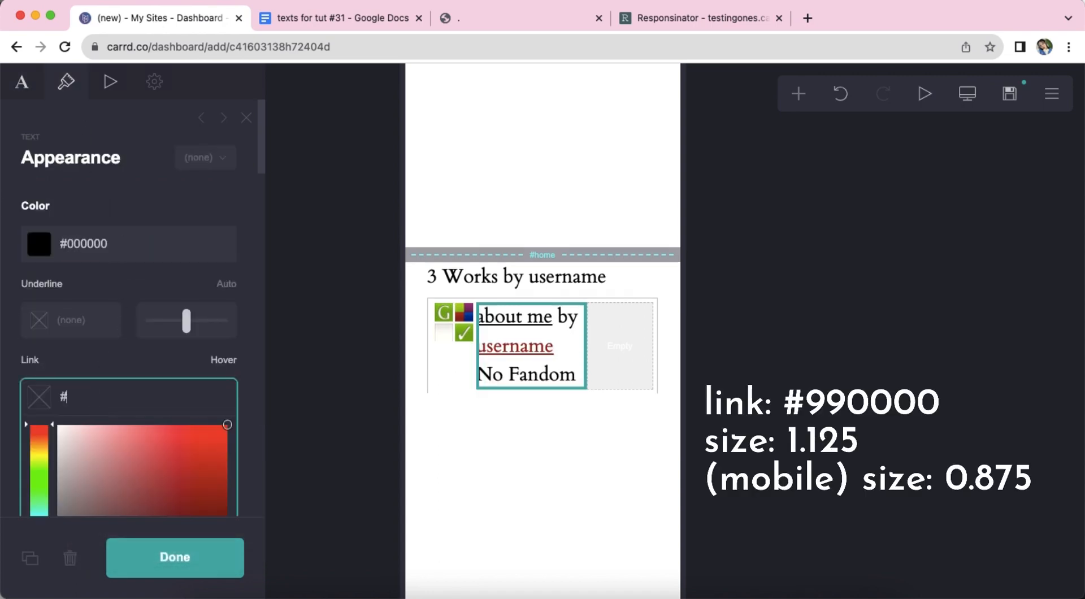
{"action": "type", "text": "#990000"}
{"action": "key", "text": "Return"}
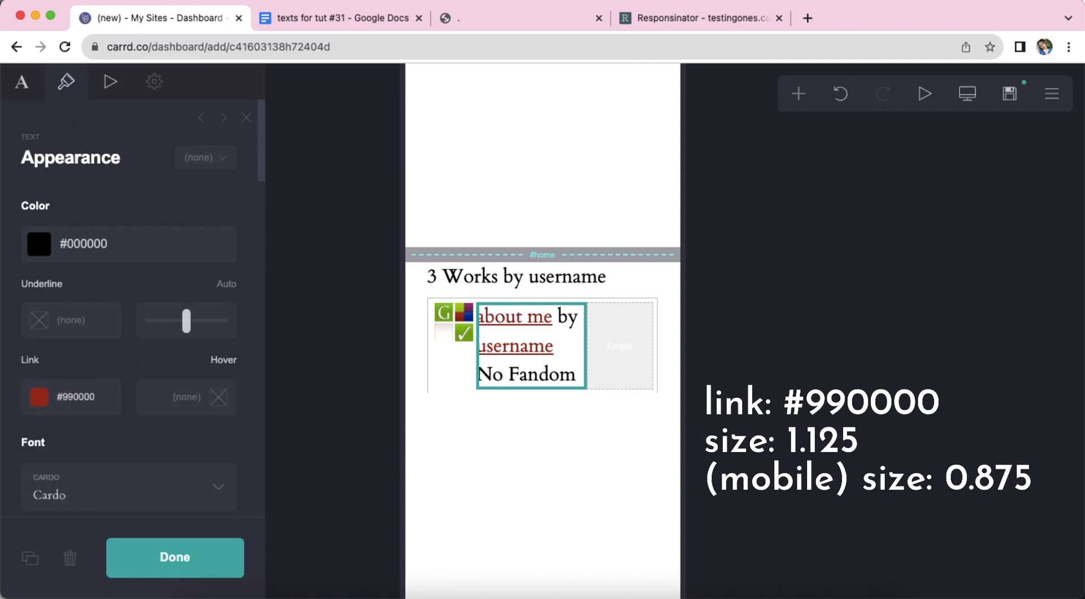
Step: Set the middle-column text's size to 1.125 and its mobile size to 0.875
{"action": "scroll", "coordinate": [107, 400], "scroll_direction": "down", "scroll_amount": 5}
{"action": "left_click", "coordinate": [213, 334]}
{"action": "type", "text": "1.125"}
{"action": "key", "text": "Return"}
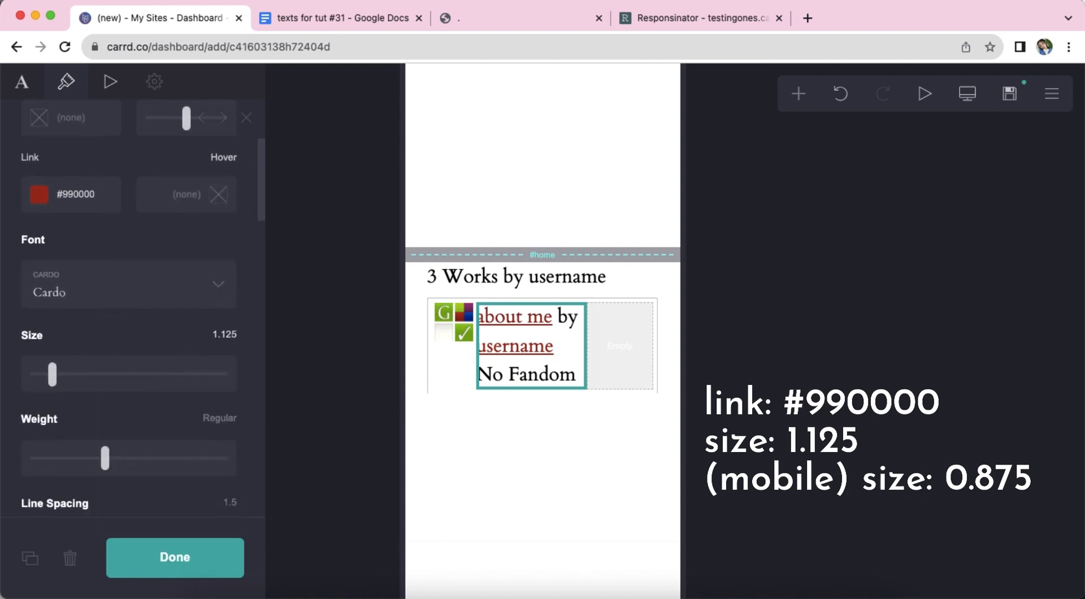
{"action": "scroll", "coordinate": [159, 368], "scroll_direction": "down", "scroll_amount": 10}
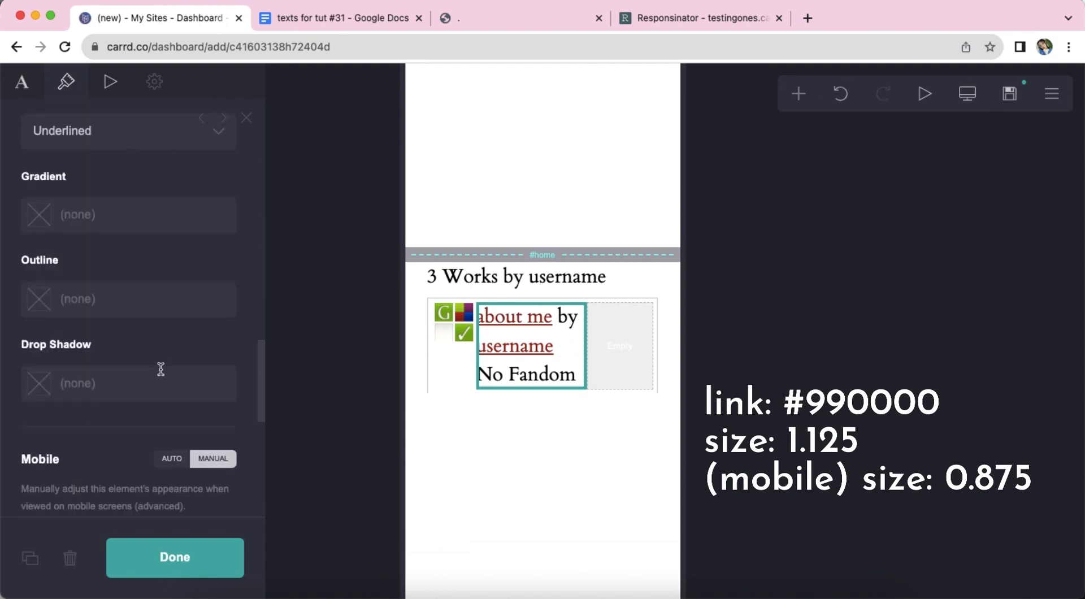
{"action": "left_click", "coordinate": [194, 318]}
{"action": "type", "text": "0.875"}
{"action": "key", "text": "Return"}
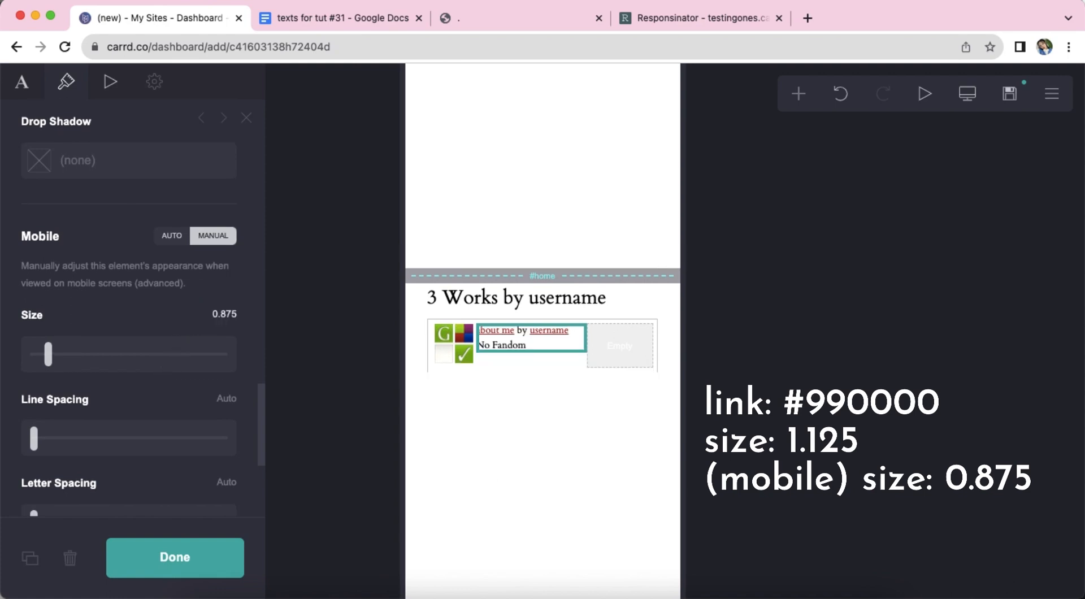
{"action": "left_click", "coordinate": [517, 452]}
Step: Add a text element to the container's empty third column and make it read "21 Sep 2023"
{"action": "left_click", "coordinate": [799, 93]}
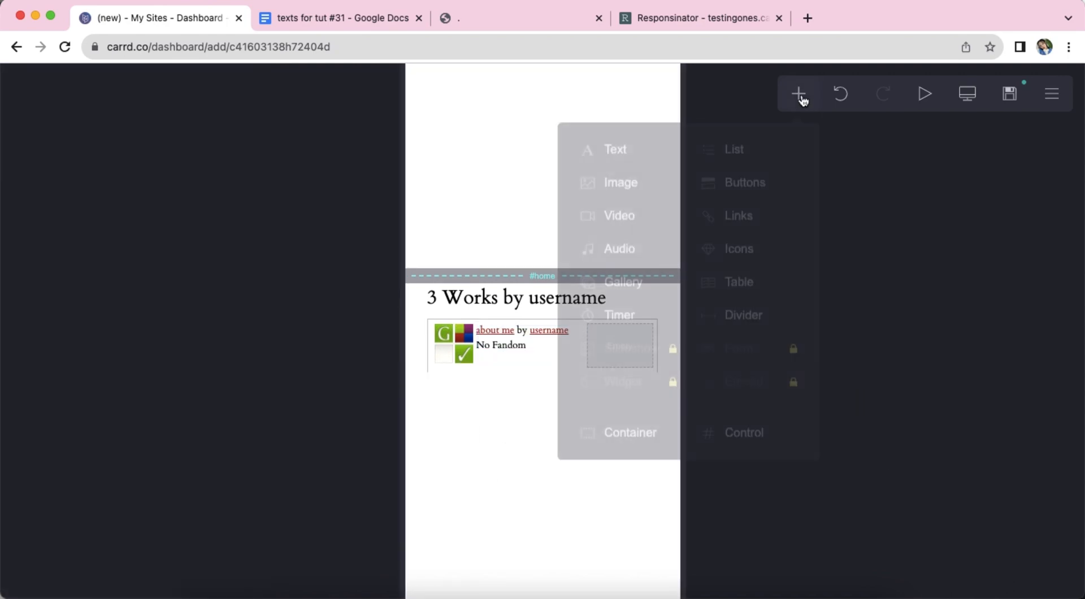
{"action": "left_click", "coordinate": [652, 151]}
{"action": "left_click_drag", "start_coordinate": [564, 369], "coordinate": [633, 351]}
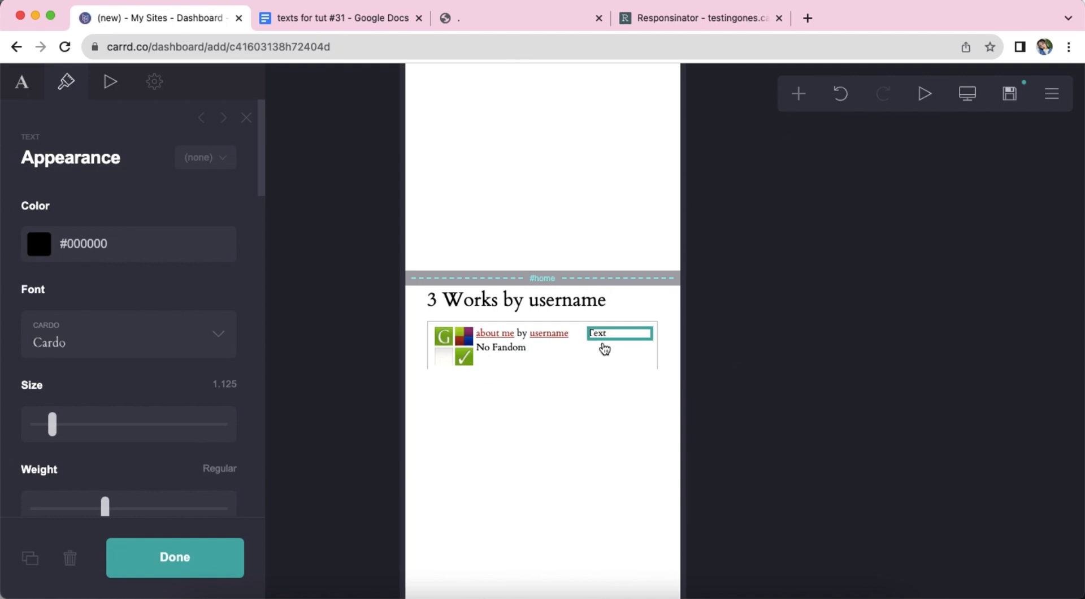
{"action": "left_click", "coordinate": [14, 90]}
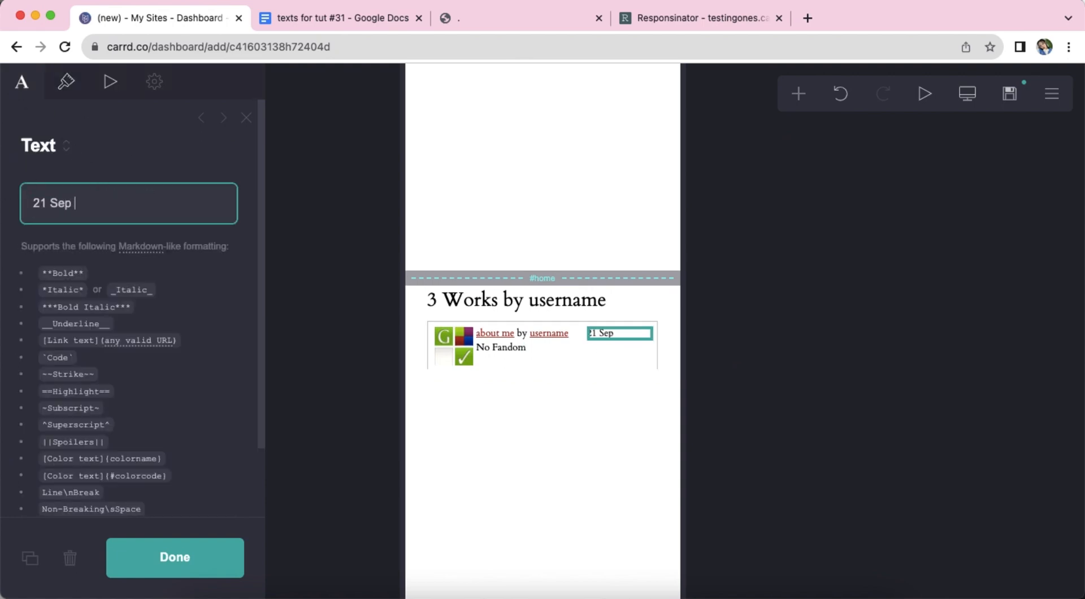
Step: Set the date text's font to Courier Prime and its size to 0.875
{"action": "left_click", "coordinate": [66, 82]}
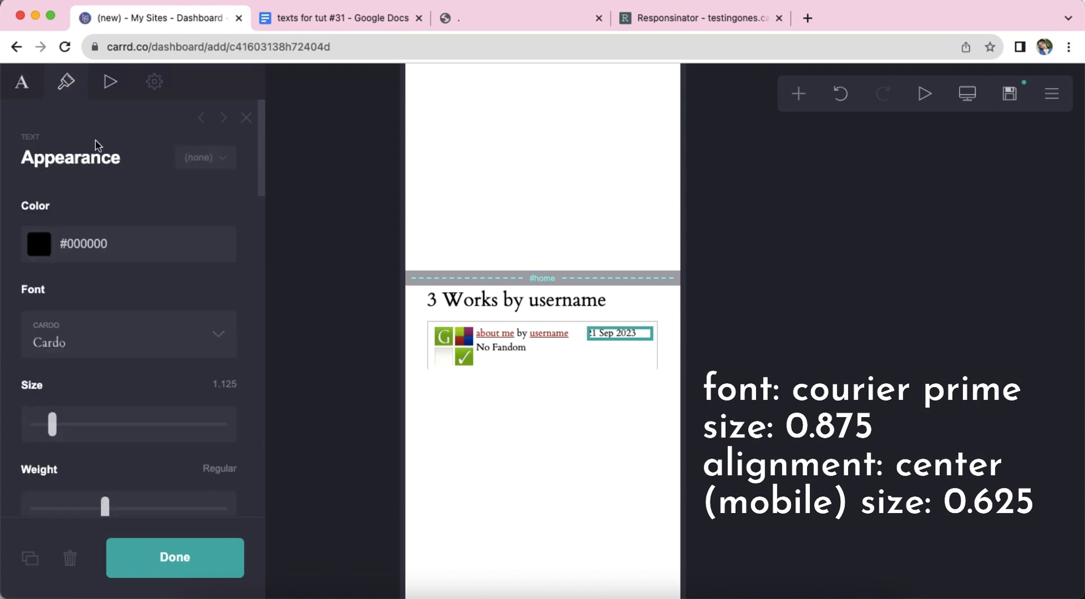
{"action": "left_click", "coordinate": [152, 328]}
{"action": "type", "text": "cou"}
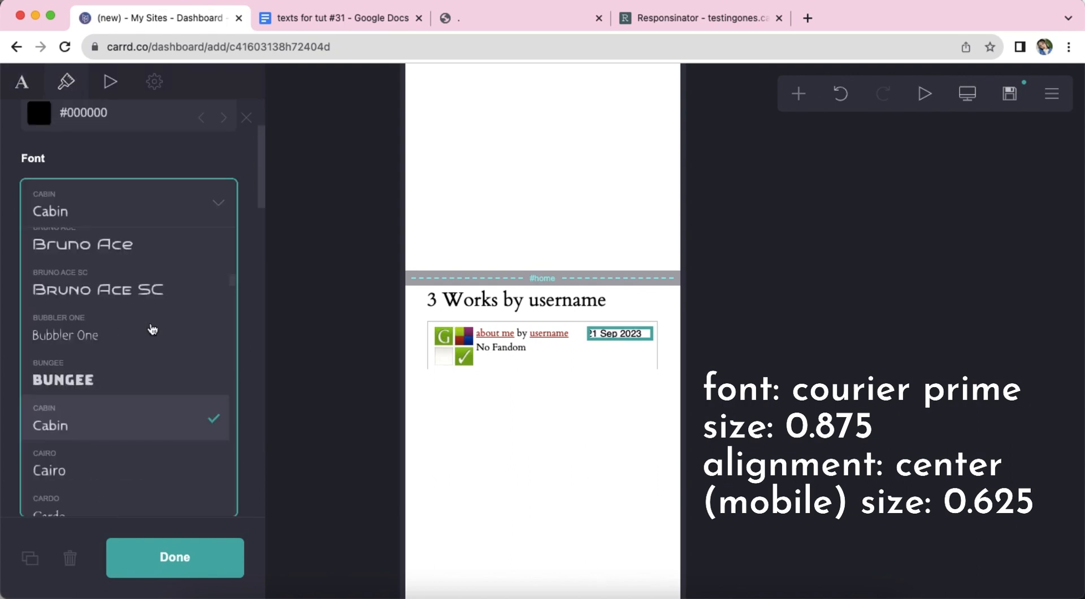
{"action": "key", "text": "Down"}
{"action": "key", "text": "Return"}
{"action": "key", "text": "Tab"}
{"action": "type", "text": ".9"}
Step: Center-align the date text and set its mobile size to 0.625
{"action": "scroll", "coordinate": [124, 328], "scroll_direction": "down", "scroll_amount": 10}
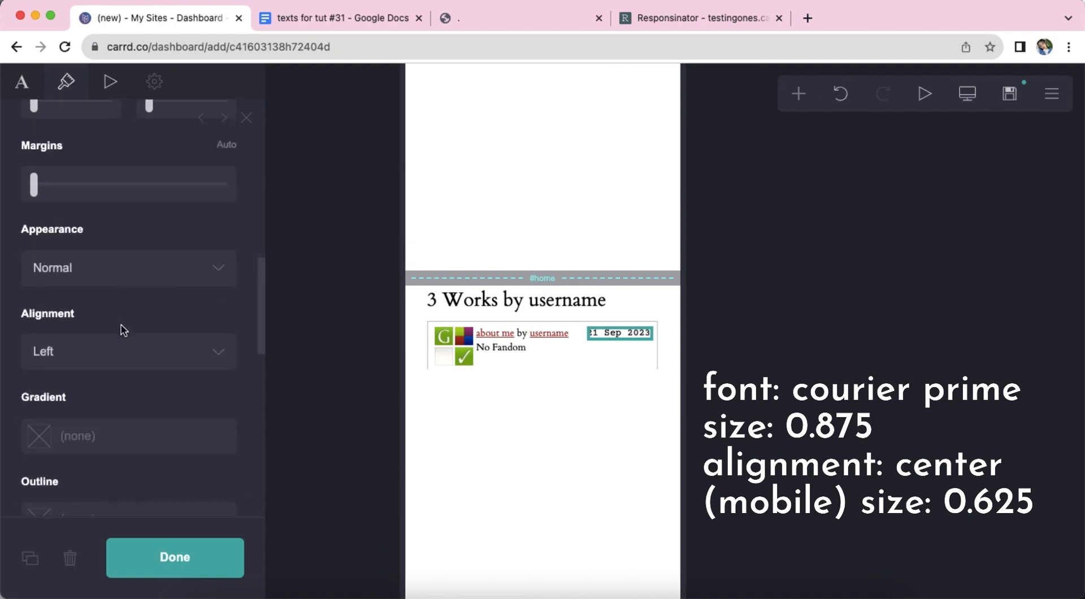
{"action": "left_click", "coordinate": [117, 330]}
{"action": "left_click", "coordinate": [122, 344]}
{"action": "scroll", "coordinate": [128, 340], "scroll_direction": "down", "scroll_amount": 8}
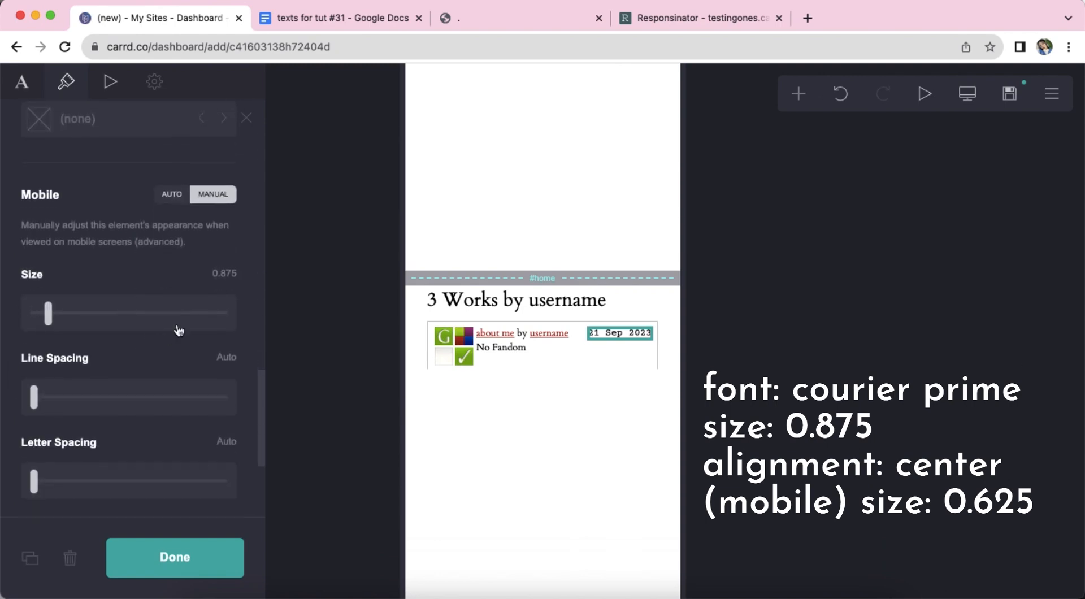
{"action": "left_click", "coordinate": [226, 273]}
{"action": "type", "text": ".625"}
{"action": "key", "text": "Return"}
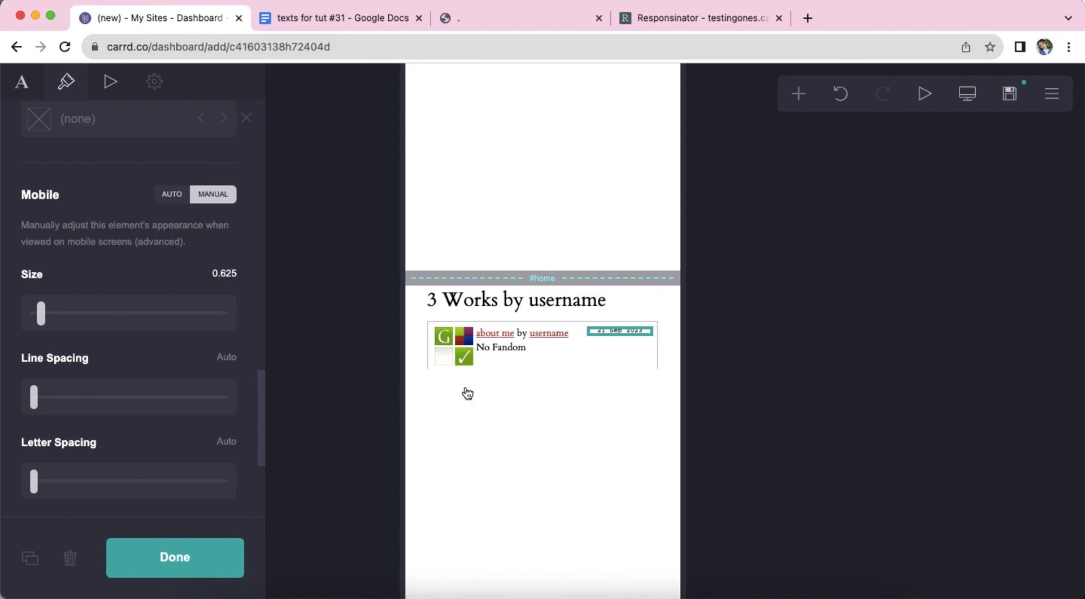
{"action": "left_click", "coordinate": [572, 465]}
{"action": "key", "text": "Escape"}
Step: Add a container below the three-column one, with vertical padding 0 and horizontal padding 3.125
{"action": "left_click", "coordinate": [799, 93]}
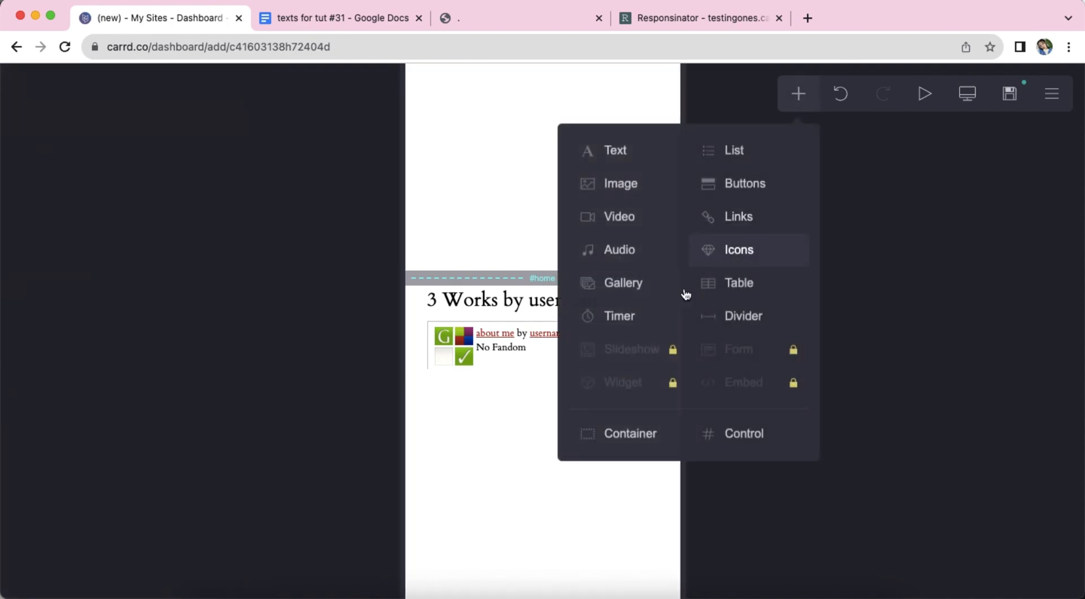
{"action": "left_click", "coordinate": [629, 435]}
{"action": "left_click", "coordinate": [112, 318]}
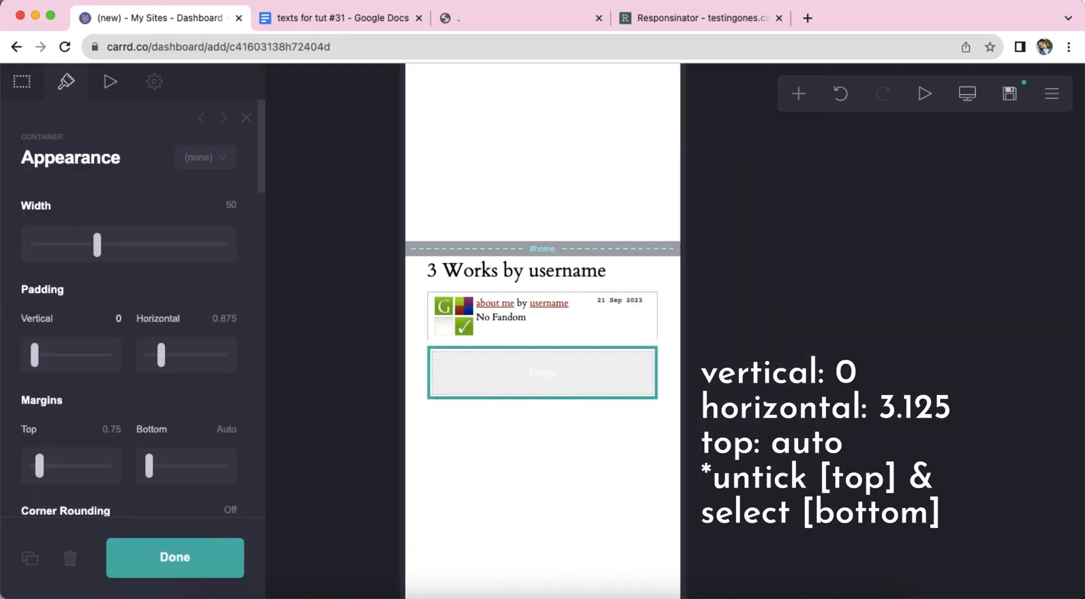
{"action": "left_click", "coordinate": [223, 324]}
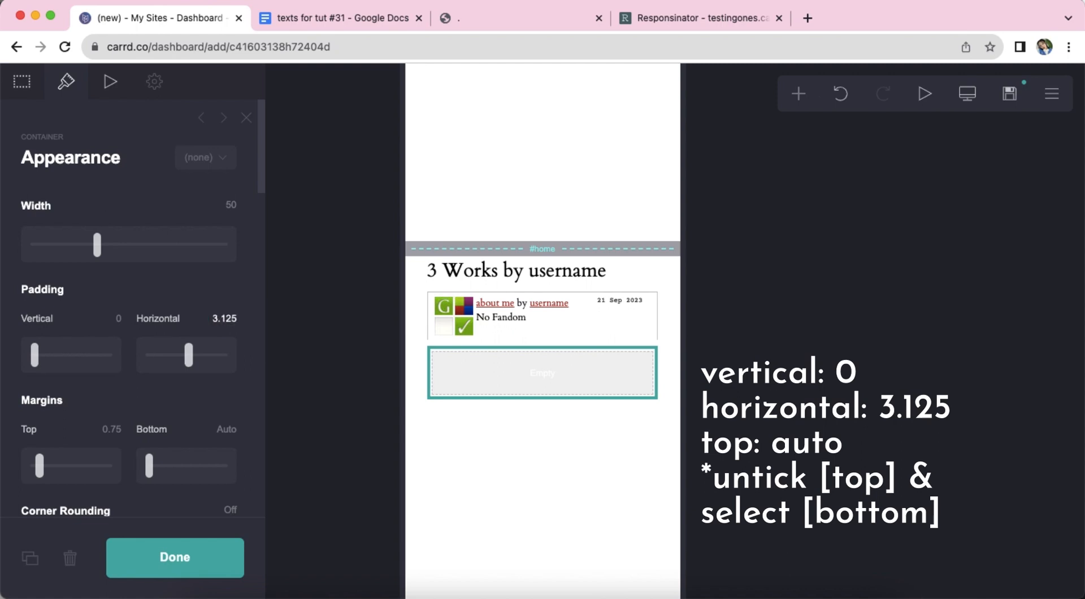
Step: Set the new container's top margin to Auto and switch its border from the top side to the bottom side
{"action": "scroll", "coordinate": [57, 417], "scroll_direction": "down", "scroll_amount": 3}
{"action": "left_click", "coordinate": [22, 346]}
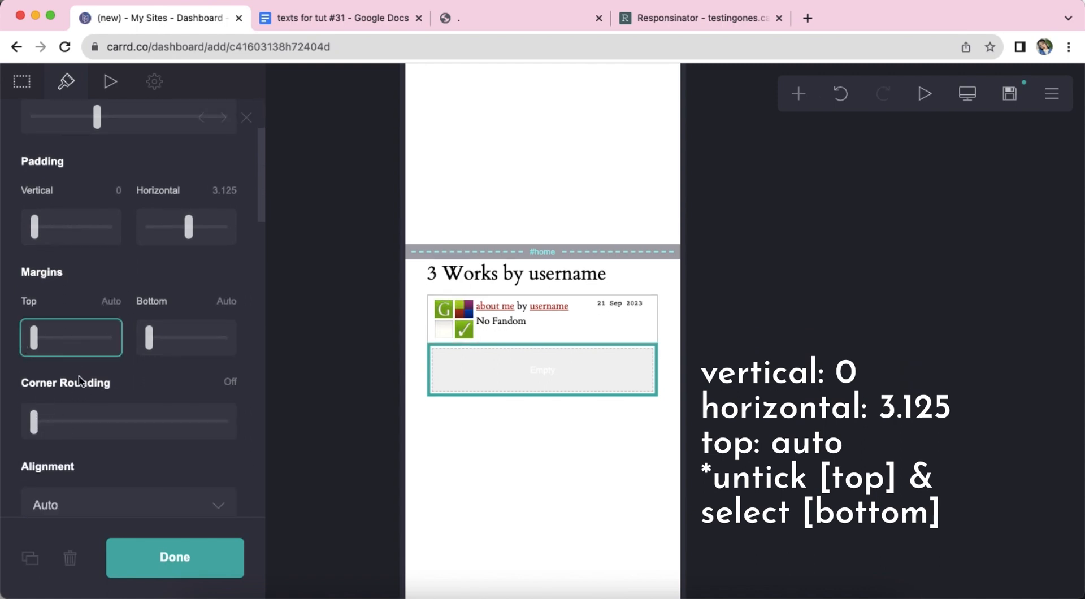
{"action": "scroll", "coordinate": [85, 384], "scroll_direction": "down", "scroll_amount": 12}
{"action": "left_click", "coordinate": [61, 347]}
{"action": "left_click", "coordinate": [215, 346]}
Step: Set the lower container's mobile padding to Auto vertically and 0.625 horizontally
{"action": "scroll", "coordinate": [204, 378], "scroll_direction": "down", "scroll_amount": 10}
{"action": "scroll", "coordinate": [113, 368], "scroll_direction": "down", "scroll_amount": 1}
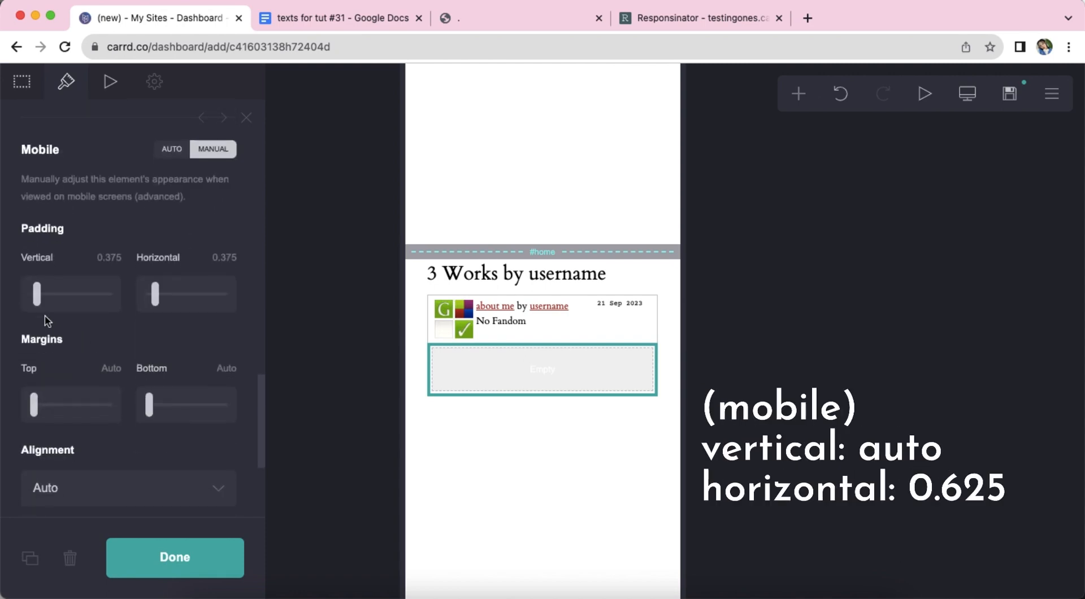
{"action": "left_click_drag", "start_coordinate": [36, 304], "coordinate": [9, 310]}
{"action": "left_click", "coordinate": [223, 263]}
{"action": "type", "text": ".6"}
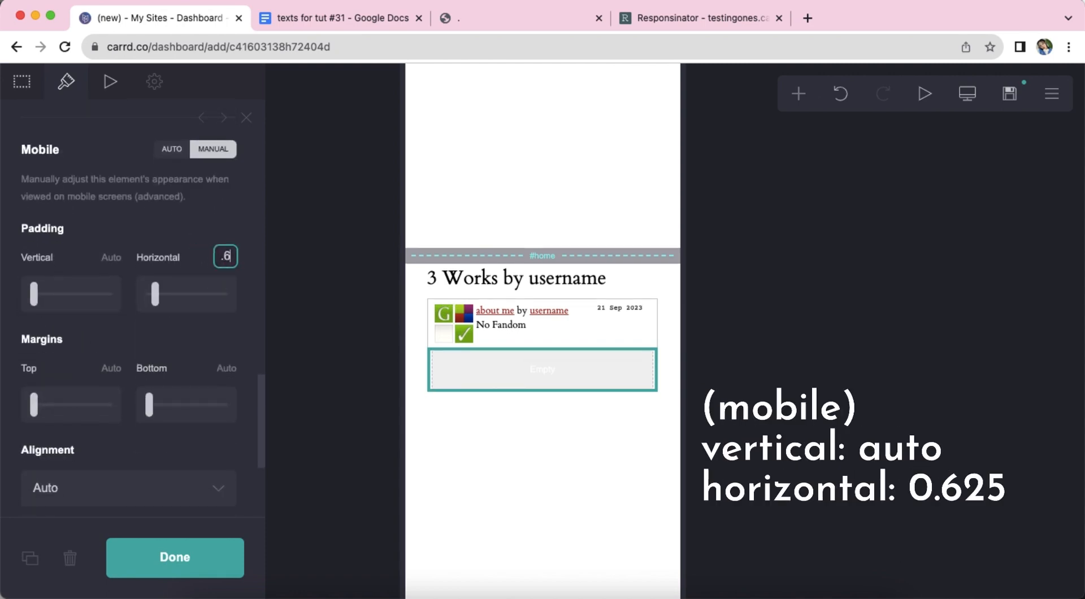
{"action": "type", "text": "25"}
{"action": "key", "text": "Return"}
{"action": "left_click", "coordinate": [516, 502]}
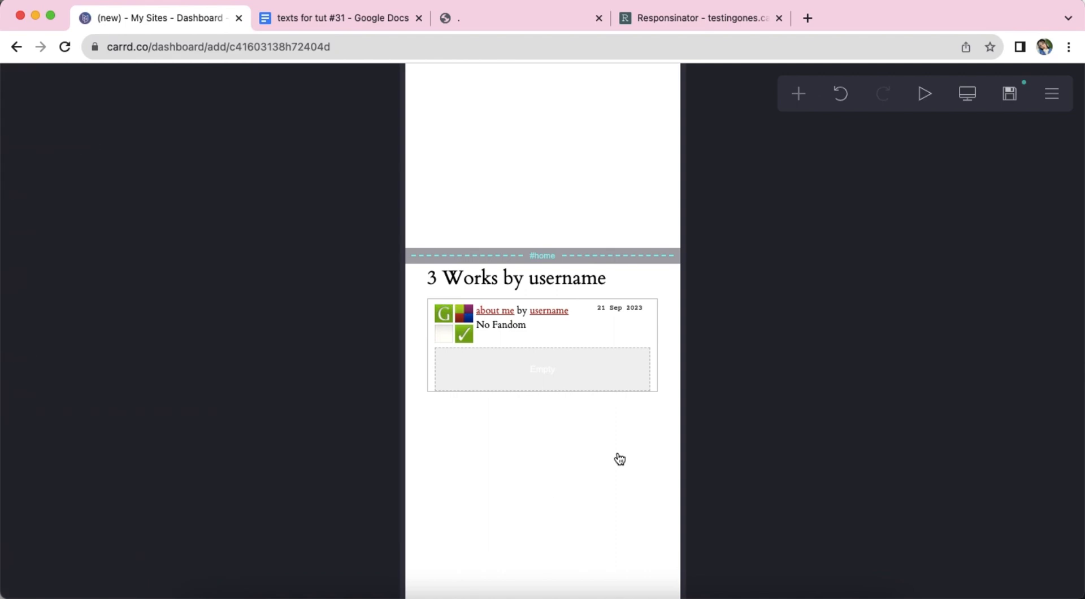
Step: Add a text element, place it in the empty lower container and open its content for editing
{"action": "left_click", "coordinate": [799, 93]}
{"action": "left_click", "coordinate": [612, 150]}
{"action": "left_click_drag", "start_coordinate": [496, 390], "coordinate": [505, 363]}
{"action": "left_click", "coordinate": [22, 81]}
Step: Copy the "No Archive Warnings Apply" tags and "basic info about me" paragraph from the Google Docs file into the lower container's text element
{"action": "left_click", "coordinate": [281, 26]}
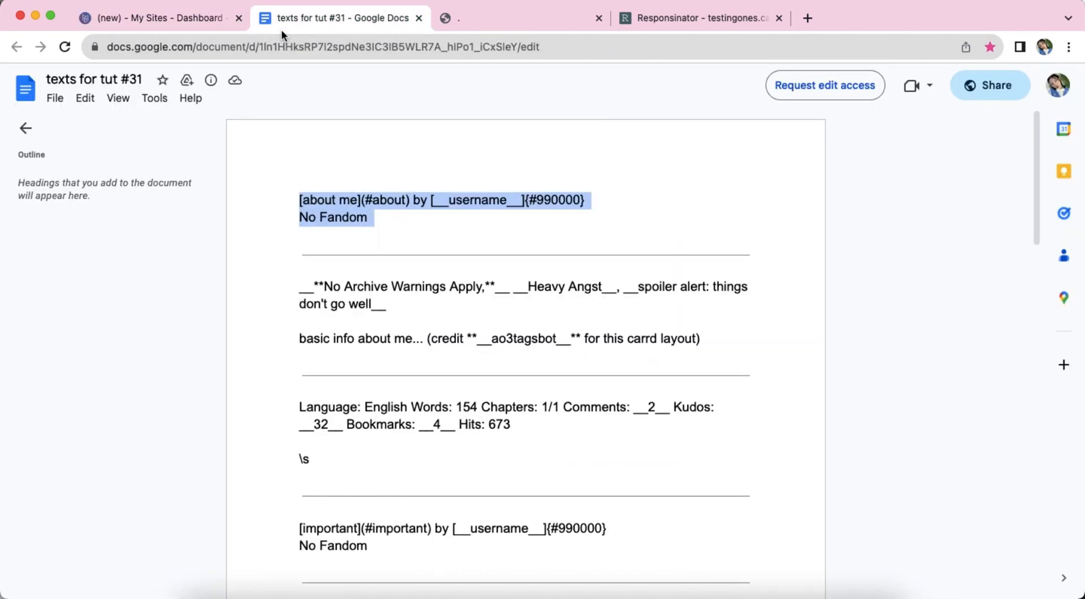
{"action": "left_click_drag", "start_coordinate": [293, 286], "coordinate": [719, 346]}
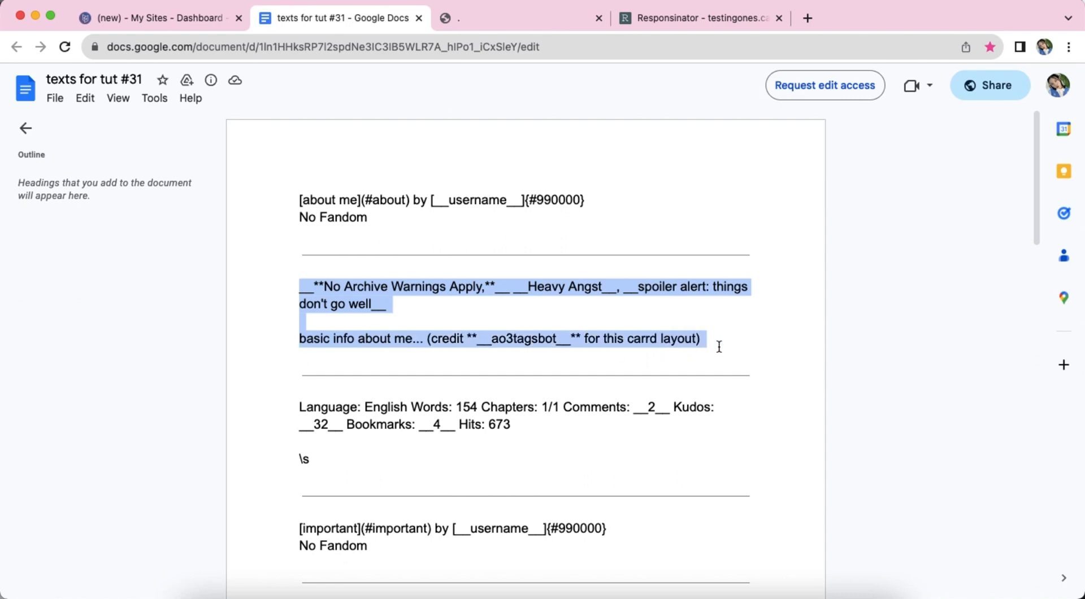
{"action": "right_click", "coordinate": [627, 308]}
{"action": "left_click", "coordinate": [653, 322]}
{"action": "left_click", "coordinate": [140, 27]}
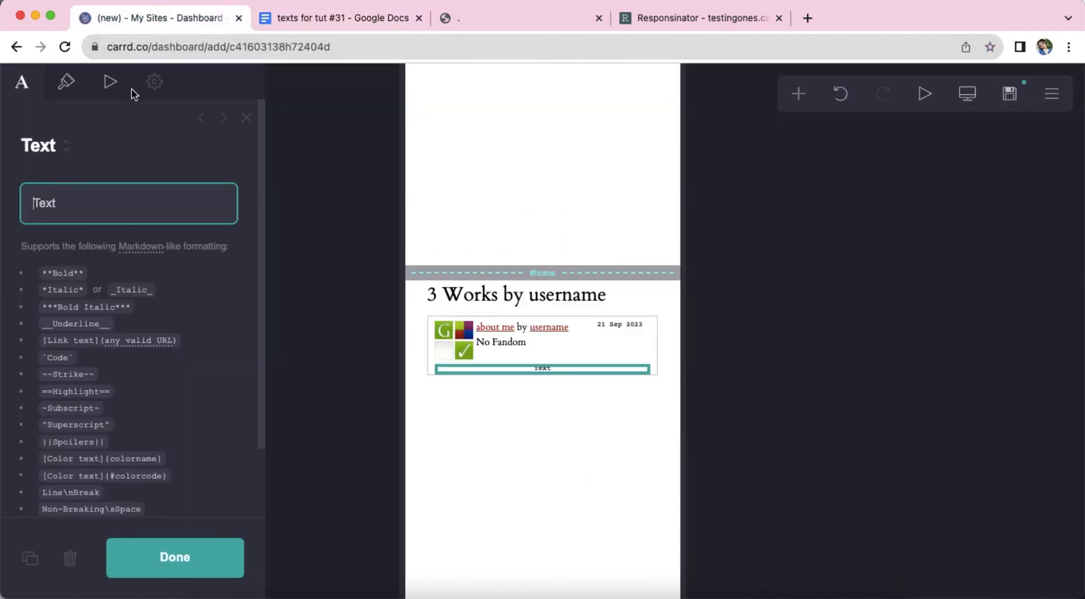
{"action": "right_click", "coordinate": [58, 206]}
{"action": "left_click", "coordinate": [106, 337]}
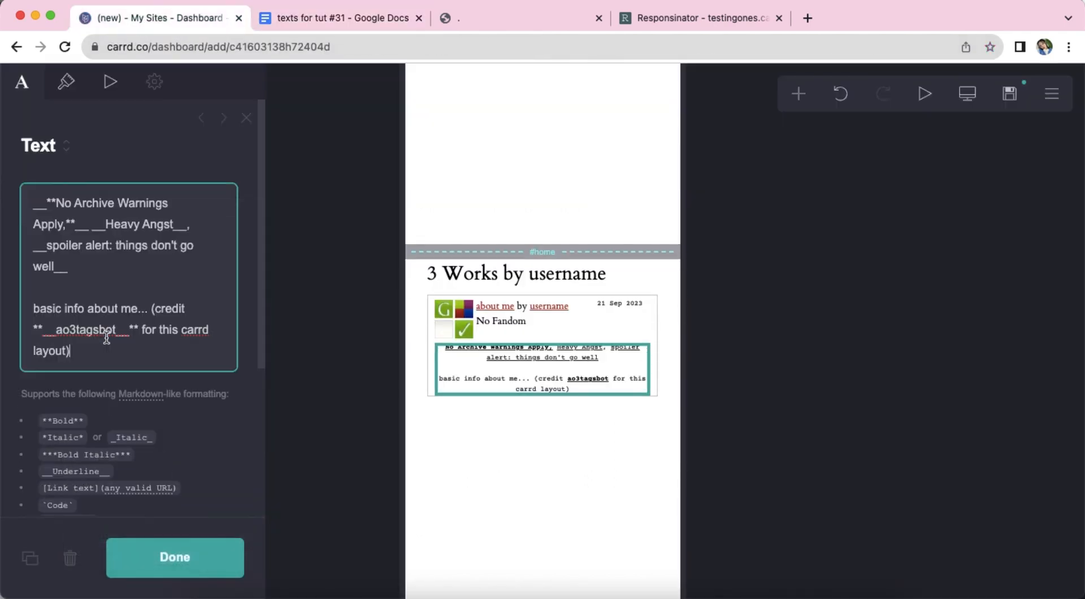
Step: Set the tags and description text to the Verdana font with 1.25 line spacing
{"action": "left_click", "coordinate": [69, 88]}
{"action": "left_click", "coordinate": [124, 398]}
{"action": "type", "text": "verdana"}
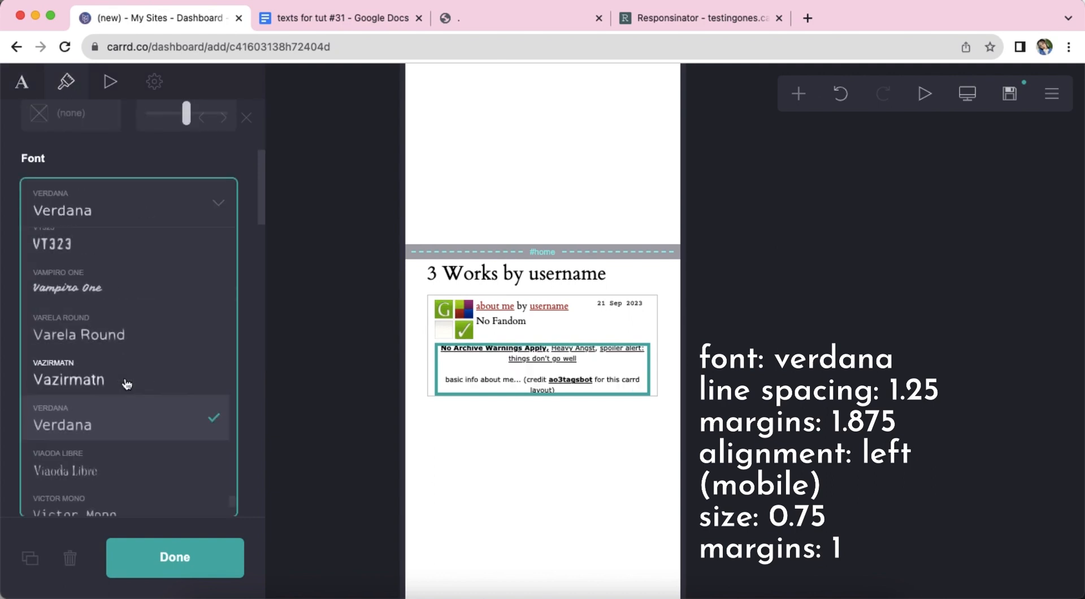
{"action": "key", "text": "Return"}
{"action": "scroll", "coordinate": [121, 367], "scroll_direction": "down", "scroll_amount": 2}
{"action": "left_click", "coordinate": [193, 318]}
{"action": "type", "text": "1.25"}
{"action": "key", "text": "Return"}
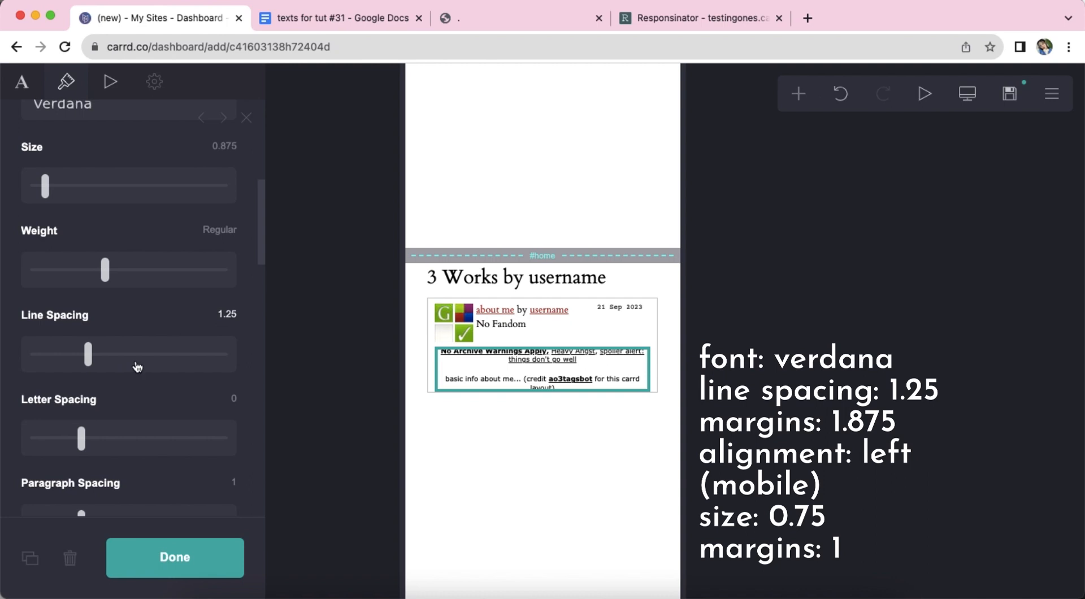
Step: Set the tags and description text's margins to 1.875 and its alignment to Left
{"action": "scroll", "coordinate": [130, 371], "scroll_direction": "down", "scroll_amount": 6}
{"action": "left_click", "coordinate": [200, 314]}
{"action": "type", "text": "1.875"}
{"action": "key", "text": "Return"}
{"action": "scroll", "coordinate": [121, 359], "scroll_direction": "down", "scroll_amount": 3}
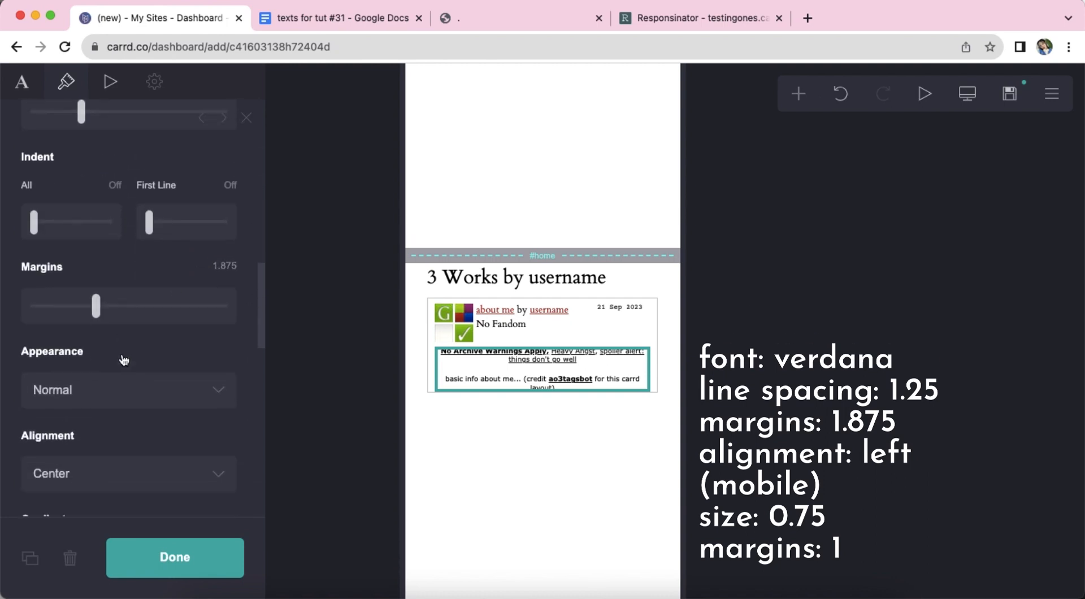
{"action": "left_click", "coordinate": [110, 398]}
{"action": "left_click", "coordinate": [108, 380]}
Step: Set the tags and description text's mobile size to 0.75 and its mobile margins to 1
{"action": "scroll", "coordinate": [116, 402], "scroll_direction": "down", "scroll_amount": 9}
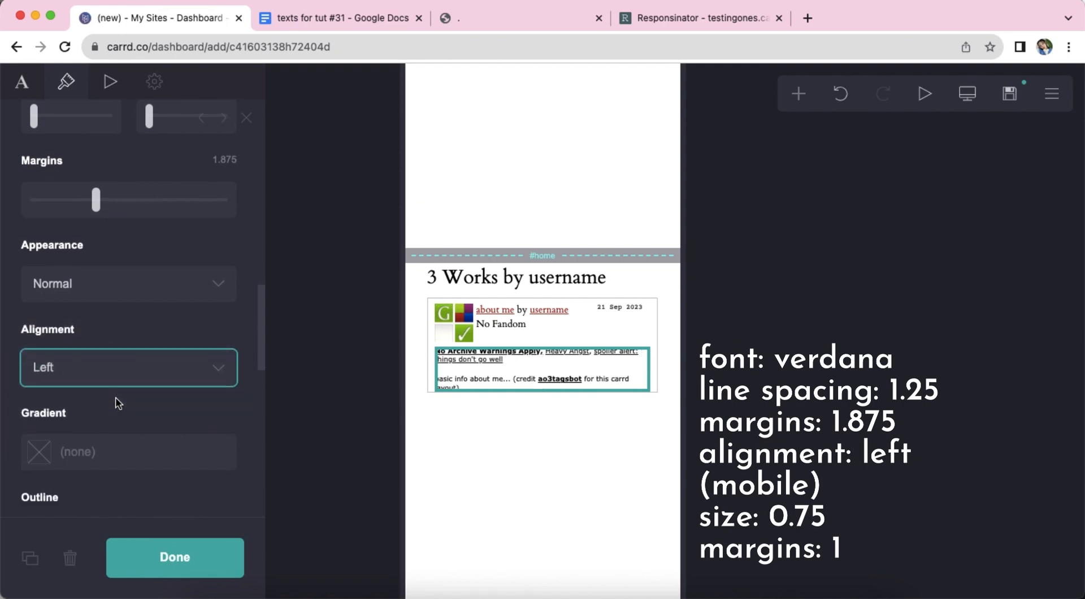
{"action": "left_click", "coordinate": [194, 327]}
{"action": "type", "text": "0.75"}
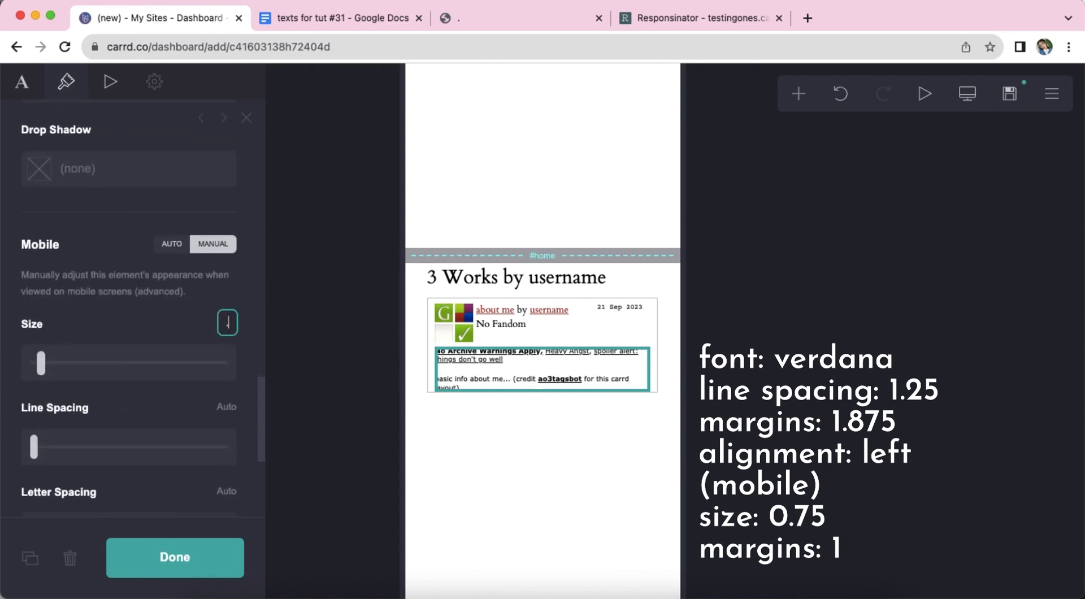
{"action": "key", "text": "Return"}
{"action": "scroll", "coordinate": [196, 327], "scroll_direction": "down", "scroll_amount": 8}
{"action": "left_click", "coordinate": [229, 422]}
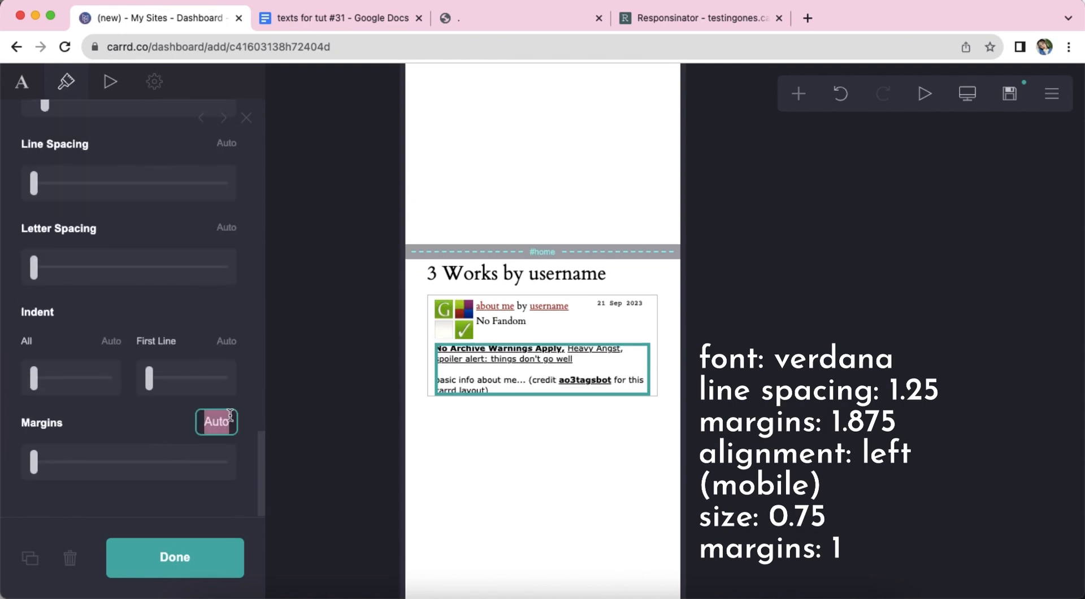
{"action": "left_click", "coordinate": [527, 482]}
{"action": "left_click", "coordinate": [527, 482]}
Step: Add another text element below the tags and description text and open its content for editing
{"action": "left_click", "coordinate": [602, 377]}
{"action": "left_click", "coordinate": [799, 94]}
{"action": "left_click", "coordinate": [622, 153]}
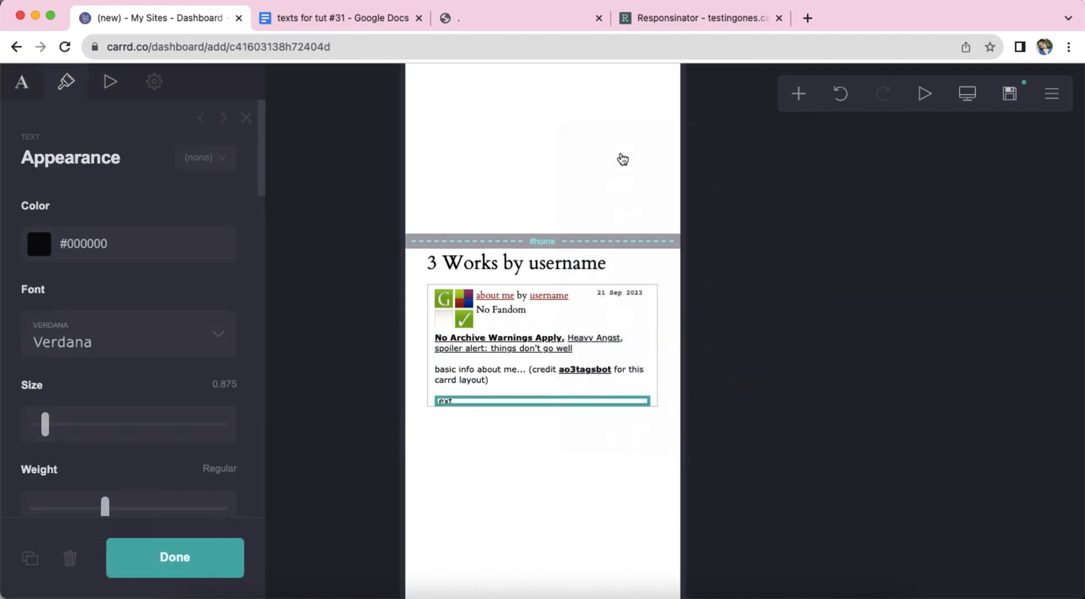
{"action": "left_click", "coordinate": [21, 81]}
Step: Copy the "Language: English Words: 154" statistics block, including the closing "\s" line, from the Google Docs file into the new text element
{"action": "left_click", "coordinate": [338, 18]}
{"action": "scroll", "coordinate": [306, 326], "scroll_direction": "down", "scroll_amount": 2}
{"action": "left_click", "coordinate": [306, 326]}
{"action": "left_click_drag", "start_coordinate": [306, 326], "coordinate": [348, 362]}
{"action": "right_click", "coordinate": [377, 333]}
{"action": "left_click", "coordinate": [395, 355]}
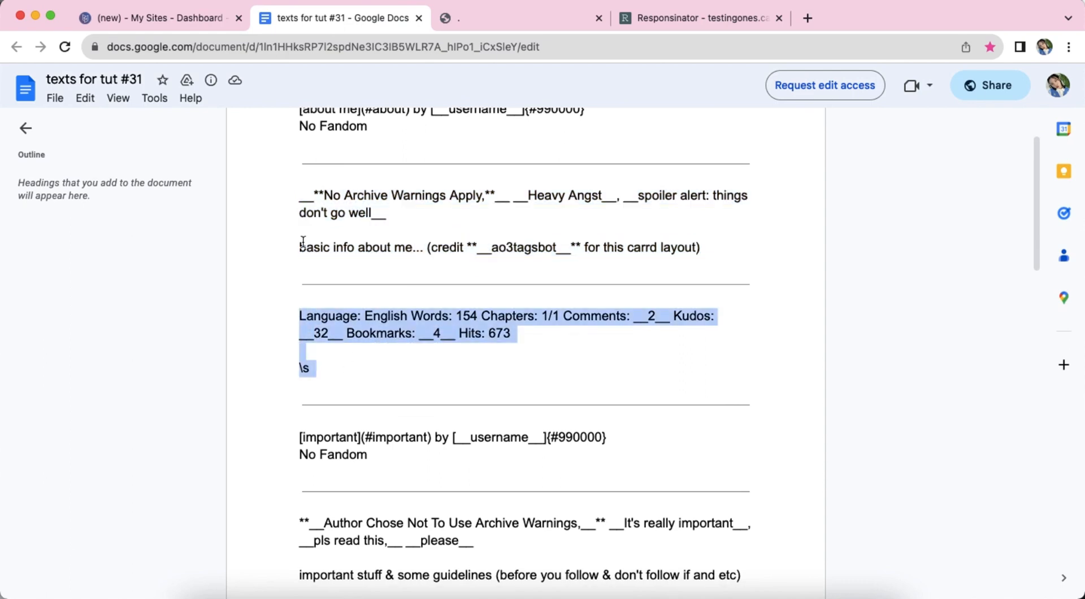
{"action": "left_click", "coordinate": [157, 19]}
{"action": "right_click", "coordinate": [73, 209]}
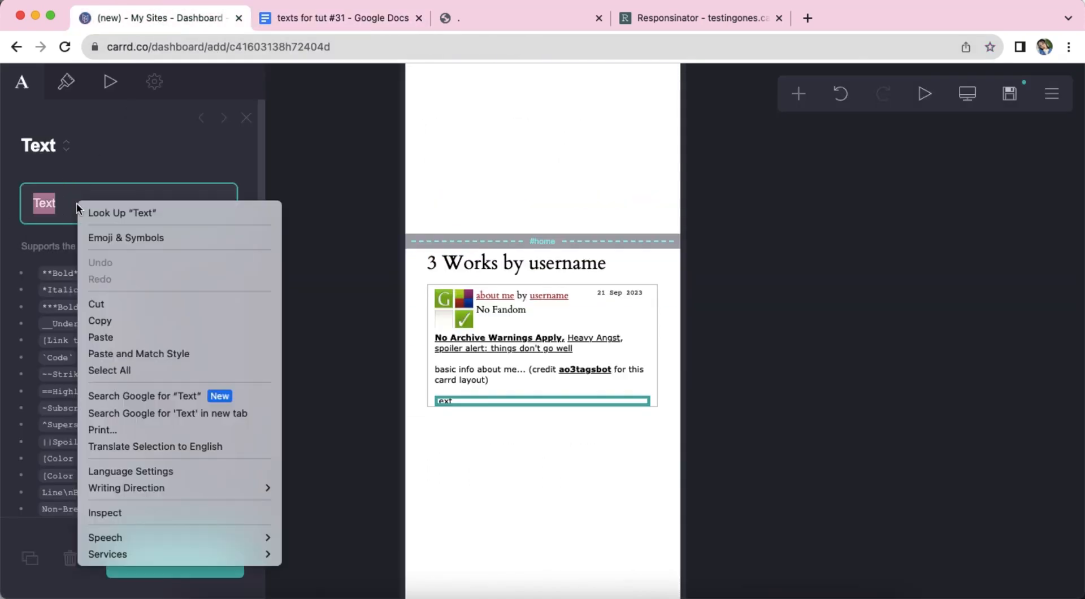
{"action": "left_click", "coordinate": [127, 327]}
Step: Set the statistics text's paragraph spacing to 0.5 and its margins to Auto
{"action": "left_click", "coordinate": [65, 90]}
{"action": "scroll", "coordinate": [119, 300], "scroll_direction": "down", "scroll_amount": 6}
{"action": "left_click_drag", "start_coordinate": [58, 339], "coordinate": [25, 364]}
{"action": "scroll", "coordinate": [105, 376], "scroll_direction": "down", "scroll_amount": 5}
{"action": "left_click", "coordinate": [25, 319]}
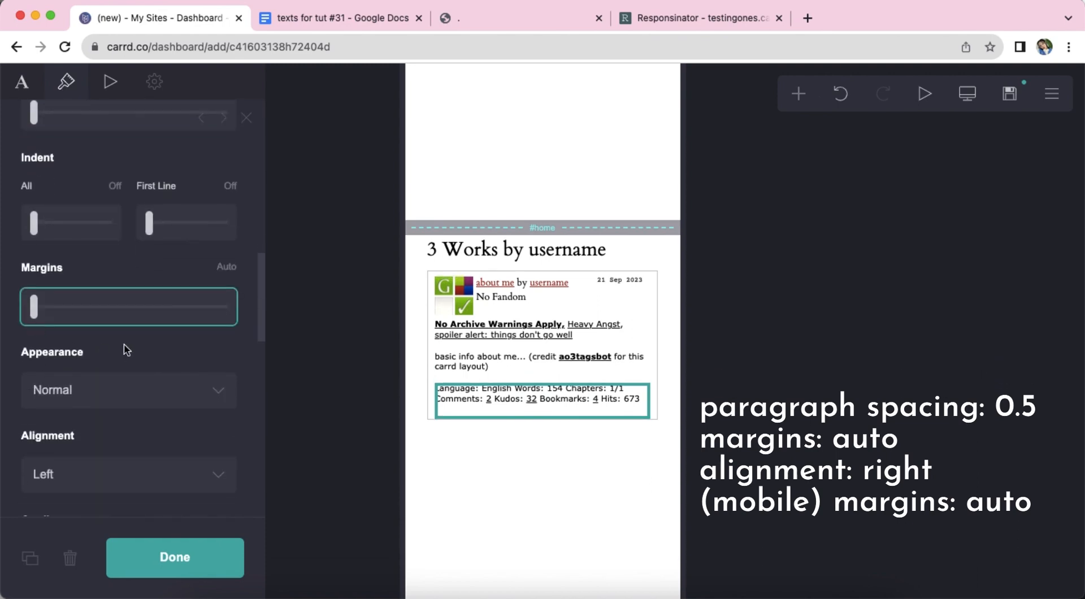
Step: Set the statistics text's alignment to Right
{"action": "scroll", "coordinate": [126, 350], "scroll_direction": "down", "scroll_amount": 2}
{"action": "left_click", "coordinate": [121, 361]}
{"action": "left_click", "coordinate": [136, 407]}
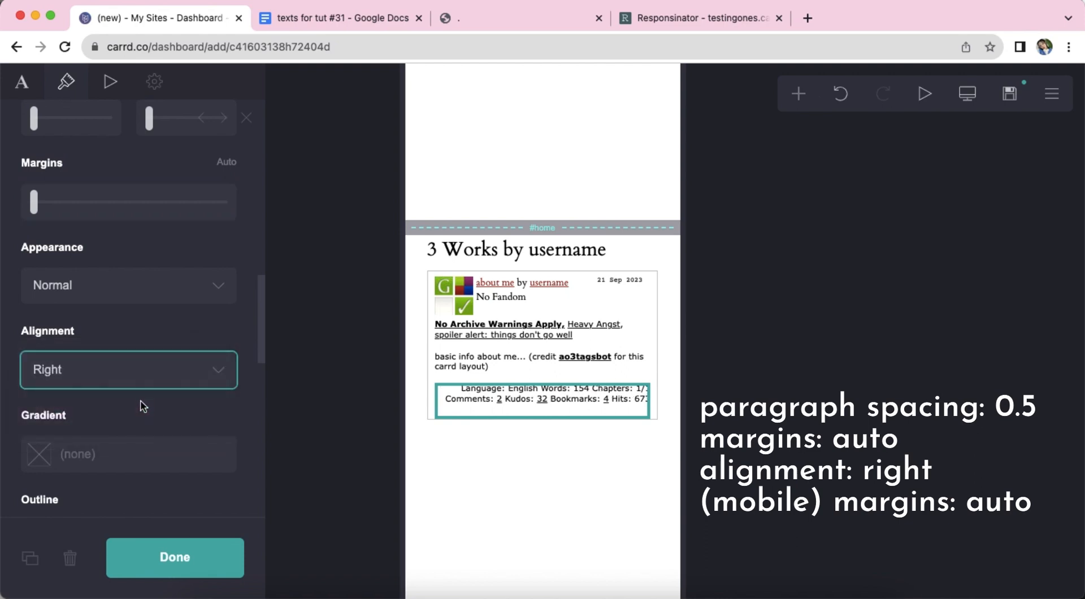
Step: Set the statistics text's mobile margins to Auto and finish editing the element
{"action": "scroll", "coordinate": [141, 406], "scroll_direction": "down", "scroll_amount": 10}
{"action": "left_click", "coordinate": [32, 462]}
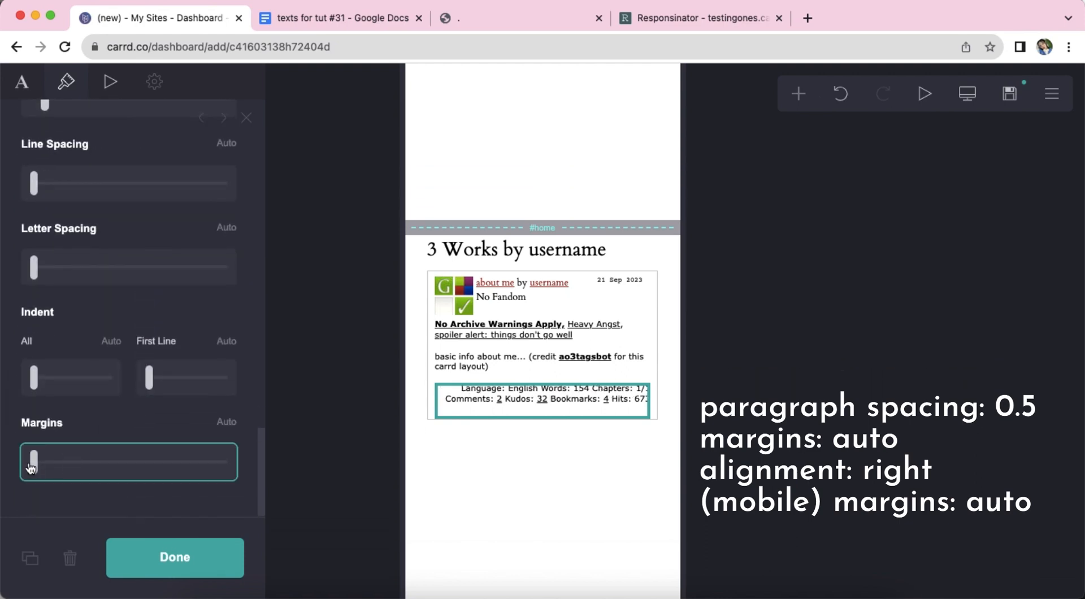
{"action": "left_click", "coordinate": [543, 463]}
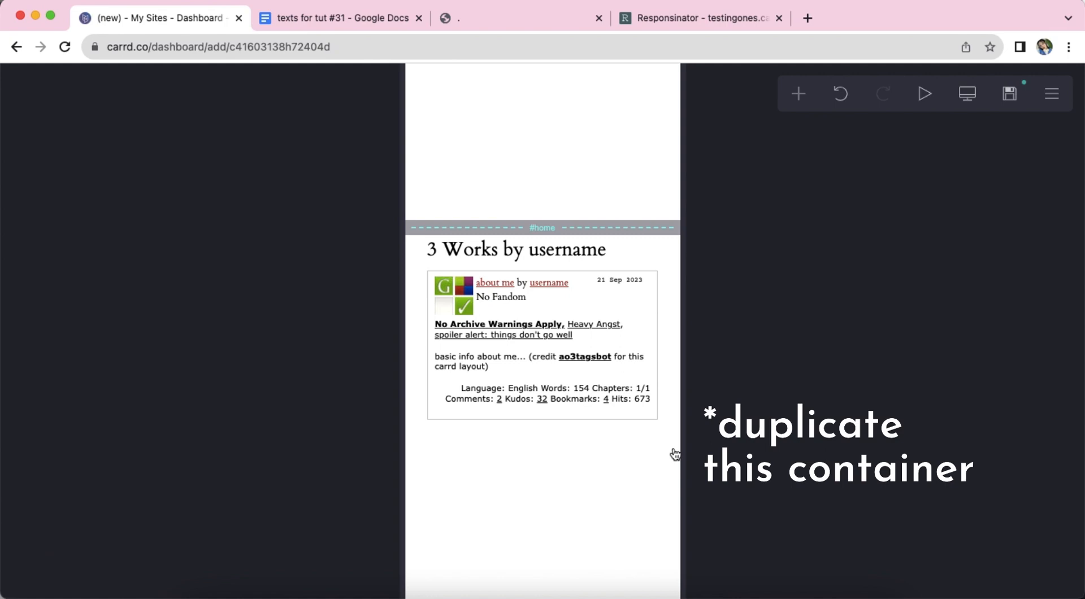
Step: Duplicate the first work entry's header container with icon, title and date, and move the copy below the statistics container
{"action": "left_click", "coordinate": [658, 306]}
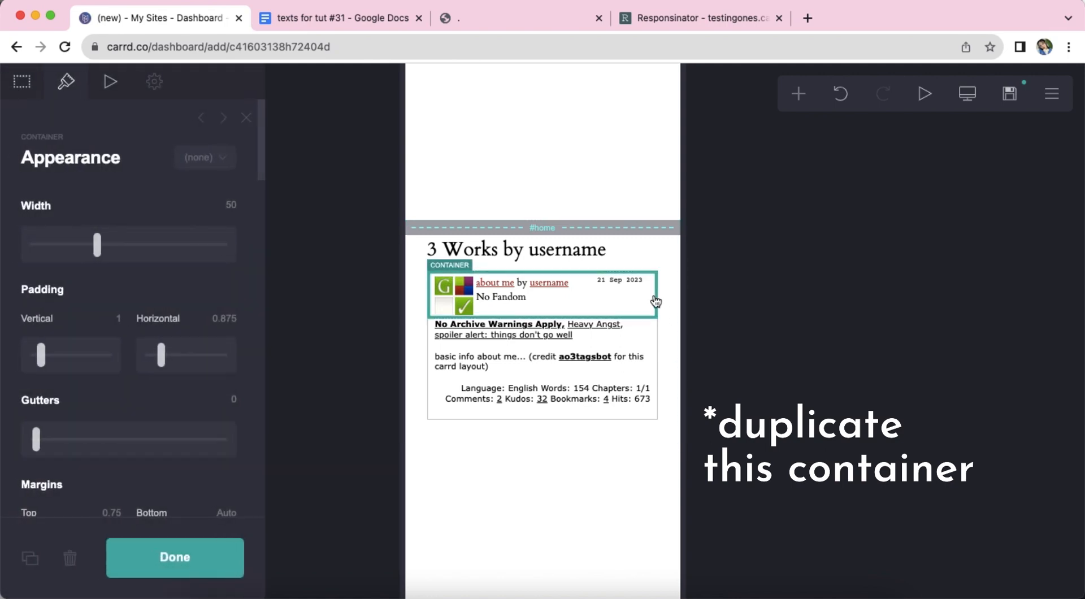
{"action": "left_click", "coordinate": [30, 559]}
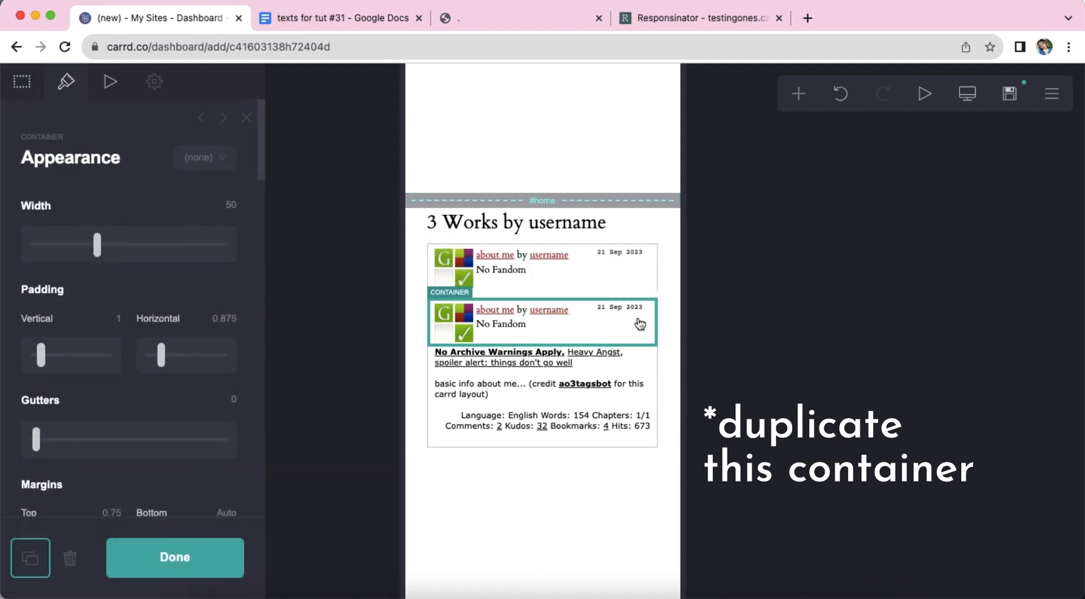
{"action": "left_click_drag", "start_coordinate": [656, 323], "coordinate": [649, 447]}
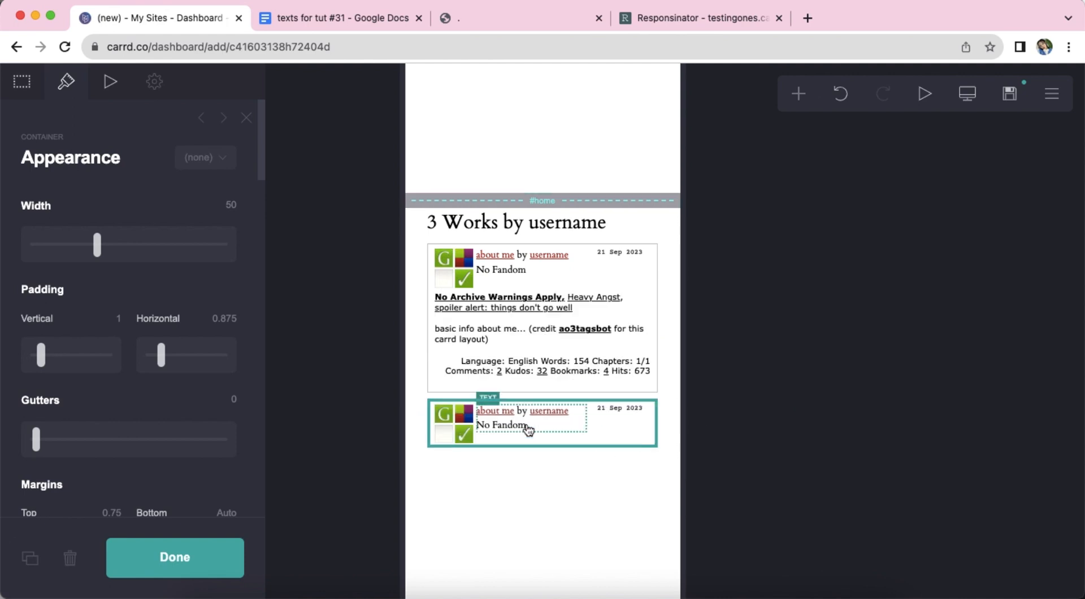
Step: Replace the duplicated header's icon with image01.jpeg from the Downloads folder
{"action": "left_click", "coordinate": [451, 417]}
{"action": "left_click", "coordinate": [22, 82]}
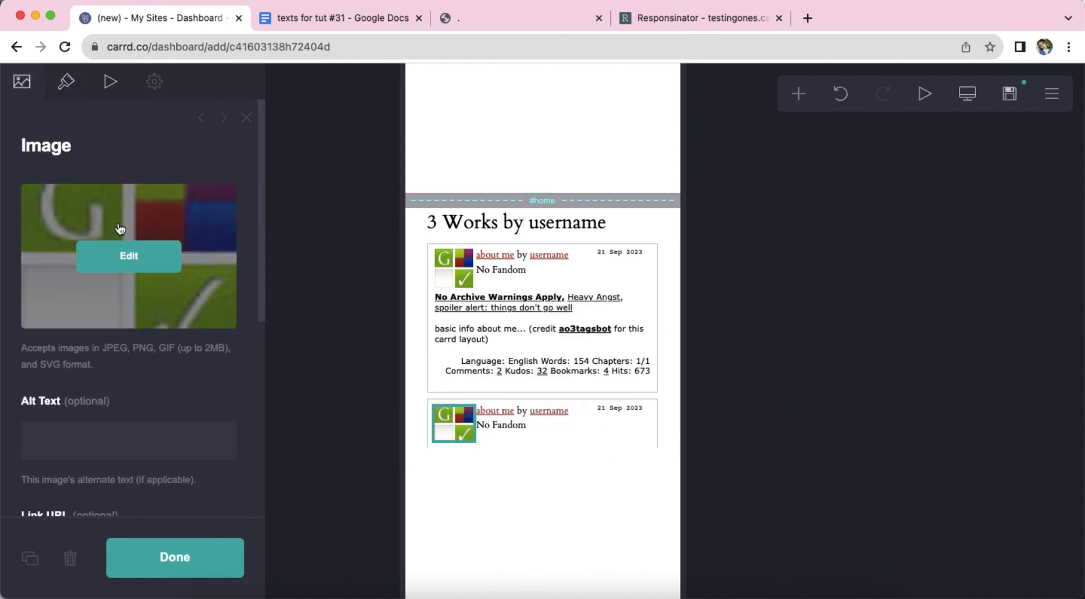
{"action": "left_click", "coordinate": [141, 263]}
{"action": "left_click", "coordinate": [962, 90]}
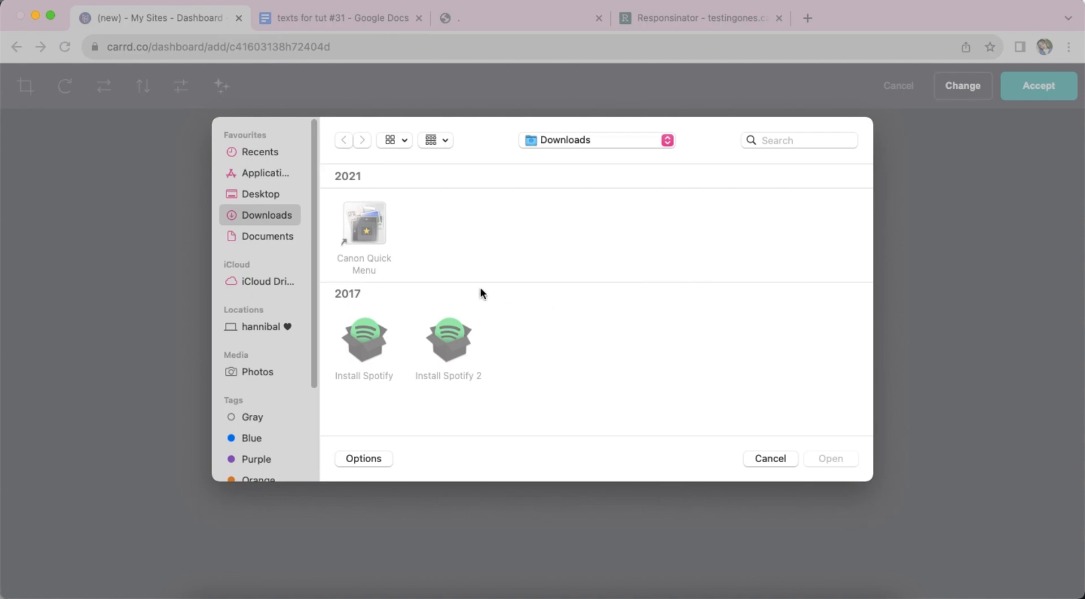
{"action": "double_click", "coordinate": [353, 234]}
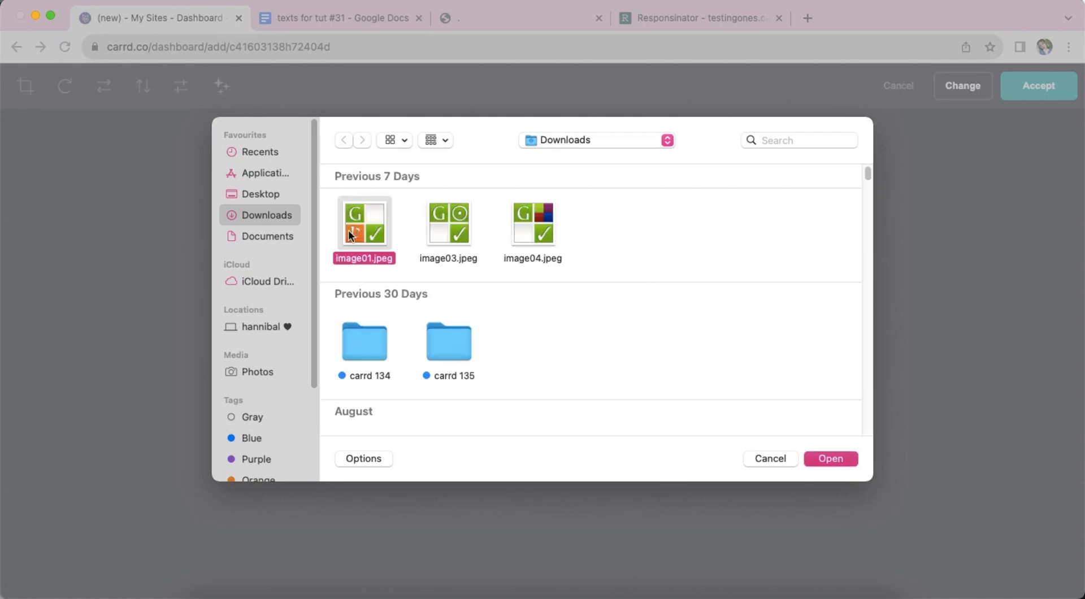
{"action": "left_click", "coordinate": [1026, 90]}
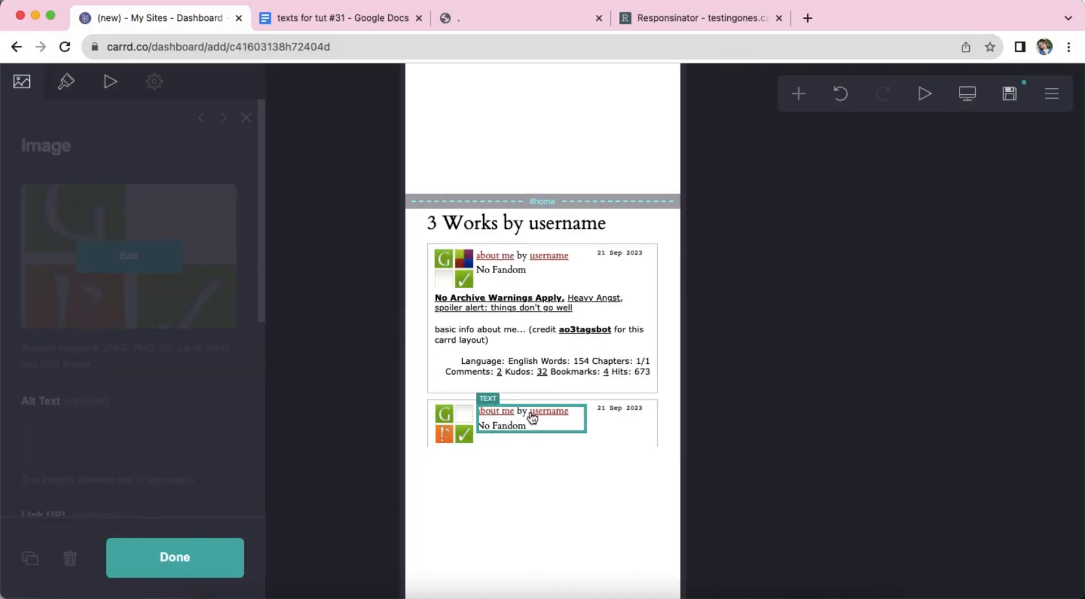
Step: Replace the second entry's title text with "[important](#important) by [__username__]{#990000} No Fandom" copied from the Google Docs file
{"action": "left_click", "coordinate": [338, 20]}
{"action": "scroll", "coordinate": [358, 389], "scroll_direction": "down", "scroll_amount": 2}
{"action": "left_click_drag", "start_coordinate": [299, 327], "coordinate": [370, 346]}
{"action": "right_click", "coordinate": [373, 339]}
{"action": "left_click", "coordinate": [396, 353]}
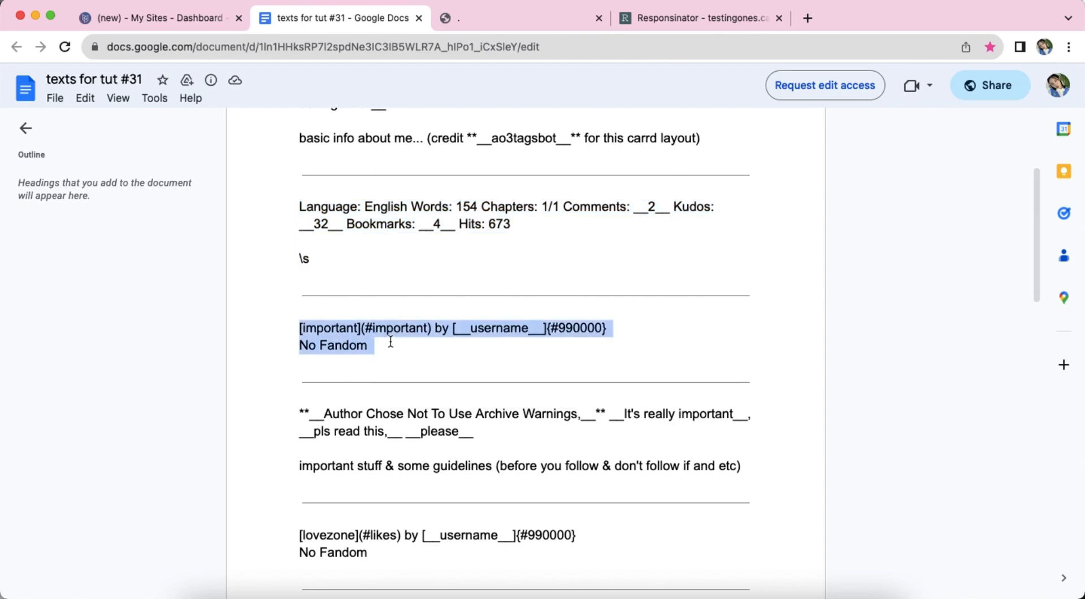
{"action": "left_click", "coordinate": [182, 26]}
{"action": "left_click", "coordinate": [21, 82]}
{"action": "key", "text": "super+a"}
{"action": "right_click", "coordinate": [60, 192]}
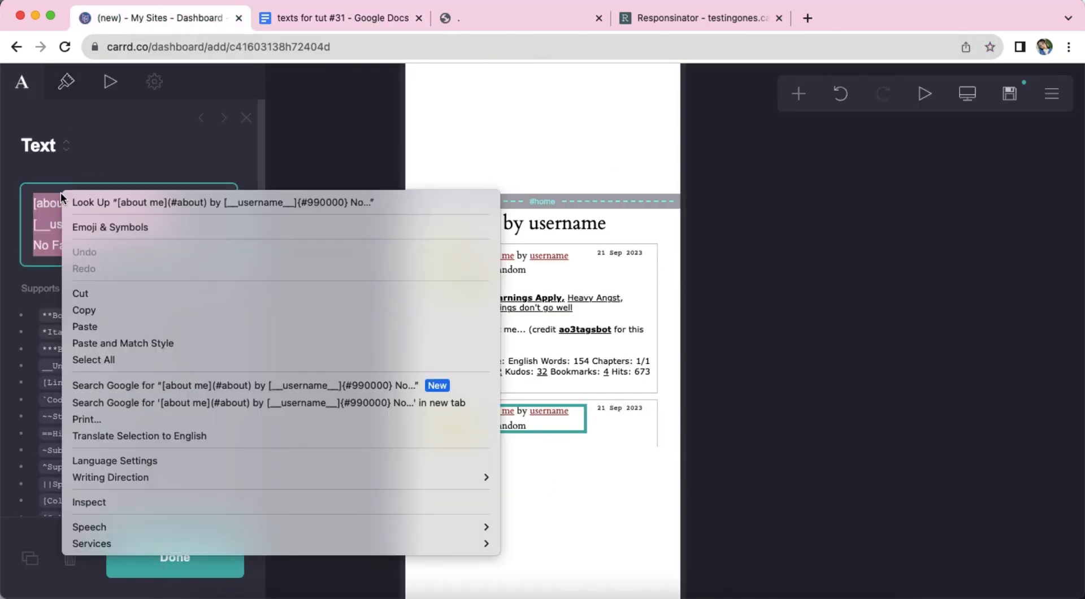
{"action": "left_click", "coordinate": [103, 321]}
{"action": "left_click", "coordinate": [569, 482]}
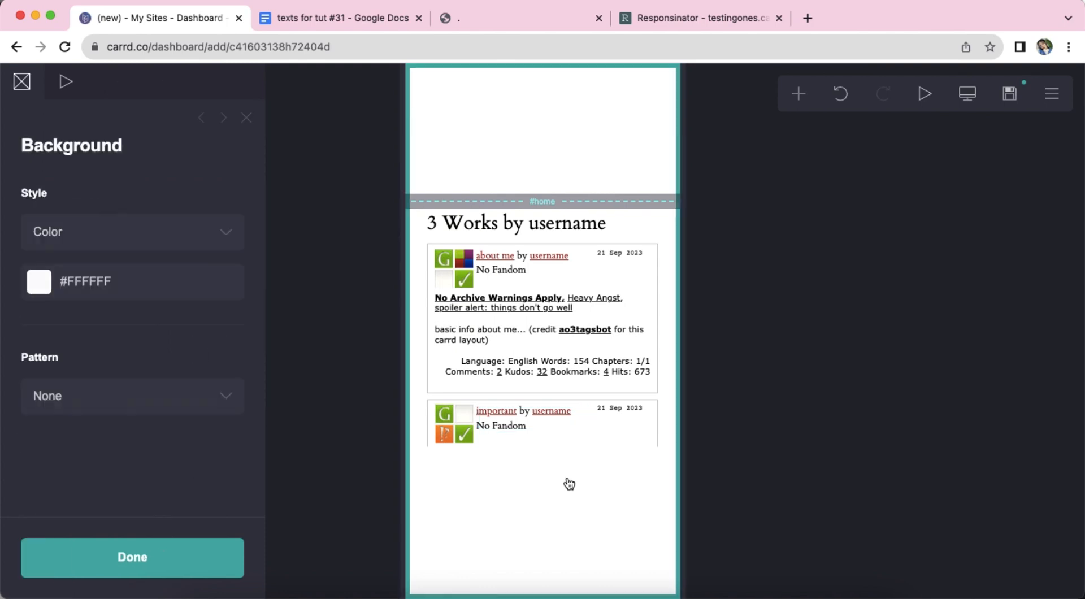
{"action": "left_click", "coordinate": [569, 482]}
Step: Duplicate the first entry's container with tags, description and statistics, and move the copy below the "important" header
{"action": "left_click", "coordinate": [655, 316]}
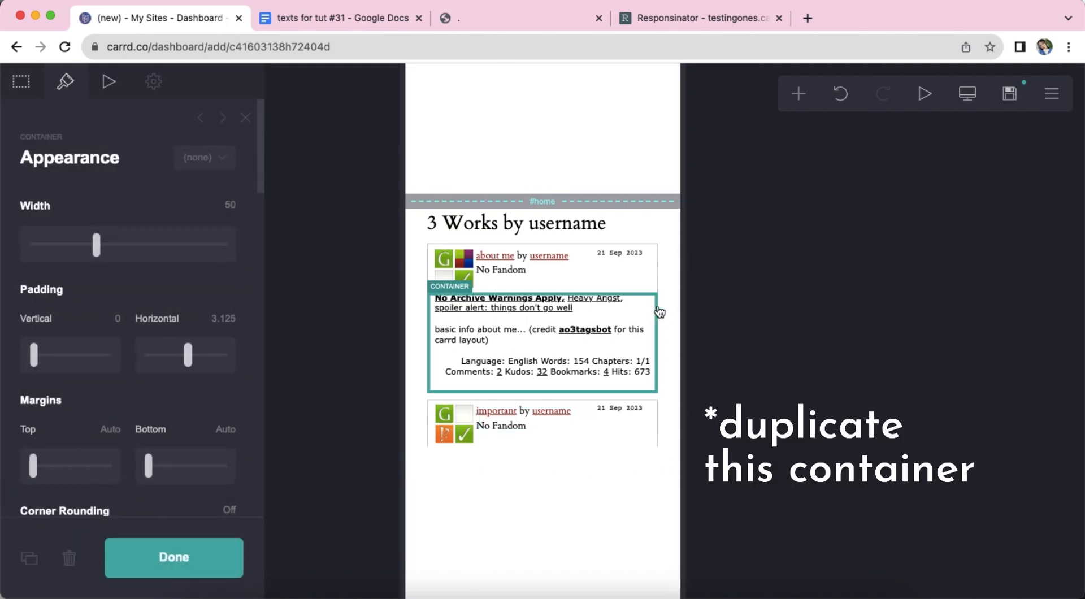
{"action": "left_click", "coordinate": [32, 557]}
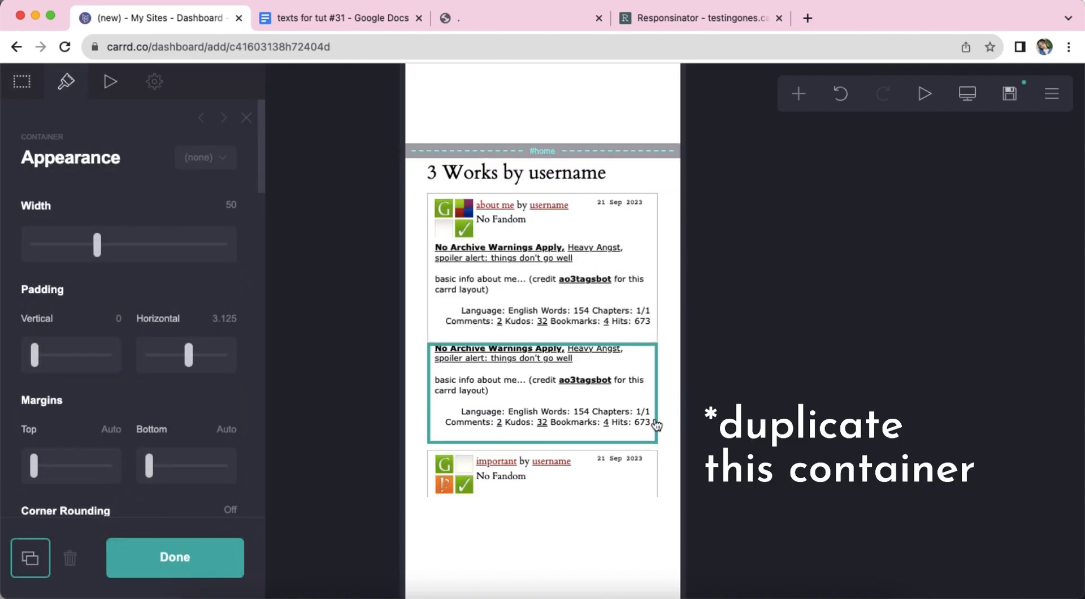
{"action": "left_click_drag", "start_coordinate": [659, 358], "coordinate": [649, 483]}
Step: Replace the second entry's tags and description with the "Author Chose Not To Use Archive Warnings" block copied from the Google Docs file
{"action": "left_click", "coordinate": [506, 421]}
{"action": "left_click", "coordinate": [322, 20]}
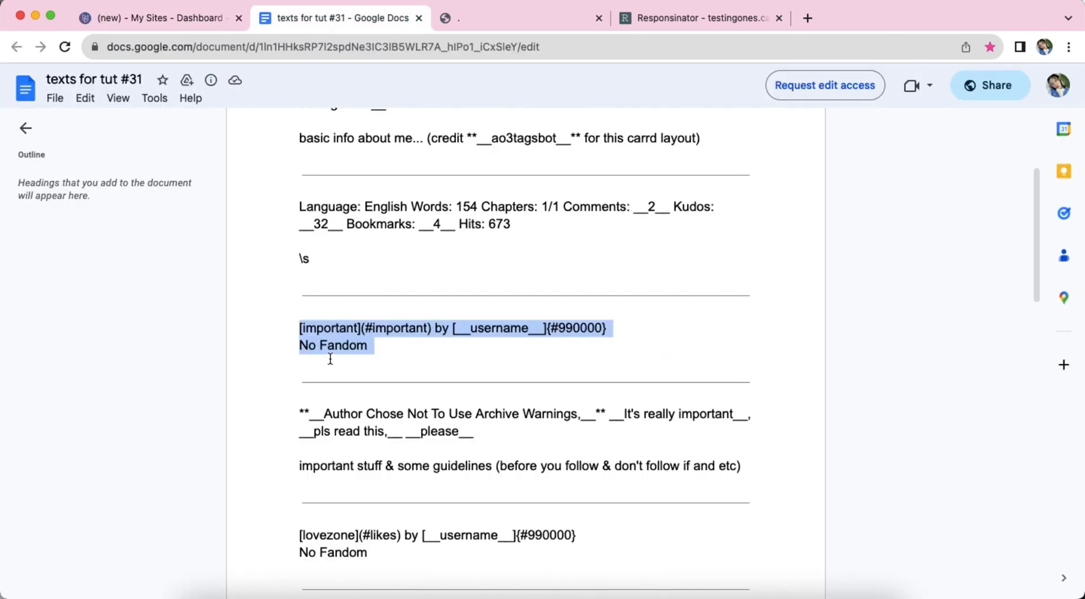
{"action": "scroll", "coordinate": [331, 352], "scroll_direction": "down", "scroll_amount": 2}
{"action": "left_click_drag", "start_coordinate": [300, 304], "coordinate": [758, 371]}
{"action": "right_click", "coordinate": [650, 343]}
{"action": "left_click", "coordinate": [677, 360]}
{"action": "left_click", "coordinate": [115, 21]}
{"action": "left_click_drag", "start_coordinate": [70, 351], "coordinate": [24, 205]}
{"action": "right_click", "coordinate": [79, 223]}
{"action": "left_click", "coordinate": [134, 357]}
{"action": "left_click", "coordinate": [515, 548]}
Step: Duplicate the "important" header container and move the copy below the second work entry
{"action": "left_click", "coordinate": [659, 367]}
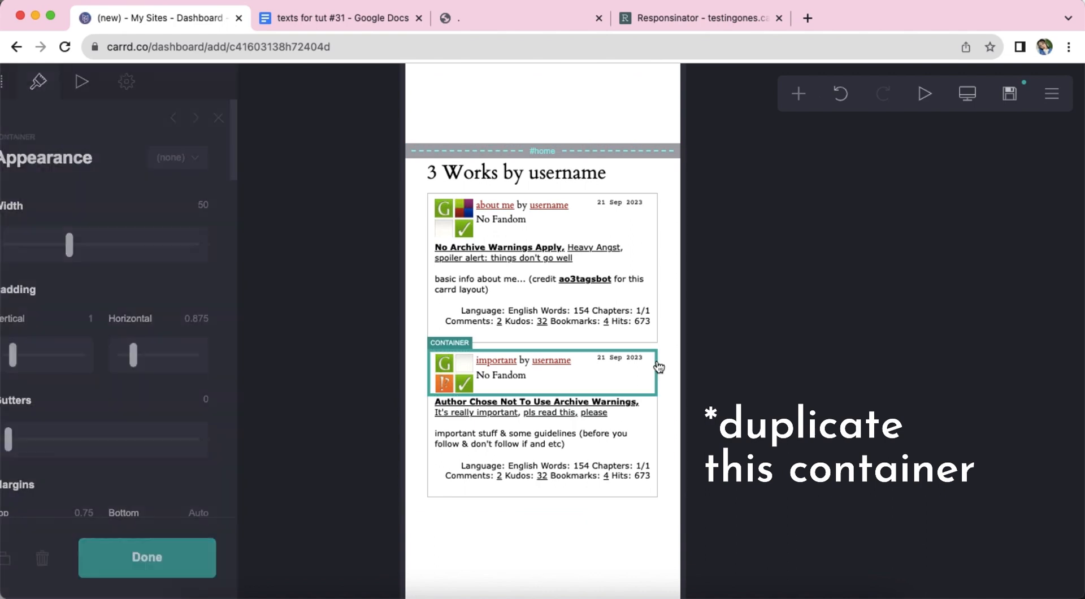
{"action": "left_click", "coordinate": [36, 545]}
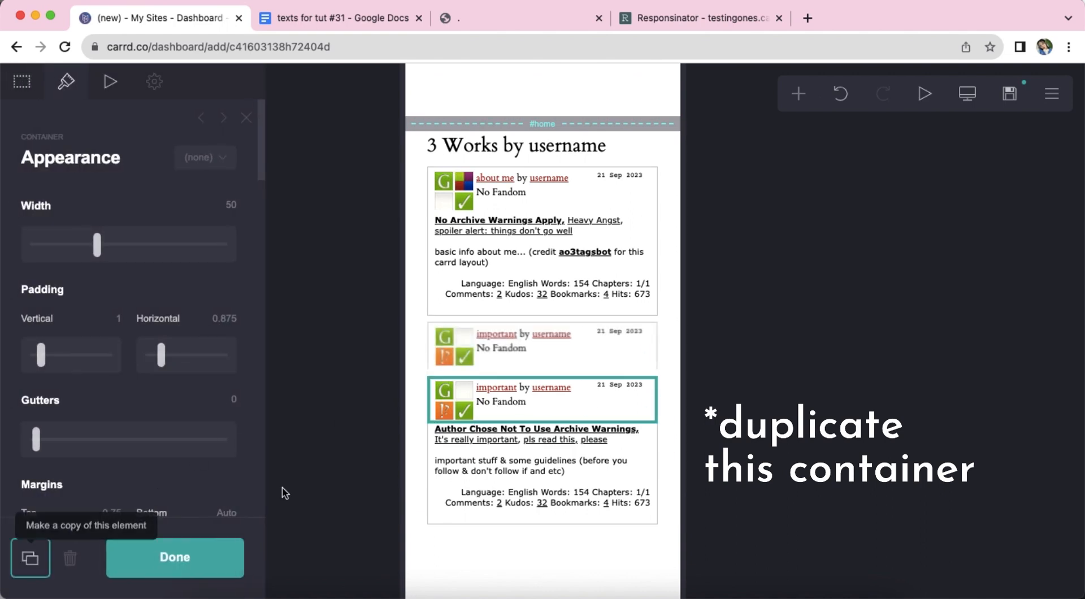
{"action": "left_click_drag", "start_coordinate": [659, 401], "coordinate": [603, 524]}
Step: Replace the third entry's icon with image03.jpeg from the Downloads folder
{"action": "left_click", "coordinate": [451, 500]}
{"action": "left_click", "coordinate": [142, 256]}
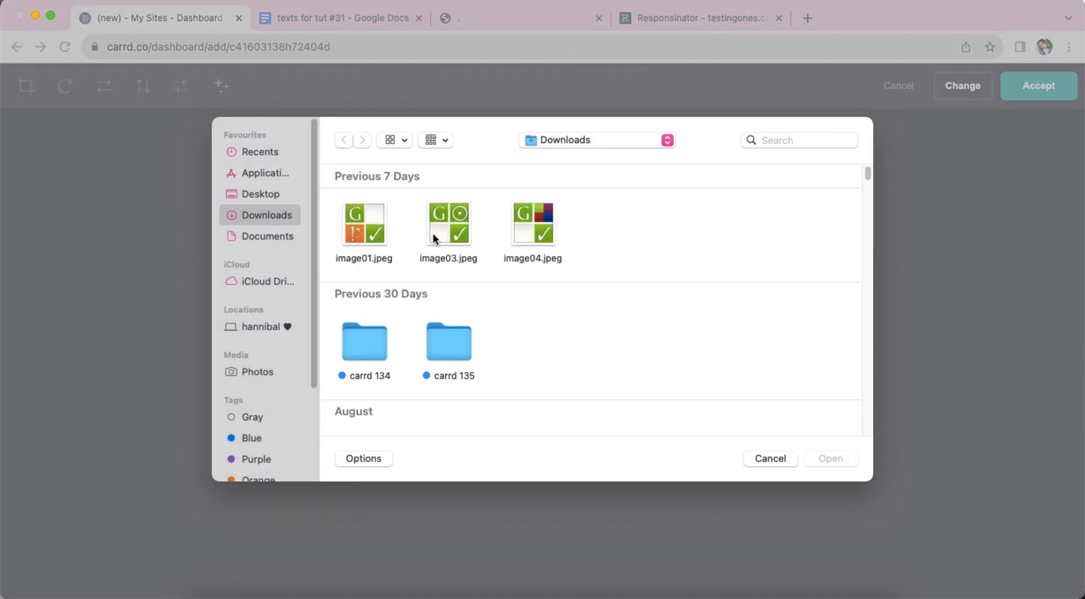
{"action": "double_click", "coordinate": [447, 223]}
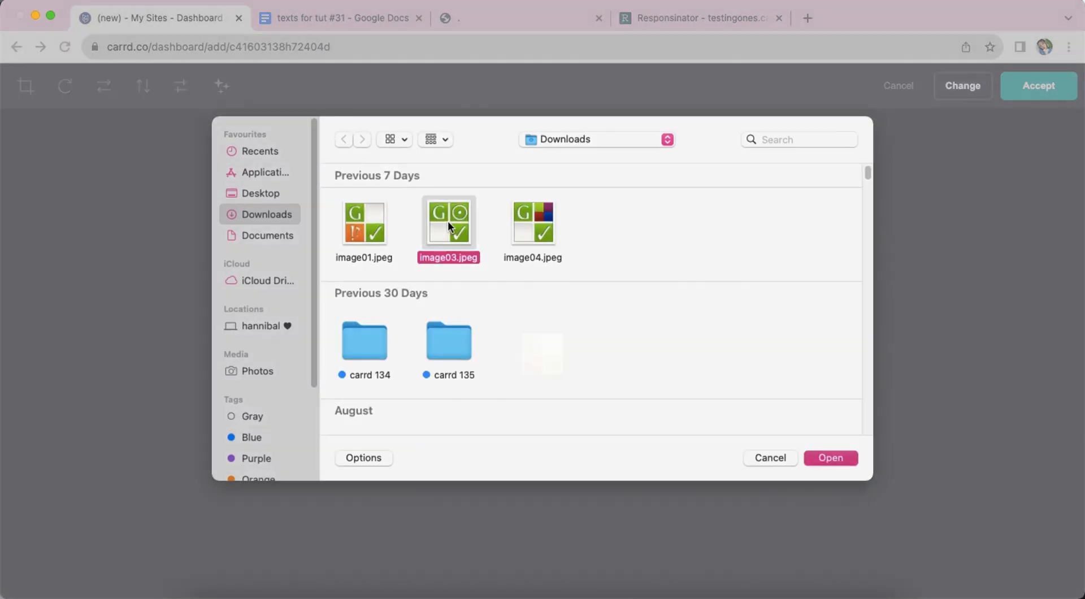
{"action": "left_click", "coordinate": [1026, 89]}
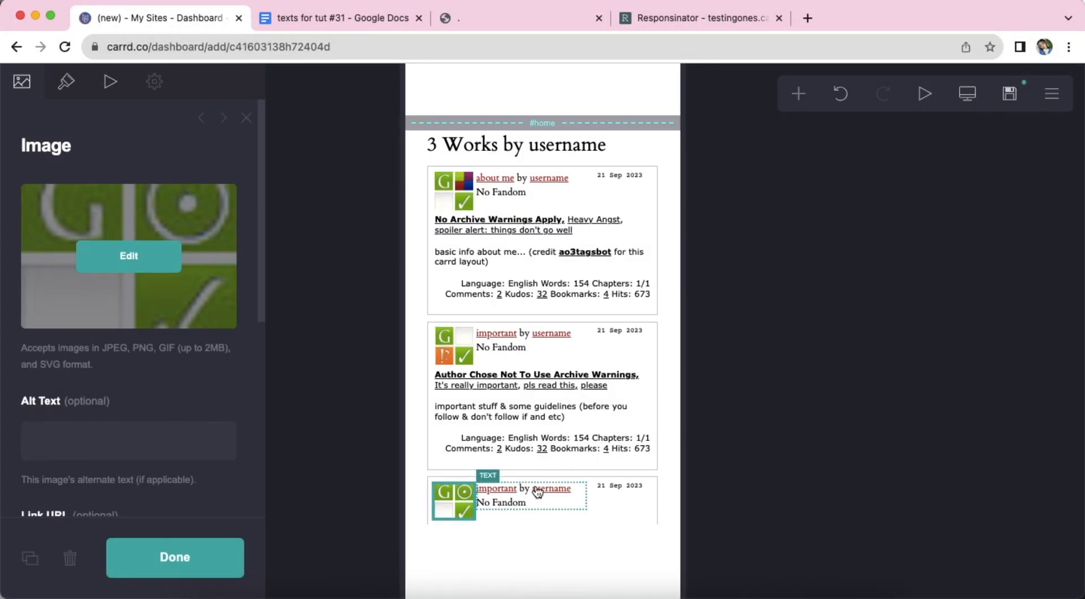
Step: Replace the third entry's title text with "[lovezone](#likes) by [__username__]{#990000} No Fandom" copied from the Google Docs file
{"action": "left_click", "coordinate": [504, 502]}
{"action": "left_click", "coordinate": [300, 21]}
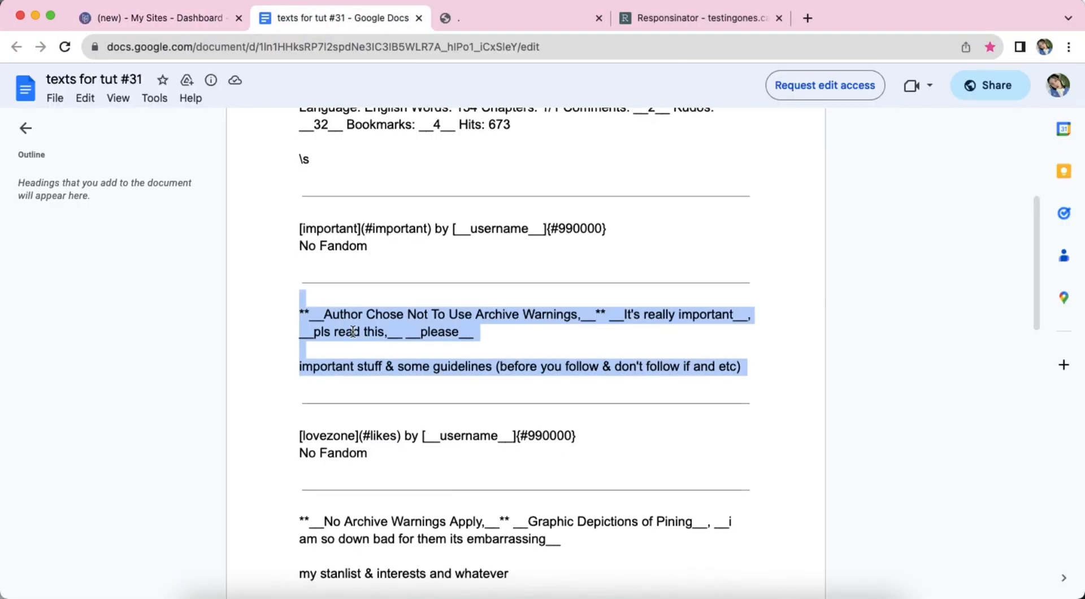
{"action": "scroll", "coordinate": [509, 339], "scroll_direction": "down", "scroll_amount": 2}
{"action": "left_click_drag", "start_coordinate": [299, 346], "coordinate": [373, 367]}
{"action": "right_click", "coordinate": [387, 353]}
{"action": "left_click", "coordinate": [409, 369]}
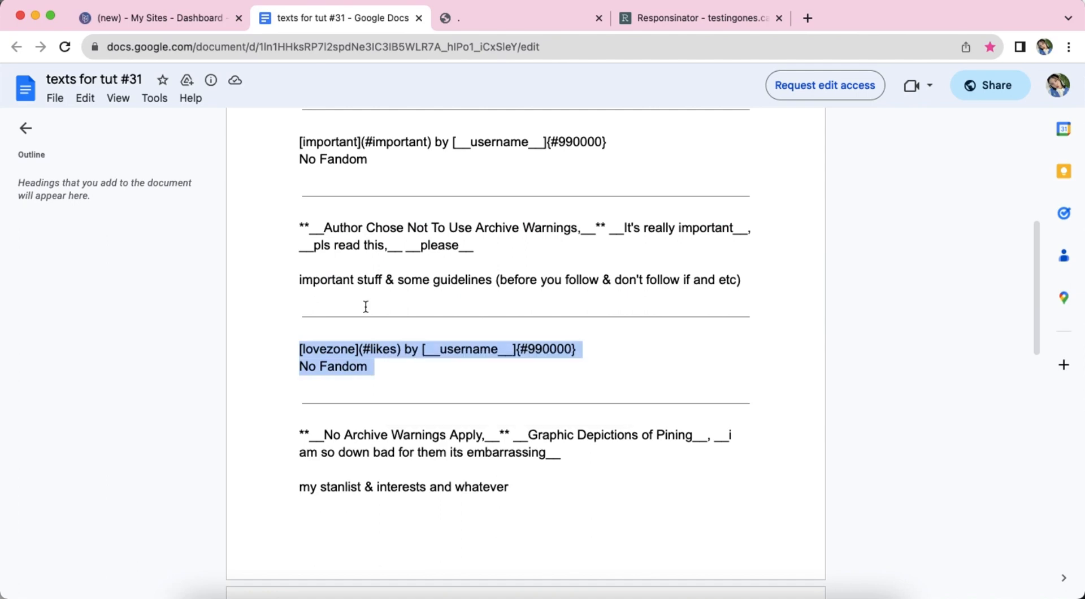
{"action": "left_click", "coordinate": [174, 22]}
{"action": "left_click_drag", "start_coordinate": [122, 249], "coordinate": [17, 201]}
{"action": "right_click", "coordinate": [34, 201]}
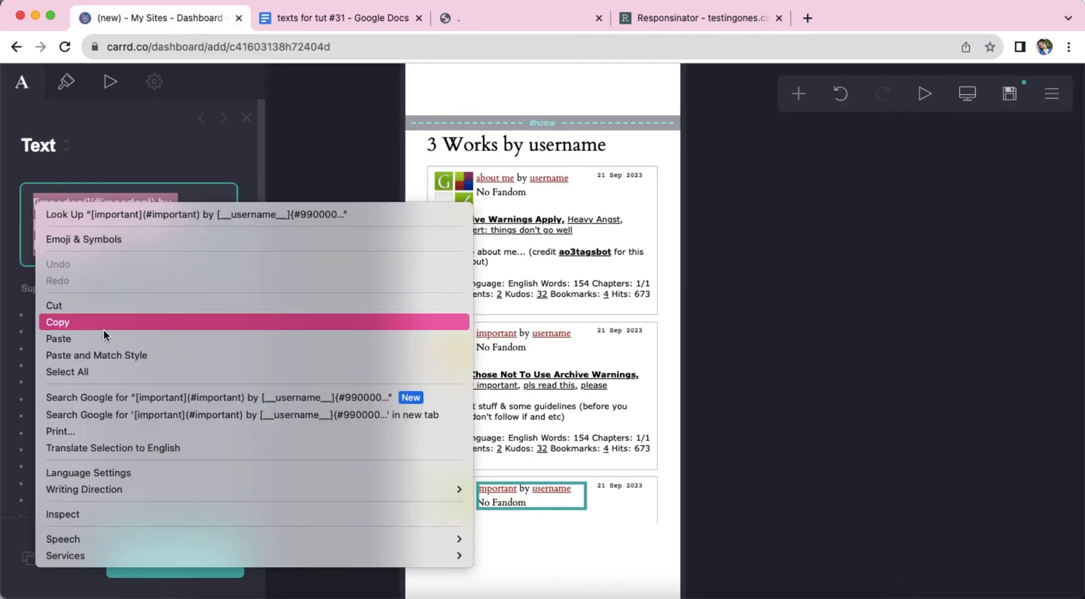
{"action": "left_click", "coordinate": [148, 340]}
Step: Duplicate the second entry's container with tags, description and statistics, and move the copy below the "lovezone" header
{"action": "left_click", "coordinate": [655, 403]}
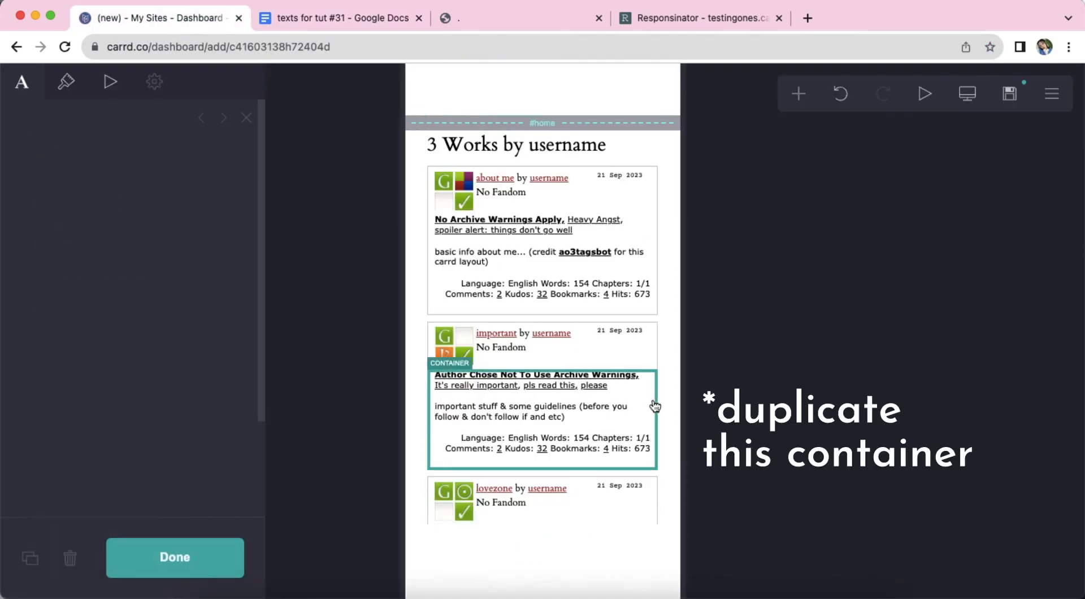
{"action": "left_click", "coordinate": [32, 556]}
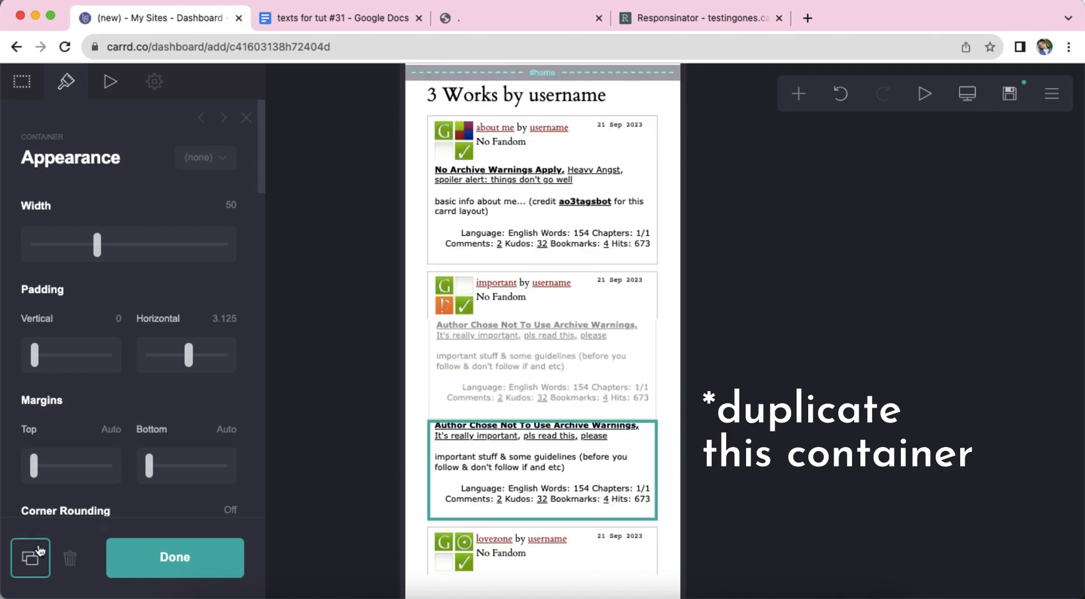
{"action": "left_click_drag", "start_coordinate": [656, 430], "coordinate": [647, 566]}
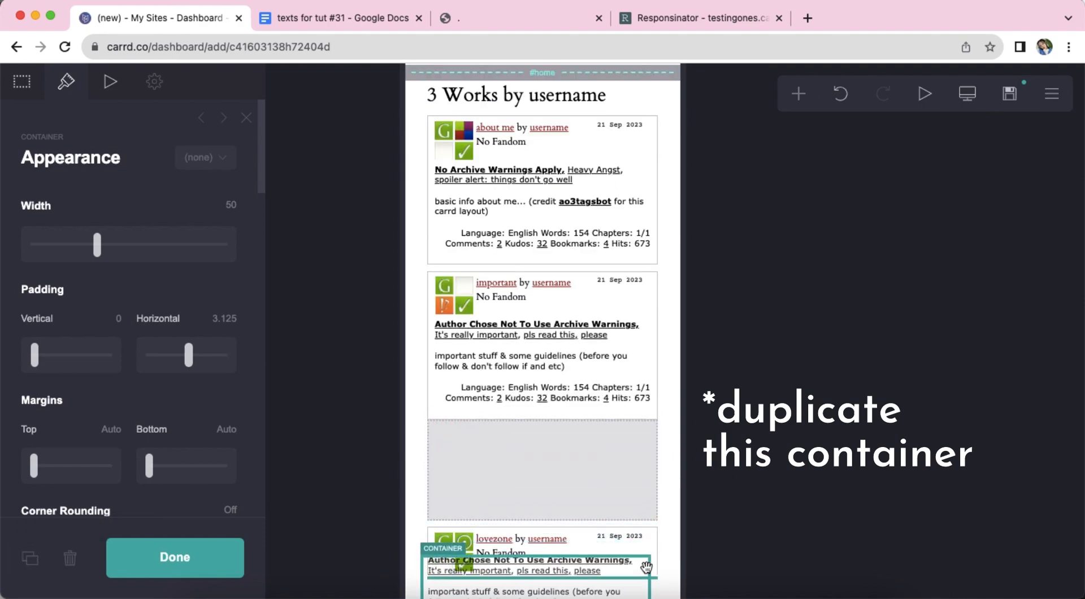
{"action": "scroll", "coordinate": [647, 569], "scroll_direction": "down", "scroll_amount": 3}
Step: Replace the third entry's tags and description with the "Graphic Depictions of Pining" and "my stanlist & interests and whatever" block from the Google Docs file
{"action": "left_click", "coordinate": [490, 500]}
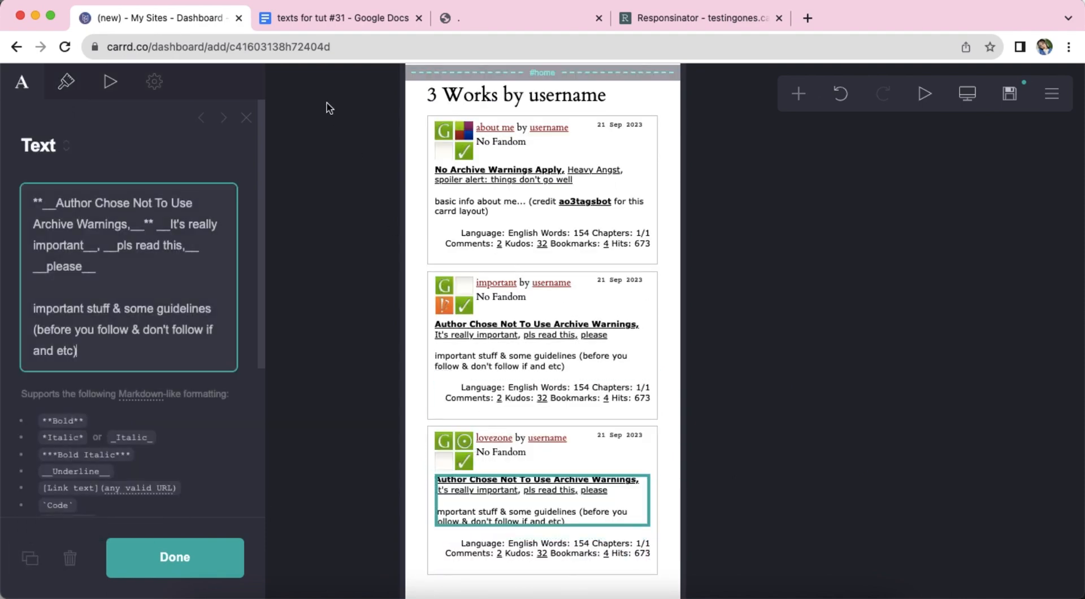
{"action": "left_click", "coordinate": [308, 26]}
{"action": "left_click_drag", "start_coordinate": [290, 320], "coordinate": [510, 381]}
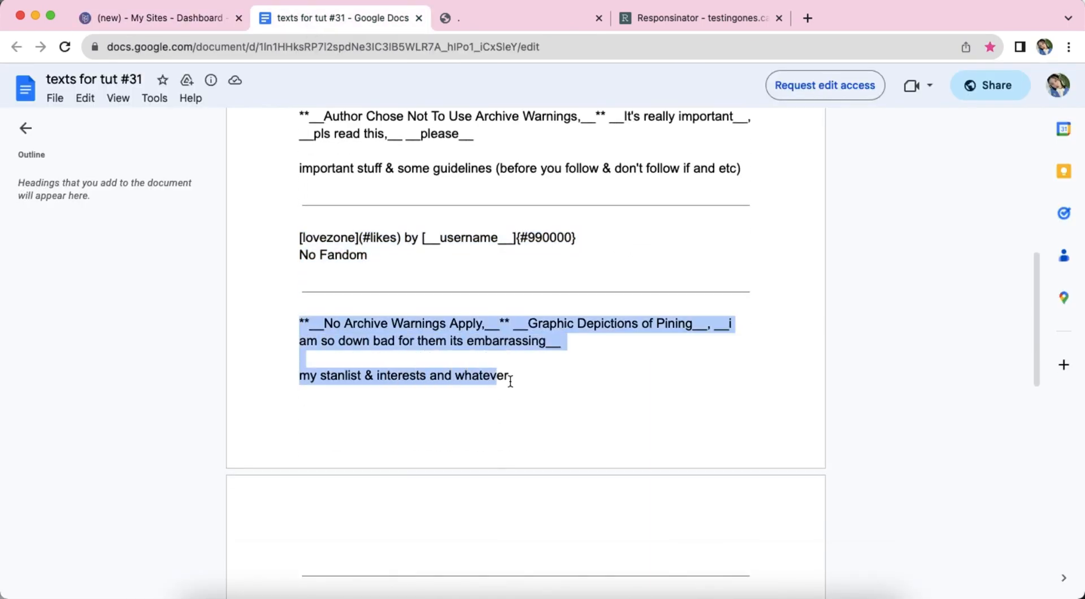
{"action": "left_click", "coordinate": [134, 23]}
{"action": "left_click_drag", "start_coordinate": [118, 346], "coordinate": [5, 207]}
{"action": "right_click", "coordinate": [66, 212]}
{"action": "left_click", "coordinate": [115, 346]}
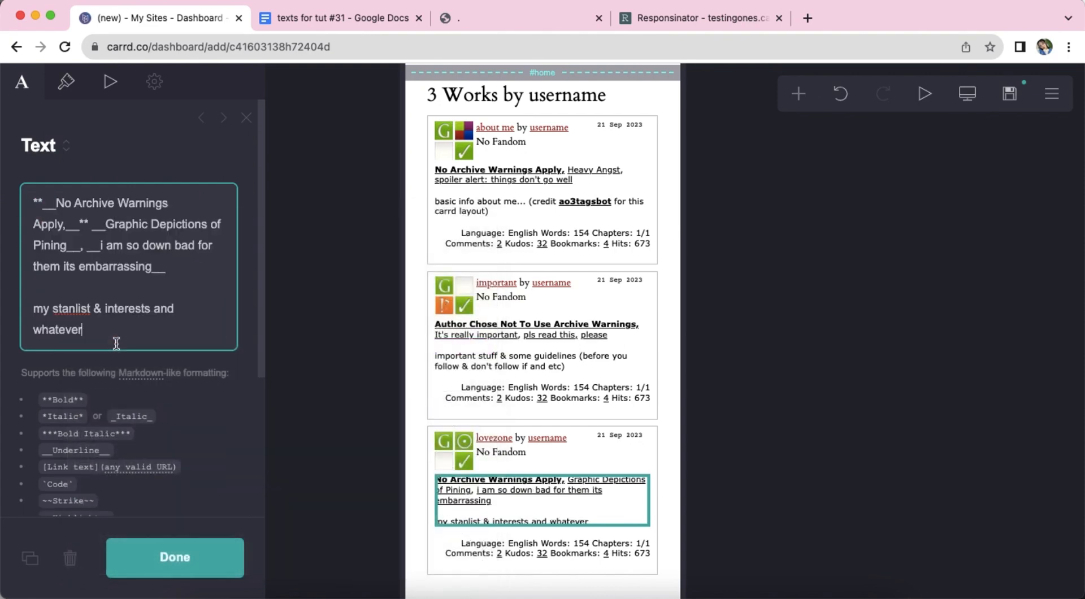
{"action": "left_click", "coordinate": [670, 535]}
Step: Add a section break named "about" and place it below the third work entry
{"action": "left_click", "coordinate": [798, 93]}
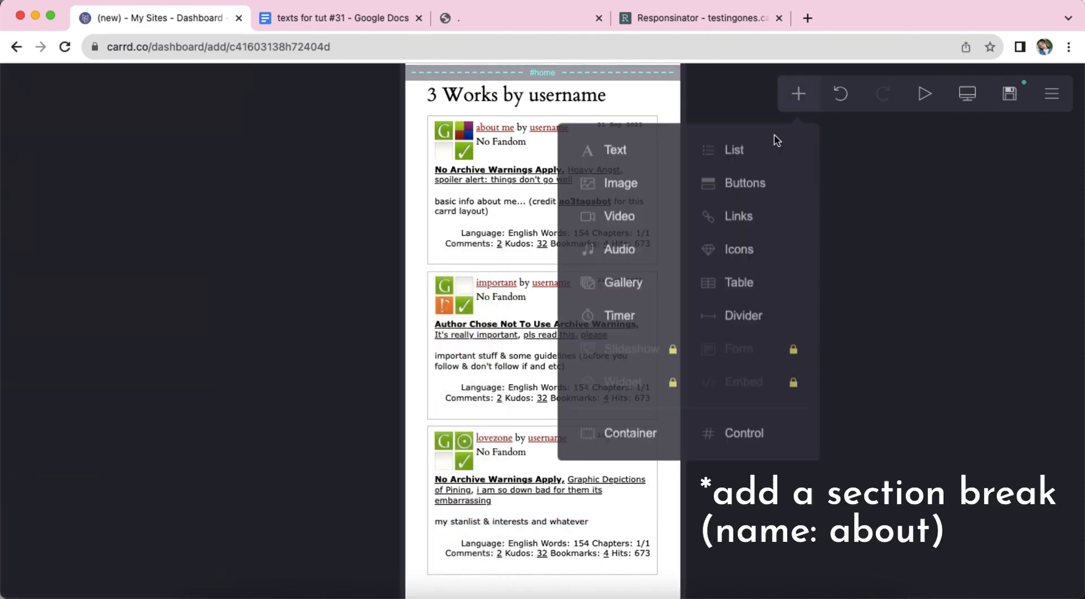
{"action": "left_click", "coordinate": [733, 447]}
{"action": "scroll", "coordinate": [181, 407], "scroll_direction": "down", "scroll_amount": 4}
{"action": "double_click", "coordinate": [175, 315]}
{"action": "type", "text": "about"}
{"action": "key", "text": "Return"}
{"action": "left_click", "coordinate": [108, 295]}
{"action": "left_click", "coordinate": [667, 469]}
{"action": "left_click", "coordinate": [682, 467]}
Step: Add a container below the #about section break and set its width to 28
{"action": "left_click", "coordinate": [755, 95]}
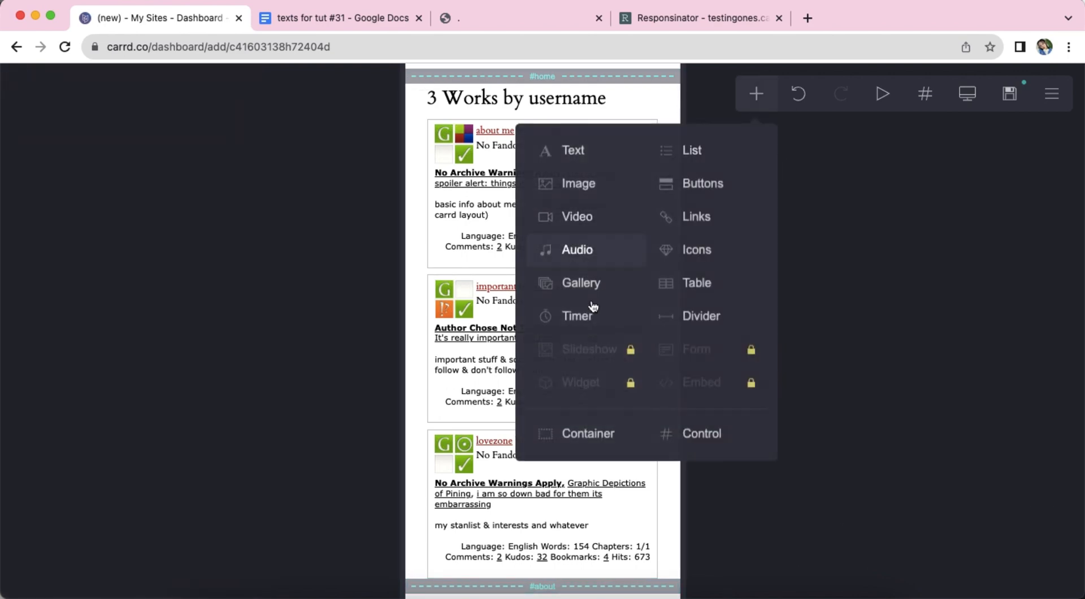
{"action": "left_click", "coordinate": [571, 447]}
{"action": "left_click", "coordinate": [229, 208]}
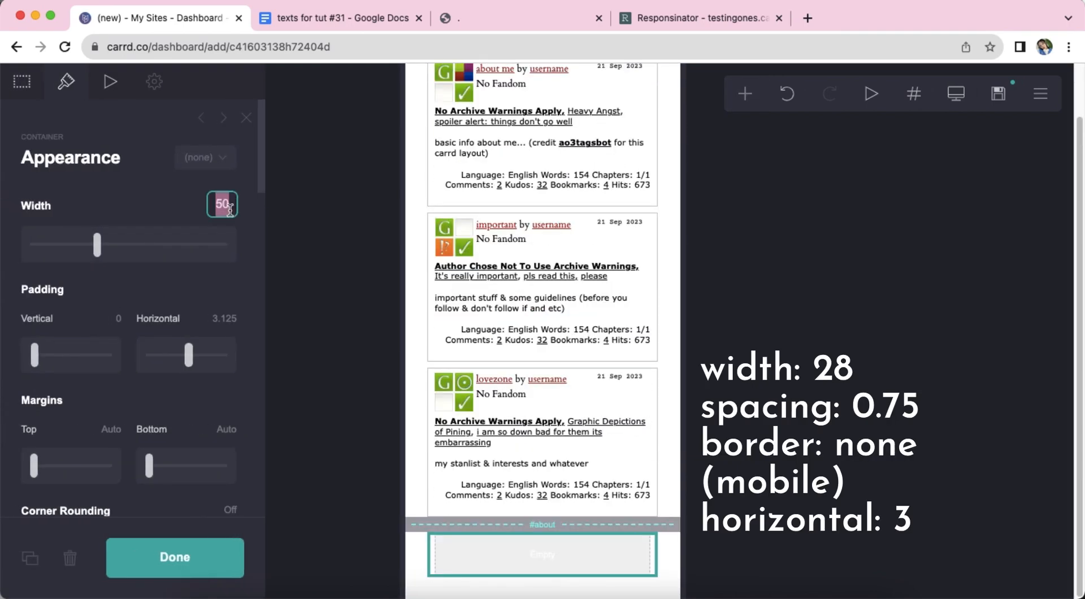
{"action": "type", "text": "28"}
{"action": "key", "text": "Return"}
Step: Set the new container's contents spacing to 0.75 and remove its border color
{"action": "scroll", "coordinate": [173, 332], "scroll_direction": "down", "scroll_amount": 10}
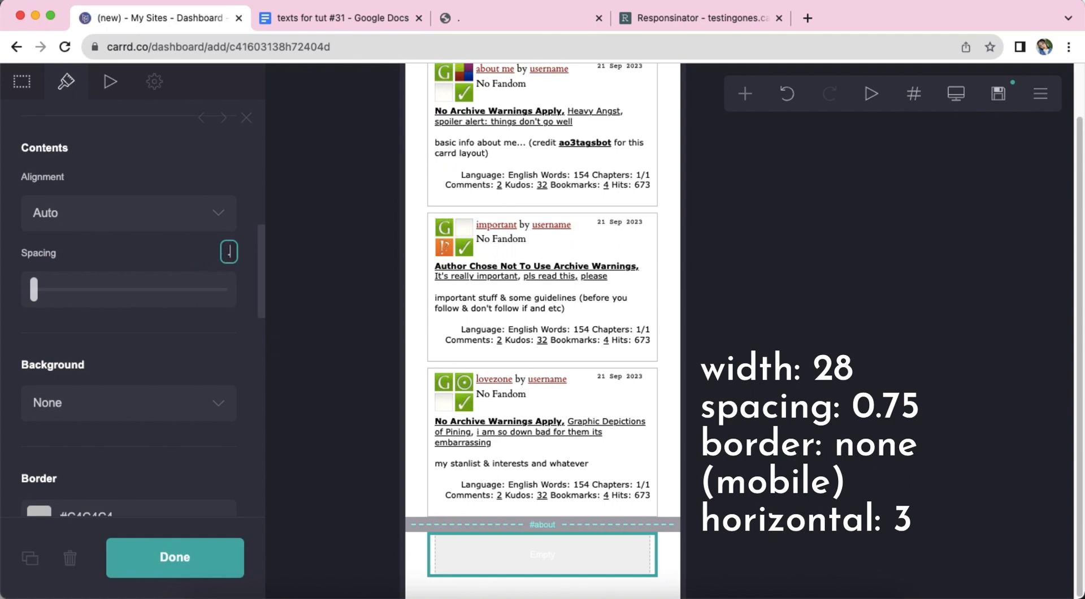
{"action": "scroll", "coordinate": [135, 356], "scroll_direction": "down", "scroll_amount": 5}
{"action": "left_click", "coordinate": [145, 298]}
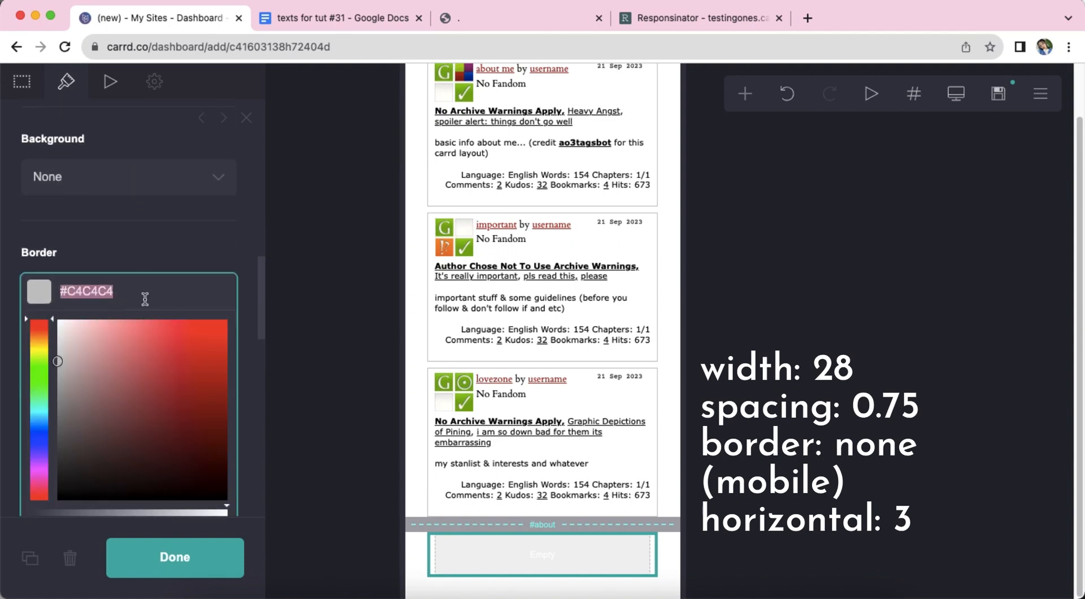
{"action": "key", "text": "BackSpace"}
{"action": "key", "text": "Return"}
{"action": "scroll", "coordinate": [130, 368], "scroll_direction": "down", "scroll_amount": 6}
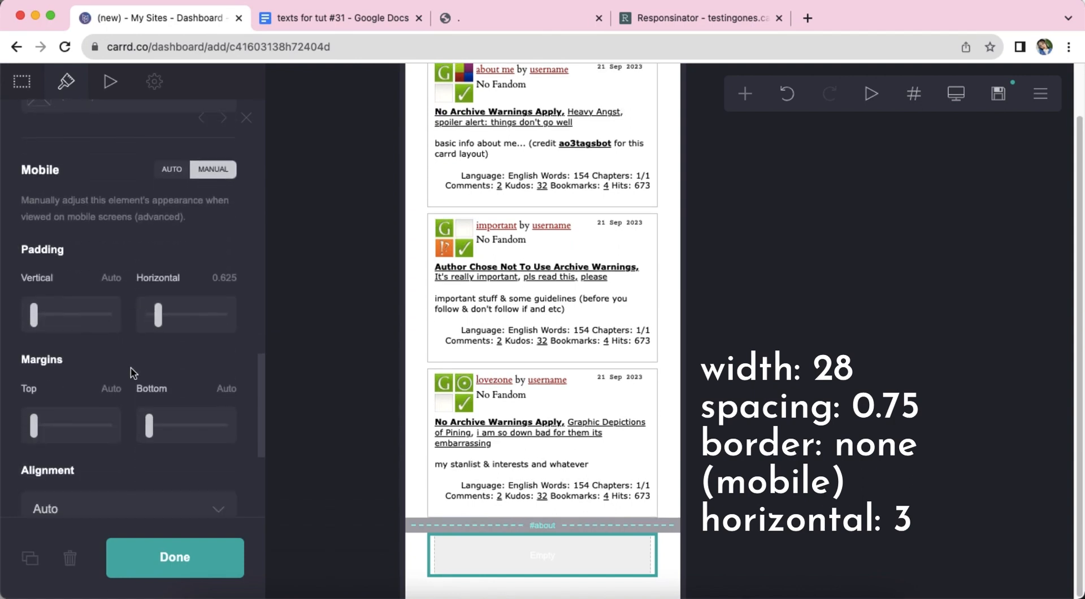
Step: Set the empty about container's mobile horizontal padding to 3
{"action": "left_click", "coordinate": [232, 276]}
{"action": "type", "text": "3"}
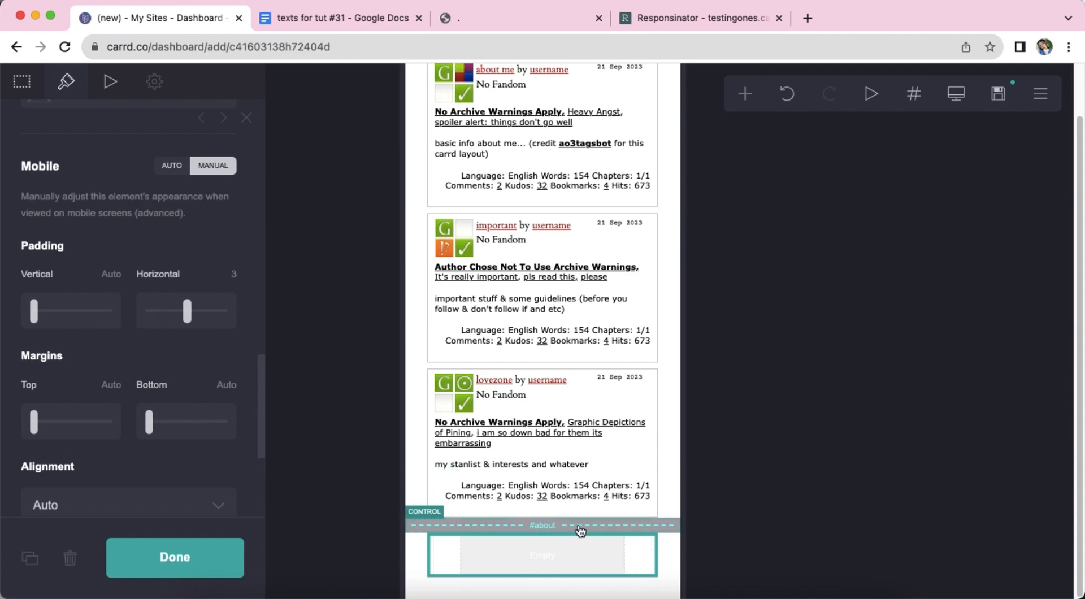
{"action": "left_click", "coordinate": [669, 556]}
Step: Add a text element reading "about me" inside the container below the #about section break
{"action": "left_click", "coordinate": [742, 97]}
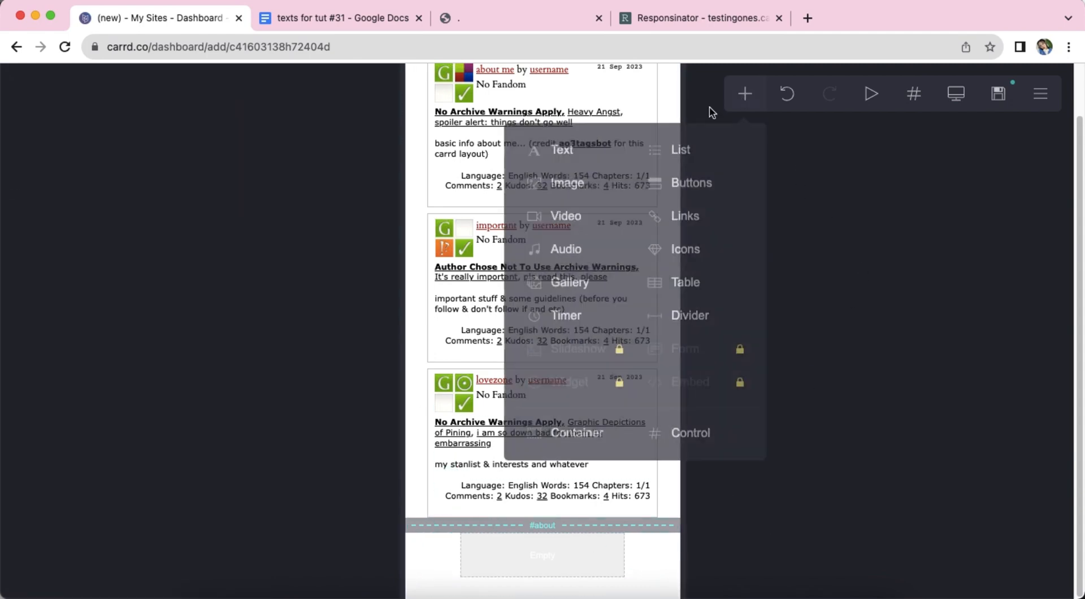
{"action": "left_click", "coordinate": [579, 155]}
{"action": "left_click_drag", "start_coordinate": [470, 572], "coordinate": [519, 534]}
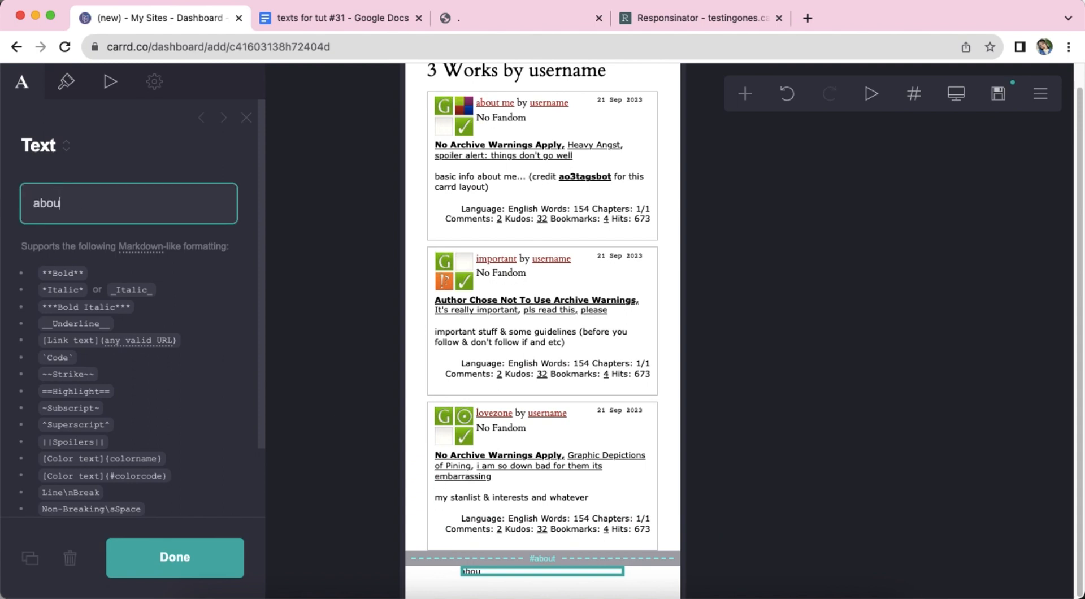
Step: Set the "about me" heading's font to Cardo, its size to 2.625 and its line spacing to 1.5
{"action": "left_click", "coordinate": [66, 82]}
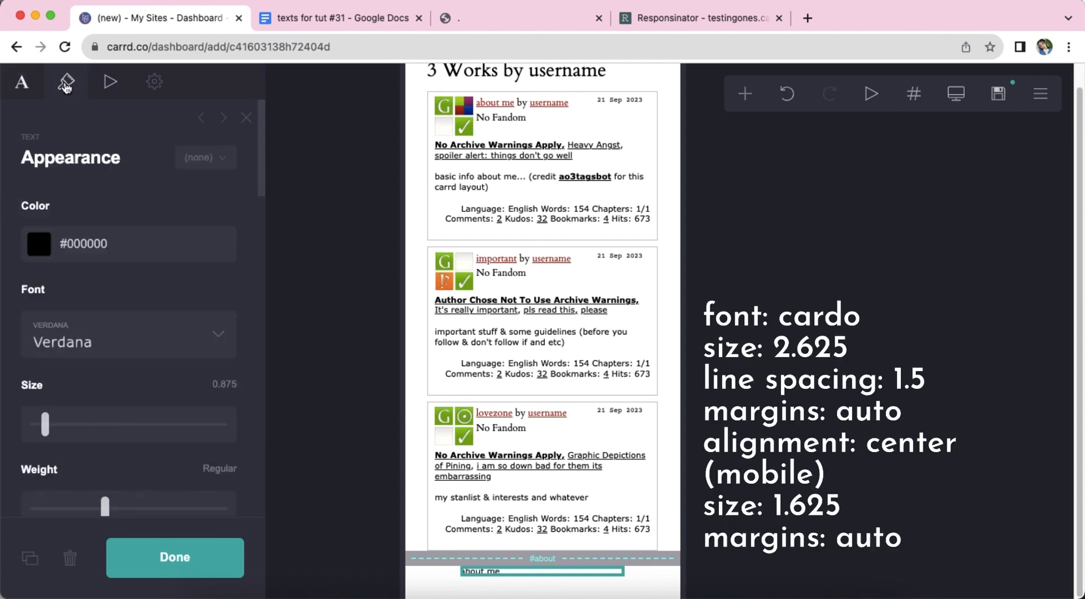
{"action": "left_click", "coordinate": [130, 347]}
{"action": "scroll", "coordinate": [129, 348], "scroll_direction": "up", "scroll_amount": 15}
{"action": "left_click", "coordinate": [128, 404]}
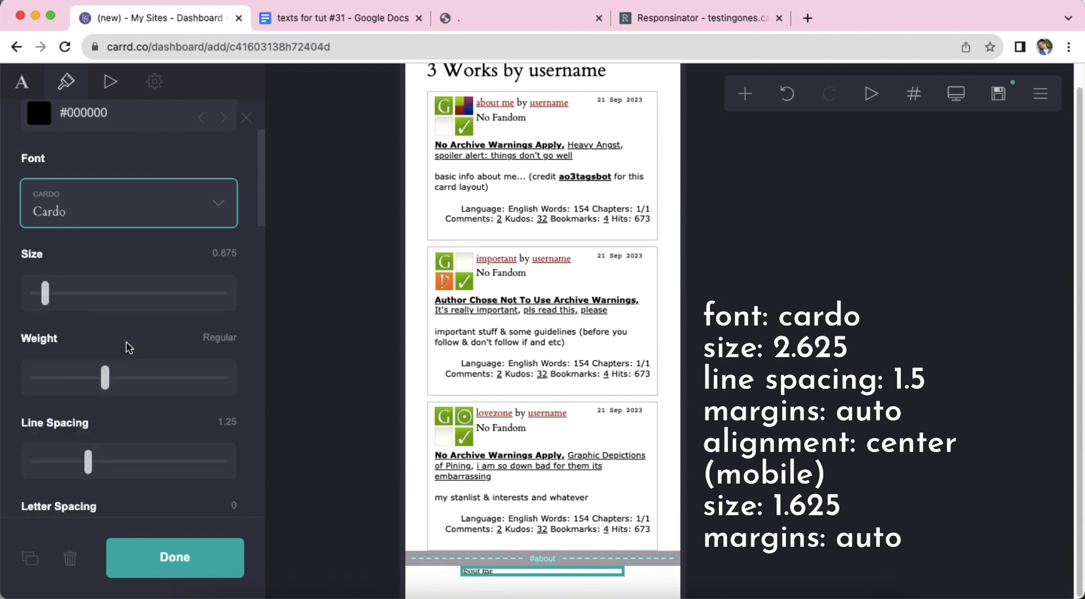
{"action": "double_click", "coordinate": [198, 258]}
{"action": "type", "text": "2.625"}
{"action": "key", "text": "Return"}
{"action": "scroll", "coordinate": [188, 392], "scroll_direction": "down", "scroll_amount": 1}
{"action": "double_click", "coordinate": [227, 394]}
{"action": "type", "text": "1"}
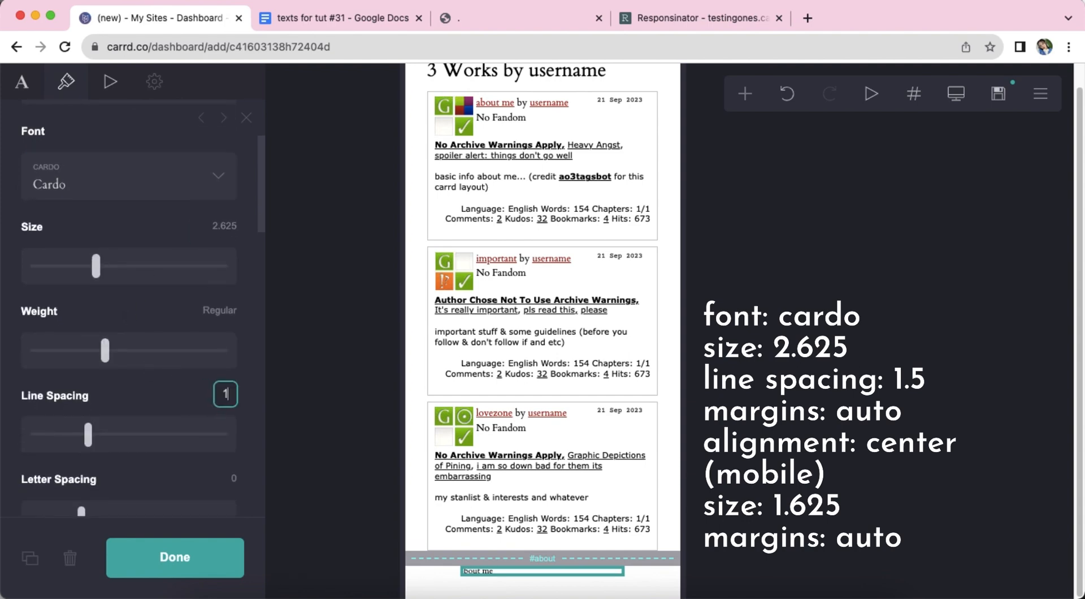
{"action": "key", "text": "Return"}
Step: Set the "about me" heading's margins to Auto and its alignment to center
{"action": "scroll", "coordinate": [152, 397], "scroll_direction": "down", "scroll_amount": 12}
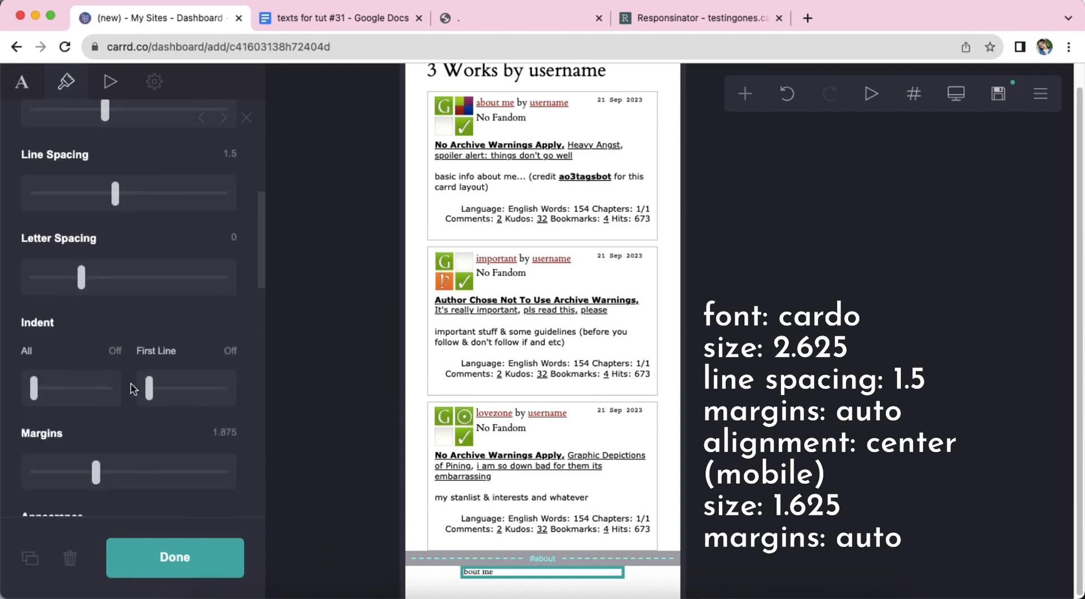
{"action": "left_click", "coordinate": [36, 378]}
{"action": "scroll", "coordinate": [113, 413], "scroll_direction": "down", "scroll_amount": 5}
{"action": "left_click", "coordinate": [99, 414]}
{"action": "left_click", "coordinate": [101, 429]}
Step: Set the "about me" heading's mobile size to 1.625 with mobile margins on Auto
{"action": "scroll", "coordinate": [134, 447], "scroll_direction": "down", "scroll_amount": 10}
{"action": "left_click", "coordinate": [196, 388]}
{"action": "type", "text": "1.625"}
{"action": "key", "text": "Return"}
{"action": "scroll", "coordinate": [157, 401], "scroll_direction": "down", "scroll_amount": 5}
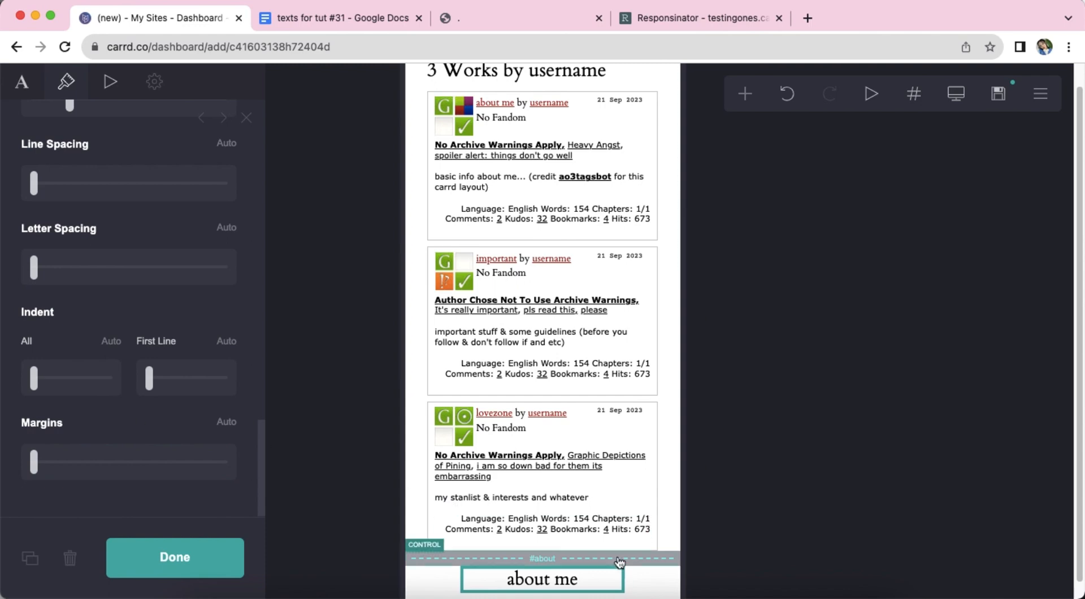
{"action": "left_click", "coordinate": [673, 585]}
Step: Add a new text element directly below the "about me" heading and open its text for editing
{"action": "left_click", "coordinate": [517, 580]}
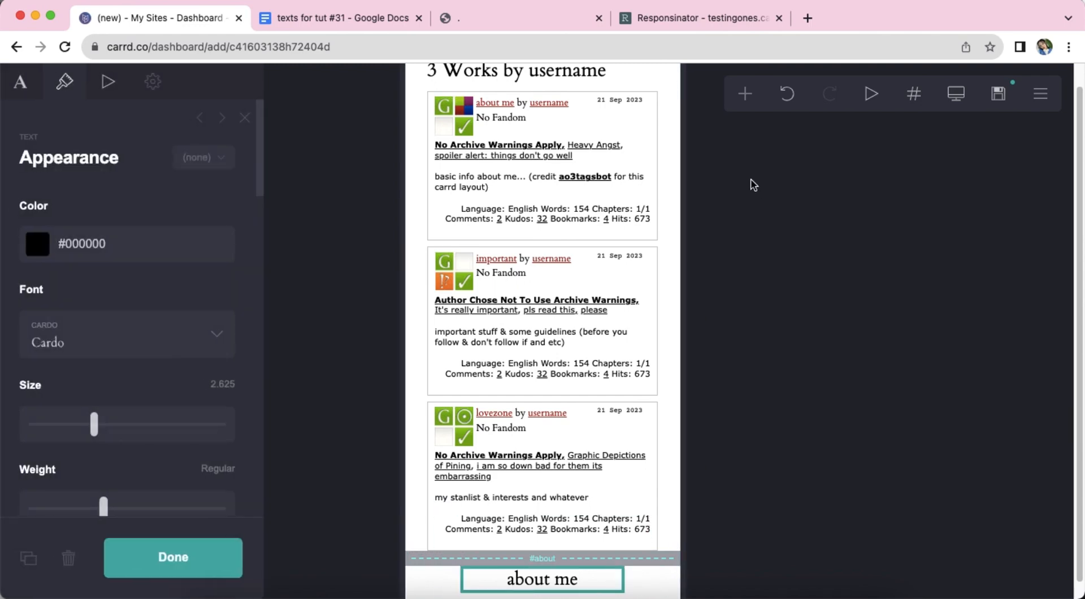
{"action": "left_click", "coordinate": [745, 93]}
{"action": "left_click", "coordinate": [583, 148]}
{"action": "left_click", "coordinate": [21, 81]}
Step: Replace the new element's placeholder text with the "[username](#)" line copied from the Google Docs file
{"action": "left_click", "coordinate": [339, 18]}
{"action": "scroll", "coordinate": [334, 342], "scroll_direction": "down", "scroll_amount": 5}
{"action": "left_click_drag", "start_coordinate": [294, 307], "coordinate": [390, 308]}
{"action": "right_click", "coordinate": [361, 311]}
{"action": "left_click", "coordinate": [404, 328]}
{"action": "left_click", "coordinate": [173, 25]}
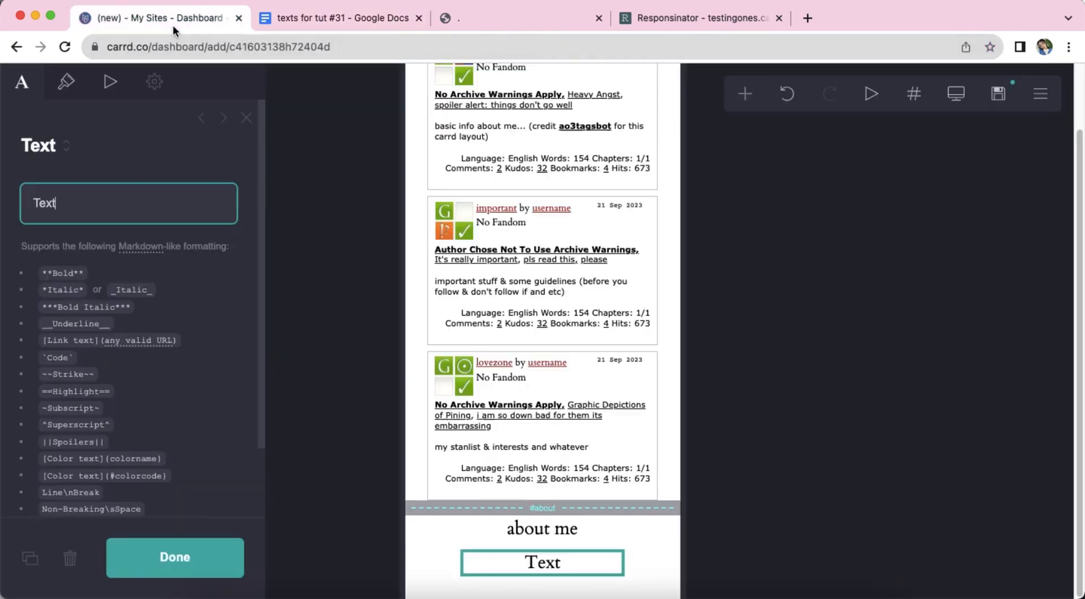
{"action": "right_click", "coordinate": [69, 199]}
{"action": "left_click", "coordinate": [117, 332]}
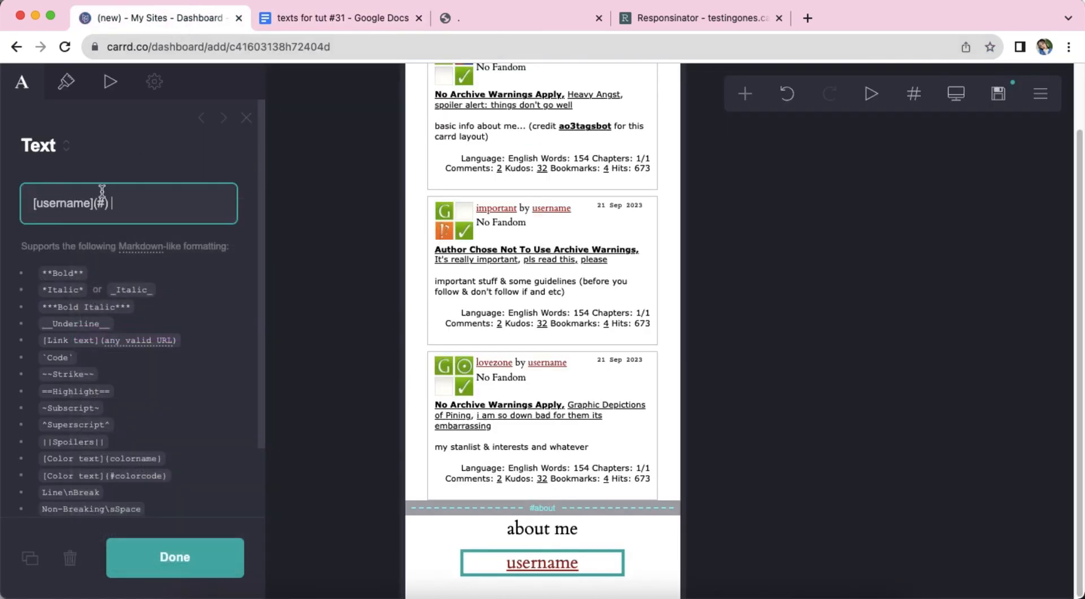
Step: Remove the username text's link color and set its size to 1.375
{"action": "left_click", "coordinate": [66, 81]}
{"action": "left_click", "coordinate": [96, 328]}
{"action": "triple_click", "coordinate": [96, 328]}
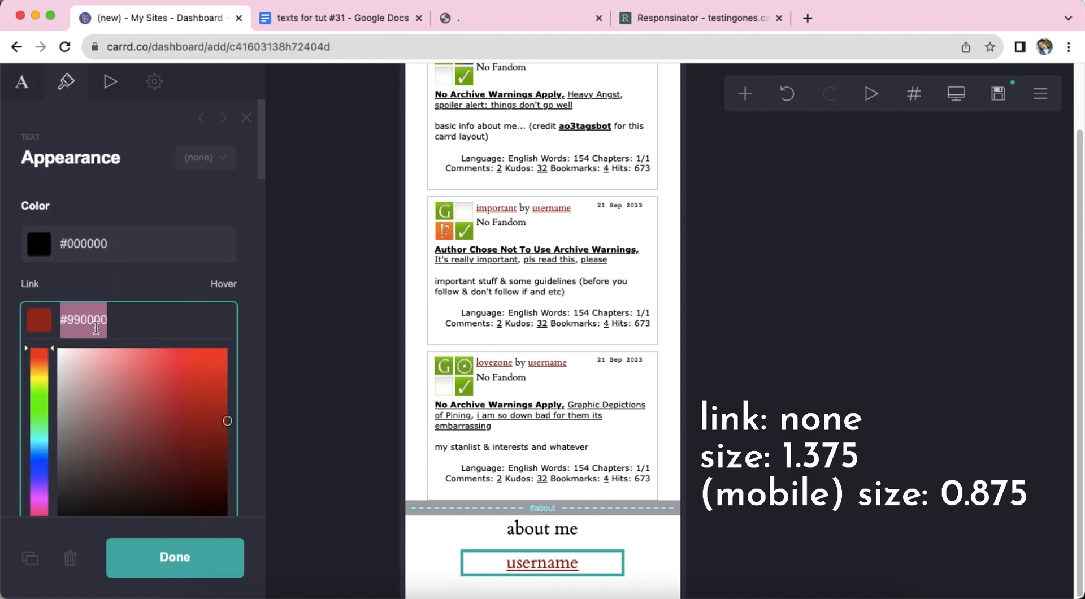
{"action": "key", "text": "BackSpace"}
{"action": "scroll", "coordinate": [150, 368], "scroll_direction": "down", "scroll_amount": 3}
{"action": "left_click", "coordinate": [195, 374]}
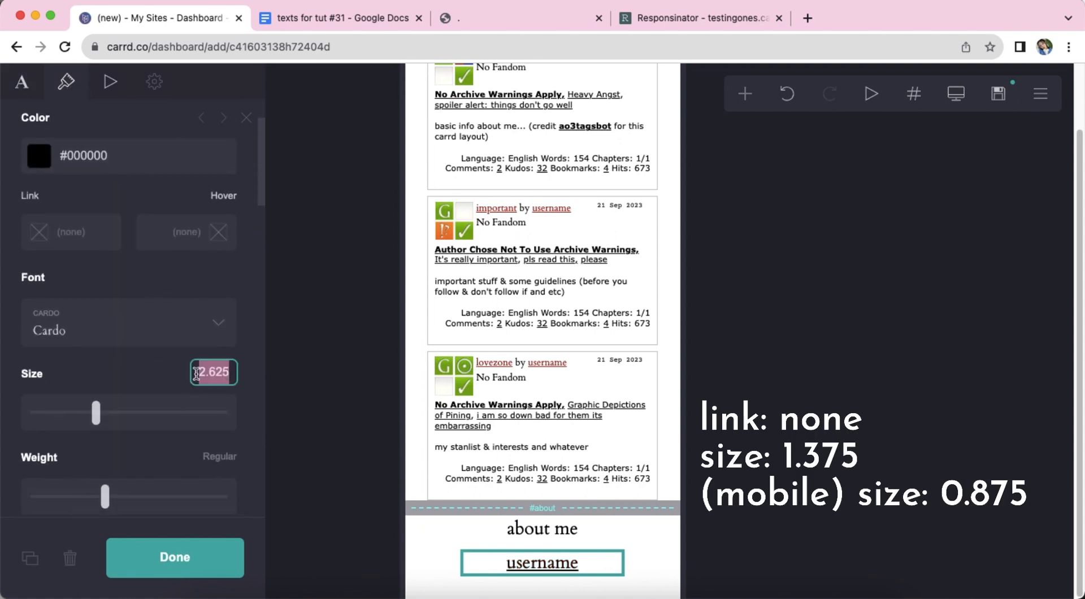
{"action": "type", "text": "1.4"}
{"action": "key", "text": "BackSpace"}
{"action": "type", "text": "375"}
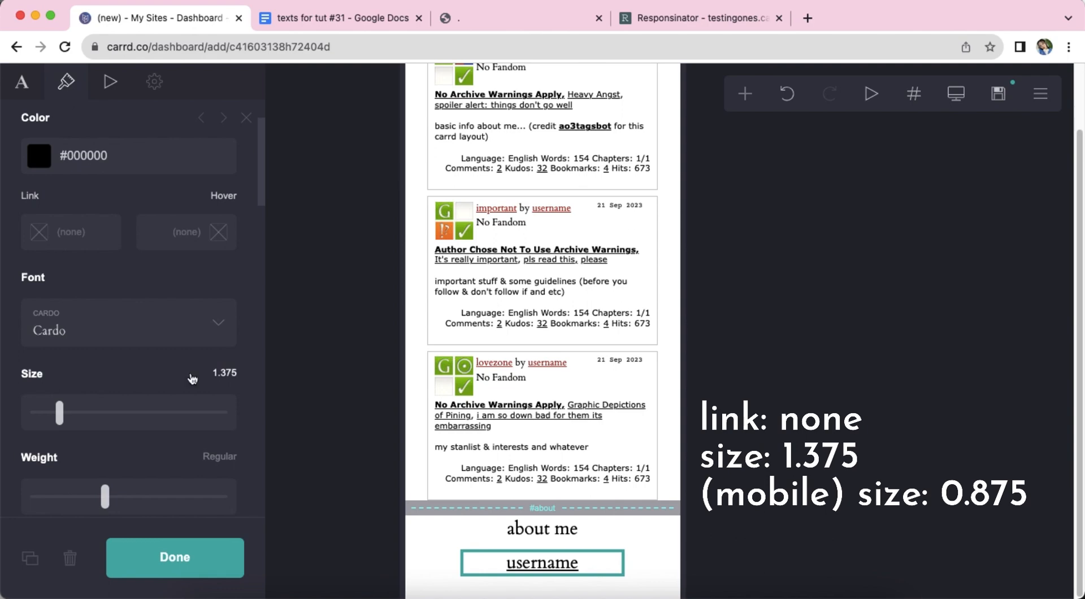
Step: Set the username text's mobile size to 0.875
{"action": "scroll", "coordinate": [186, 376], "scroll_direction": "down", "scroll_amount": 10}
{"action": "scroll", "coordinate": [182, 374], "scroll_direction": "down", "scroll_amount": 3}
{"action": "left_click", "coordinate": [200, 414]}
{"action": "type", "text": ".875"}
{"action": "left_click", "coordinate": [667, 556]}
Step: Add another text element directly below the username line
{"action": "left_click", "coordinate": [520, 578]}
{"action": "left_click", "coordinate": [745, 93]}
{"action": "left_click", "coordinate": [605, 146]}
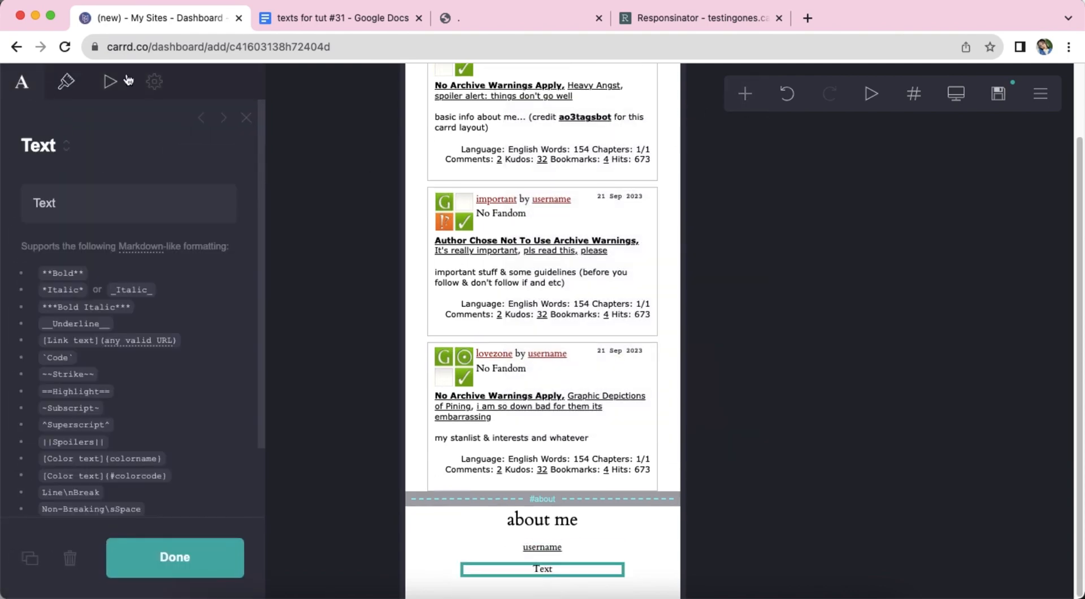
Step: Replace the newest element's text with the underlined "Summary:" line and its trailing \s spaces copied from the Google Docs file
{"action": "left_click", "coordinate": [338, 17]}
{"action": "scroll", "coordinate": [396, 316], "scroll_direction": "down", "scroll_amount": 1}
{"action": "left_click_drag", "start_coordinate": [299, 326], "coordinate": [443, 349]}
{"action": "right_click", "coordinate": [443, 349]}
{"action": "left_click", "coordinate": [460, 414]}
{"action": "left_click", "coordinate": [168, 19]}
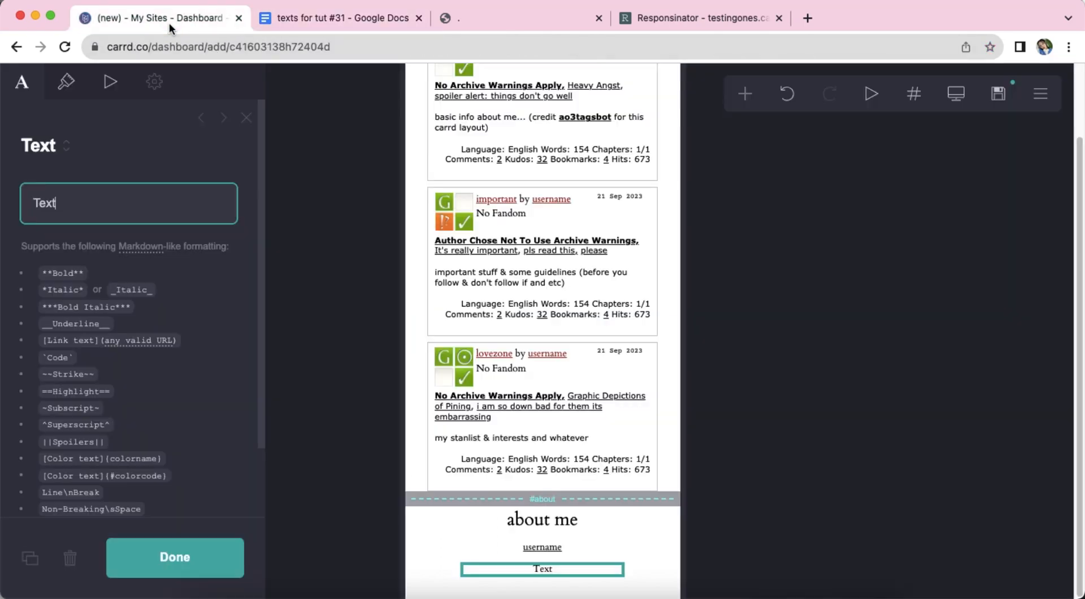
{"action": "right_click", "coordinate": [83, 202]}
{"action": "left_click", "coordinate": [139, 334]}
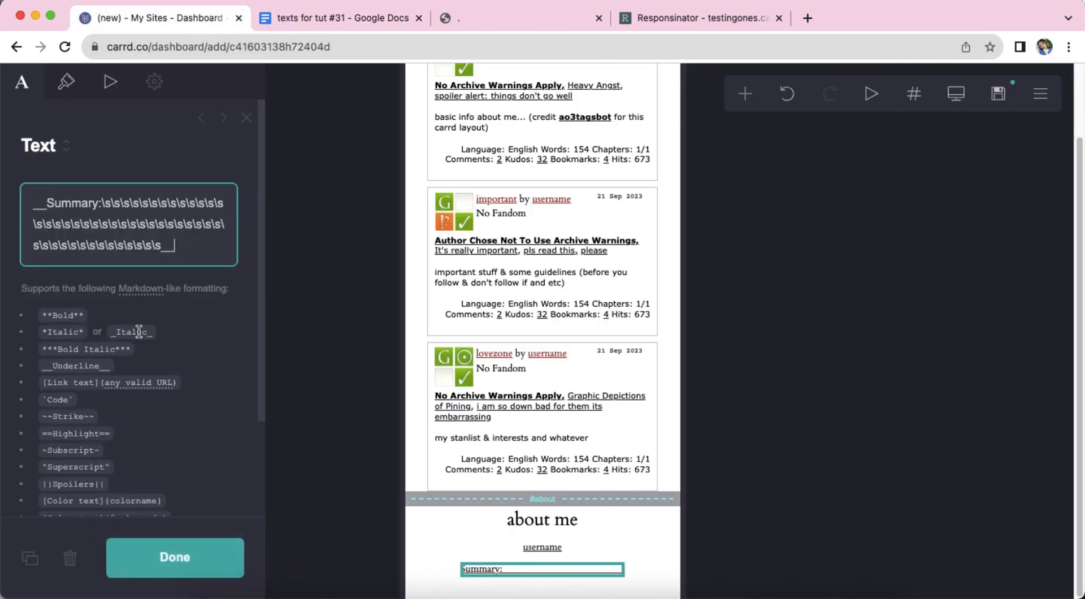
Step: Set the "Summary:" text's size to 1.25 and its alignment to left
{"action": "left_click", "coordinate": [76, 94]}
{"action": "scroll", "coordinate": [126, 377], "scroll_direction": "down", "scroll_amount": 3}
{"action": "double_click", "coordinate": [193, 329]}
{"action": "type", "text": "1"}
{"action": "scroll", "coordinate": [138, 368], "scroll_direction": "down", "scroll_amount": 10}
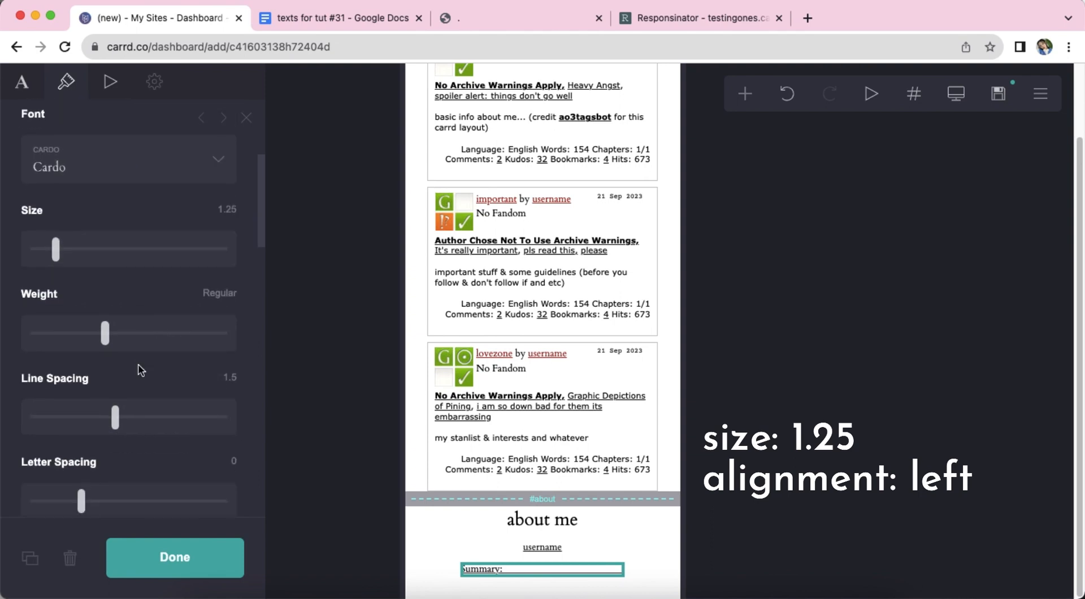
{"action": "left_click", "coordinate": [112, 406]}
{"action": "left_click", "coordinate": [107, 387]}
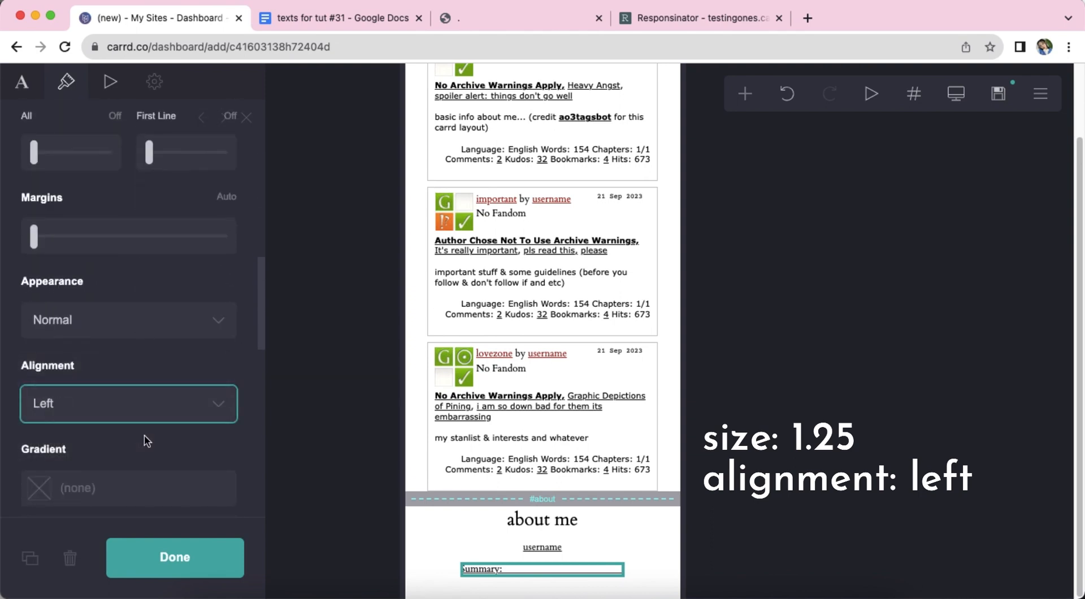
{"action": "scroll", "coordinate": [150, 435], "scroll_direction": "down", "scroll_amount": 10}
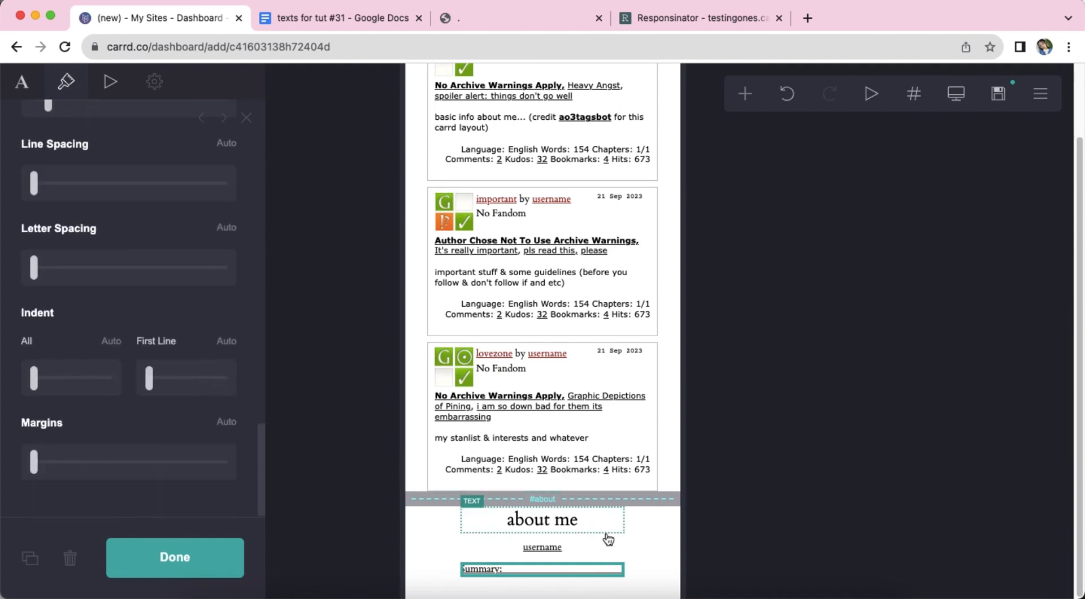
{"action": "left_click", "coordinate": [664, 555]}
Step: Add a text element reading "basic info about me..." below the "Summary:" line
{"action": "left_click", "coordinate": [542, 569]}
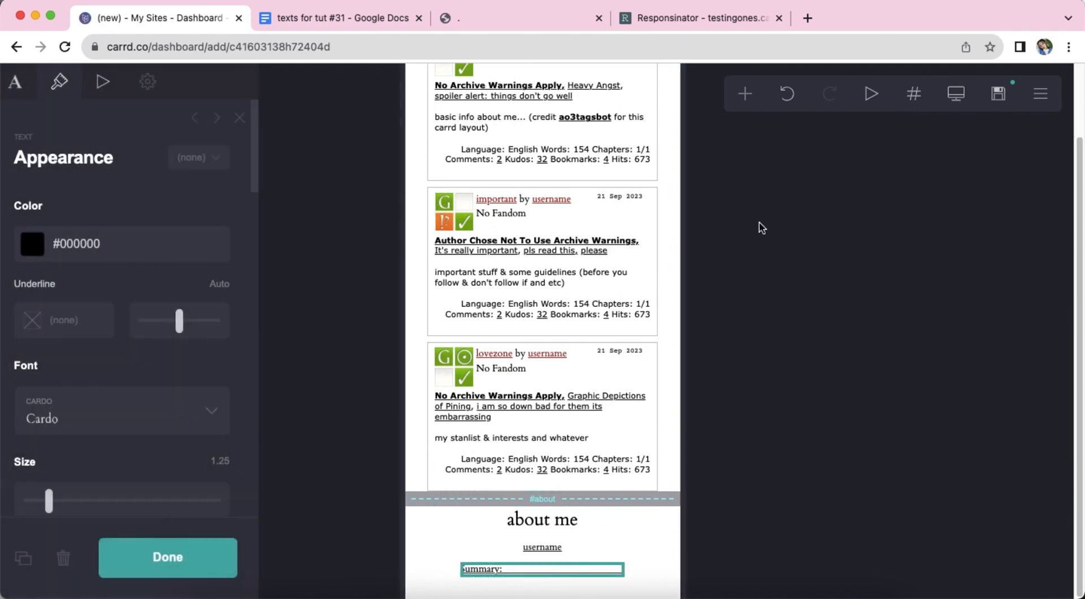
{"action": "left_click", "coordinate": [745, 93]}
{"action": "left_click", "coordinate": [582, 159]}
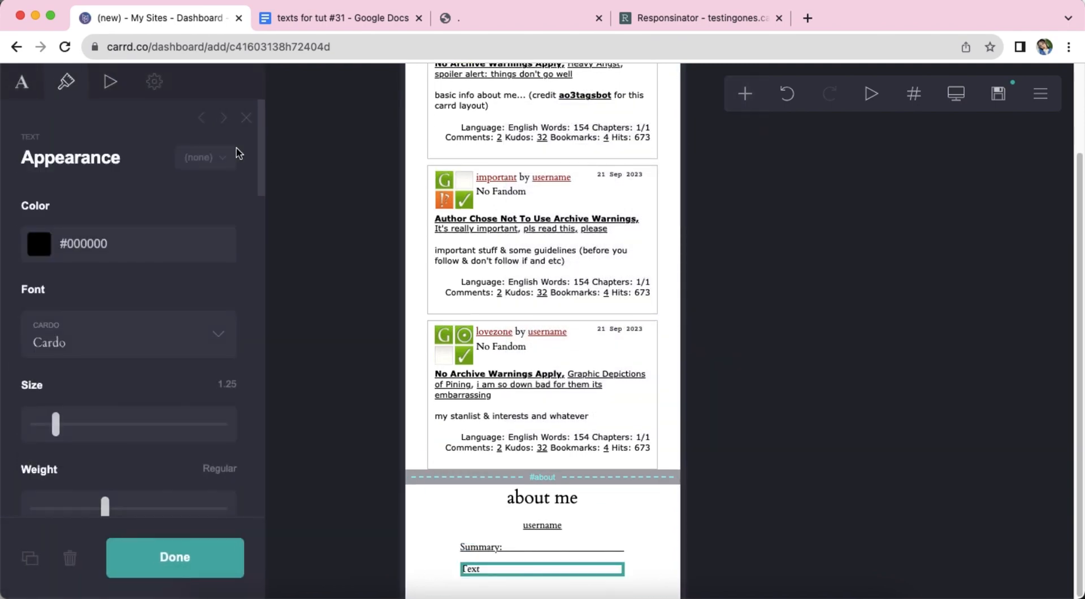
{"action": "left_click", "coordinate": [24, 84]}
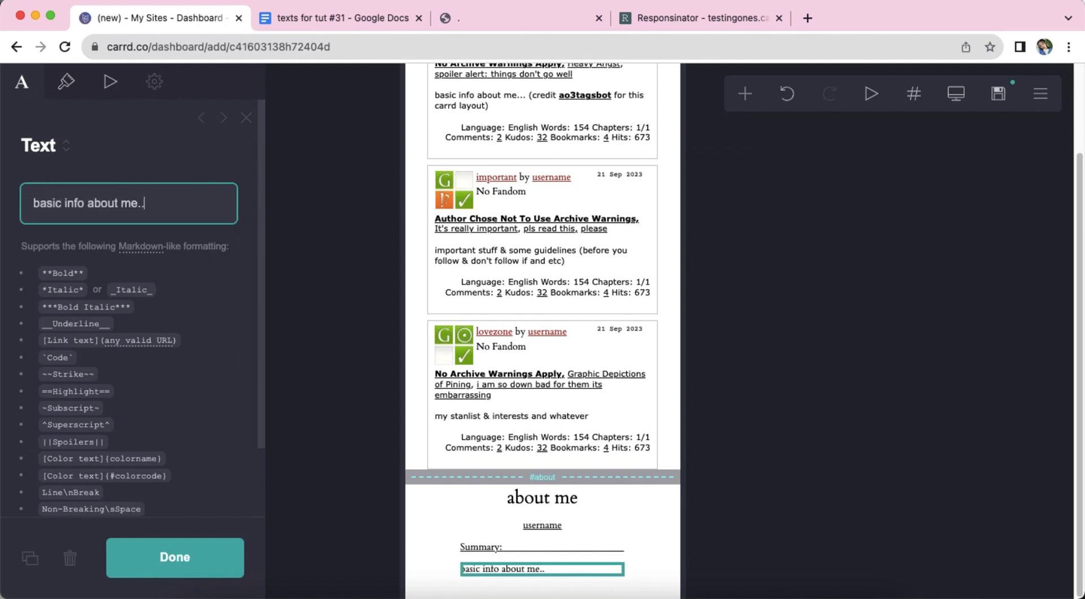
Step: Set the "basic info about me..." text's font to Verdana and its size to 1
{"action": "left_click", "coordinate": [66, 81]}
{"action": "left_click", "coordinate": [118, 341]}
{"action": "type", "text": "verdana"}
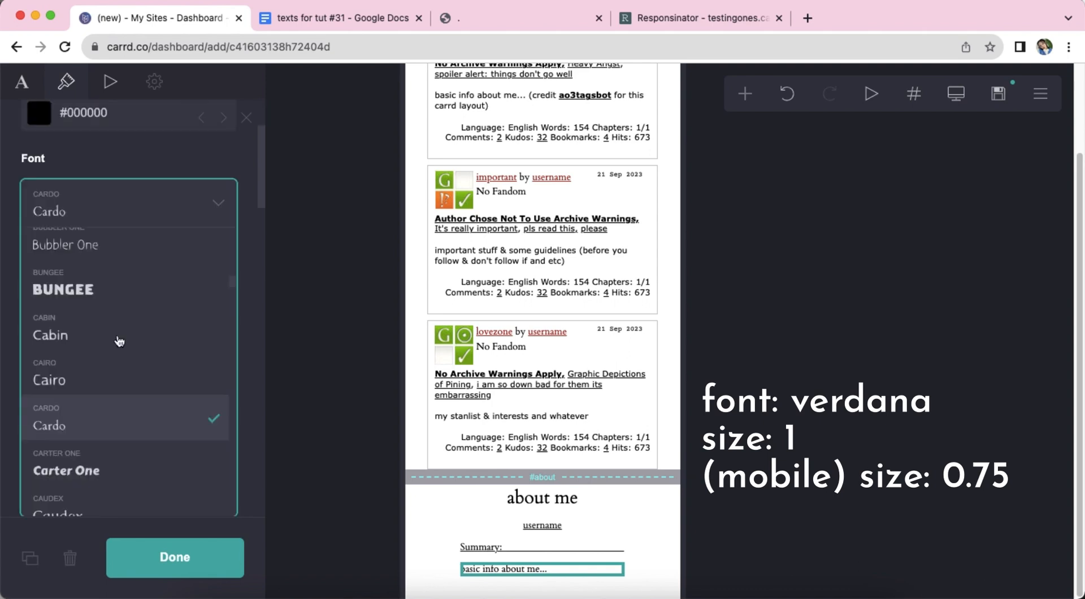
{"action": "key", "text": "Return"}
{"action": "left_click", "coordinate": [198, 254]}
{"action": "scroll", "coordinate": [144, 388], "scroll_direction": "down", "scroll_amount": 10}
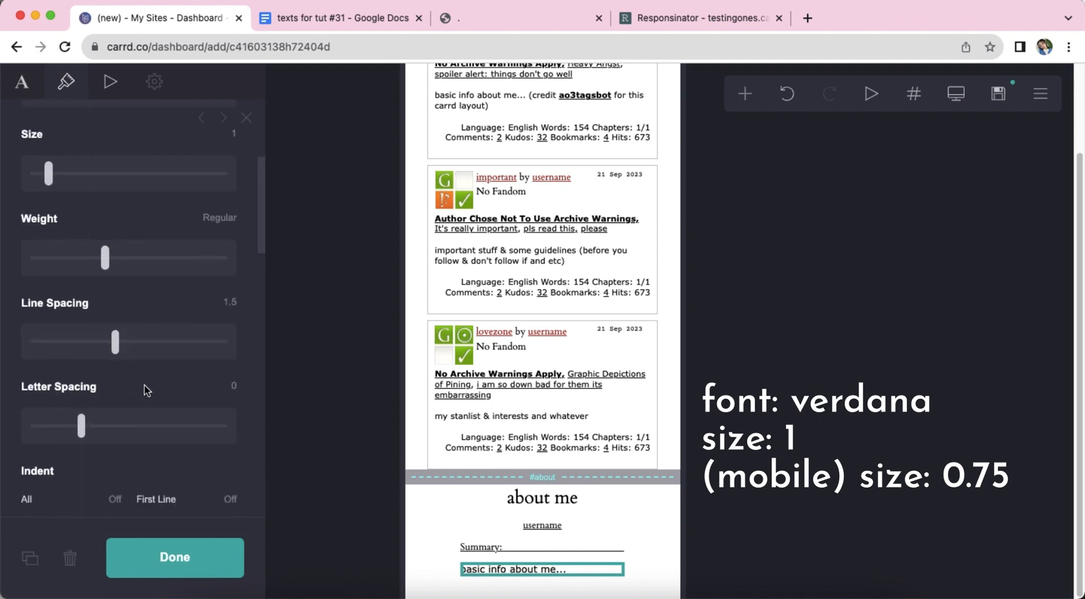
Step: Set the "basic info about me..." text's mobile size to 0.75
{"action": "scroll", "coordinate": [116, 443], "scroll_direction": "down", "scroll_amount": 10}
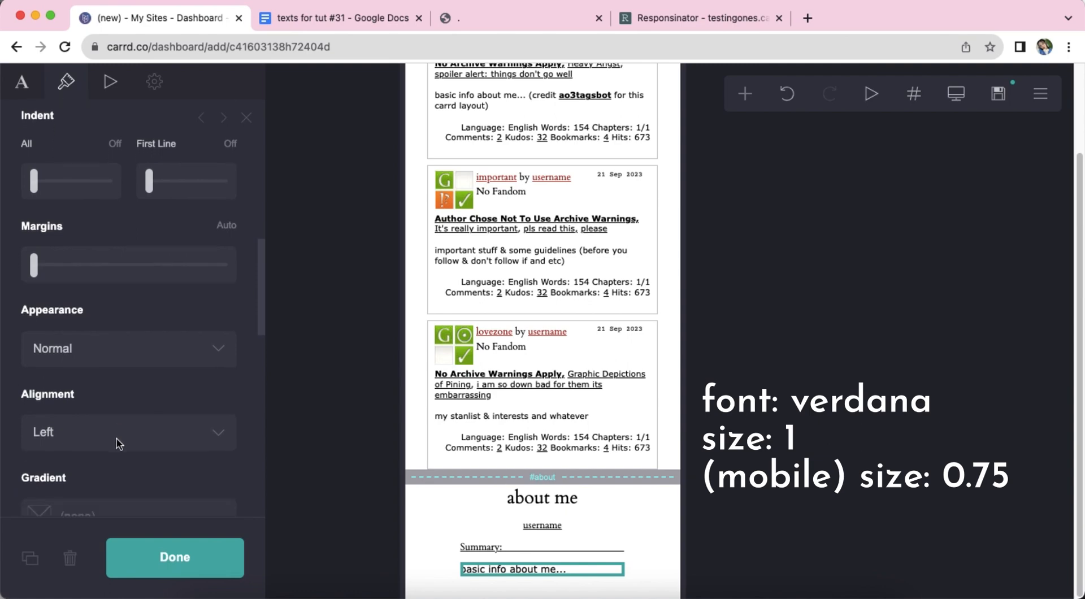
{"action": "left_click", "coordinate": [210, 287]}
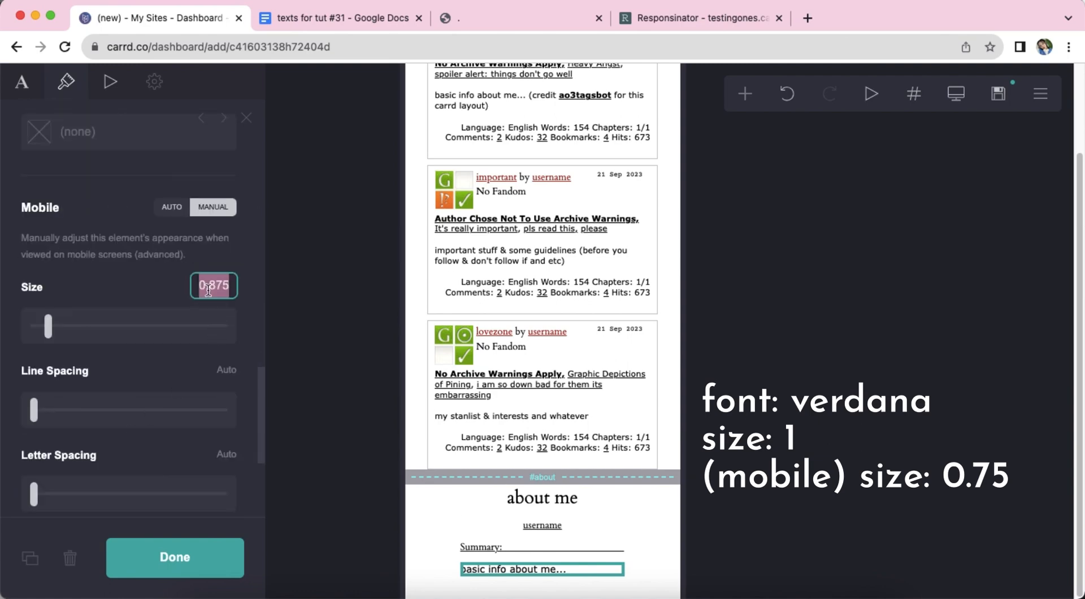
{"action": "type", "text": "0.75"}
{"action": "key", "text": "Return"}
{"action": "scroll", "coordinate": [133, 339], "scroll_direction": "down", "scroll_amount": 4}
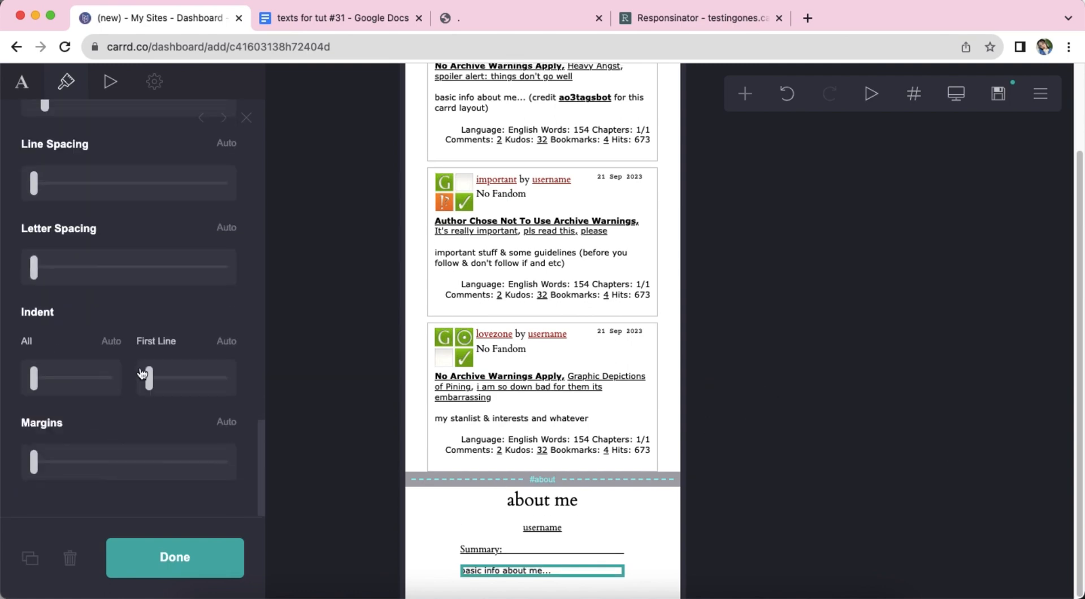
{"action": "left_click", "coordinate": [677, 544]}
{"action": "left_click", "coordinate": [800, 296]}
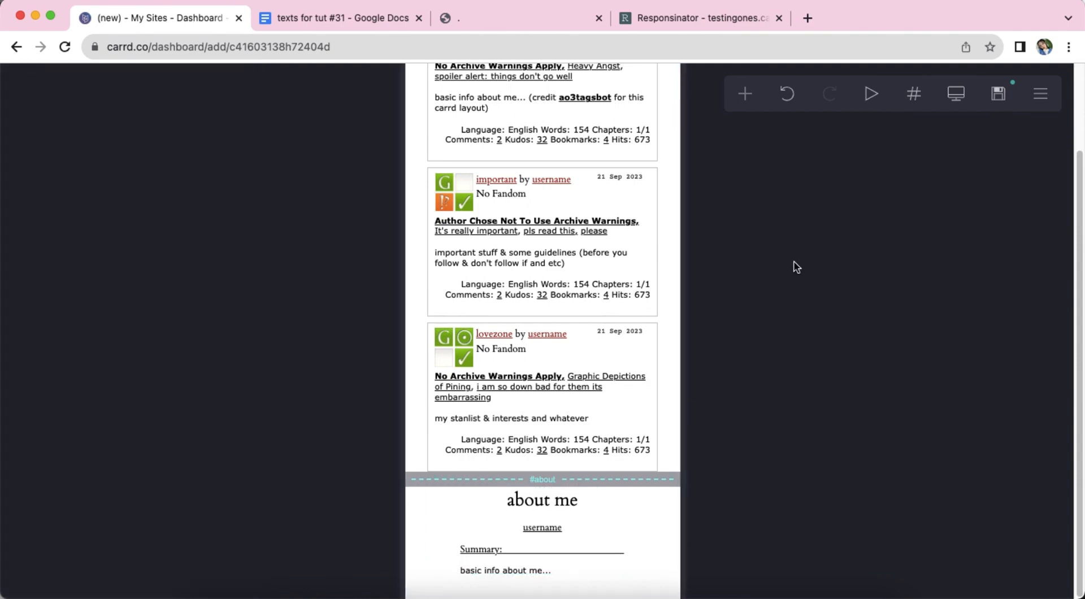
Step: Add a container below the "basic info about me..." text with a width of 39 and horizontal padding of 3
{"action": "left_click", "coordinate": [744, 93]}
{"action": "left_click", "coordinate": [572, 430]}
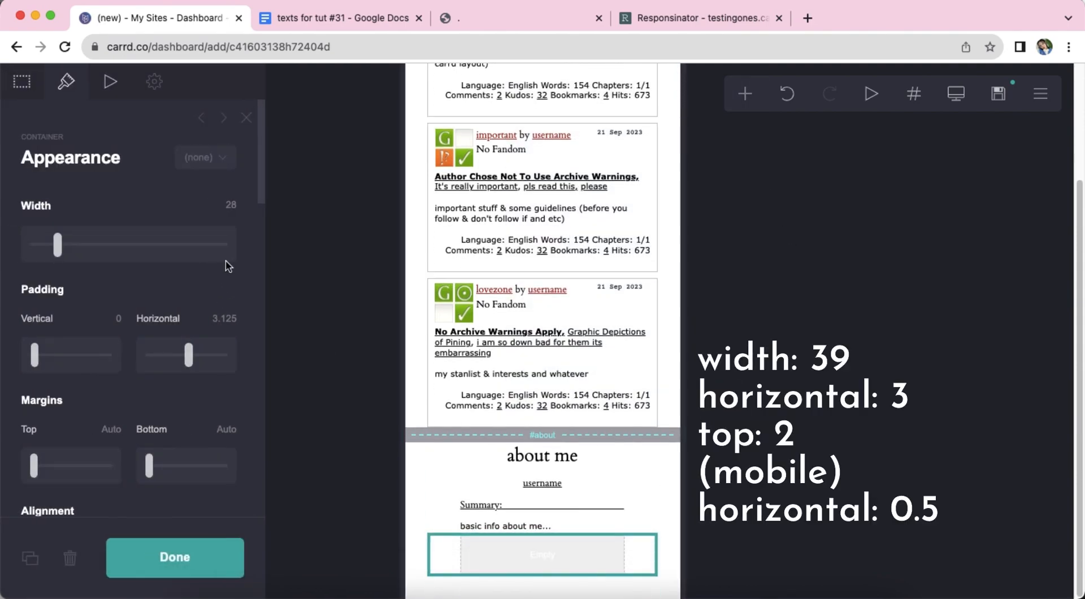
{"action": "type", "text": "9"}
{"action": "key", "text": "Return"}
{"action": "left_click", "coordinate": [224, 318]}
{"action": "type", "text": "3"}
{"action": "key", "text": "Return"}
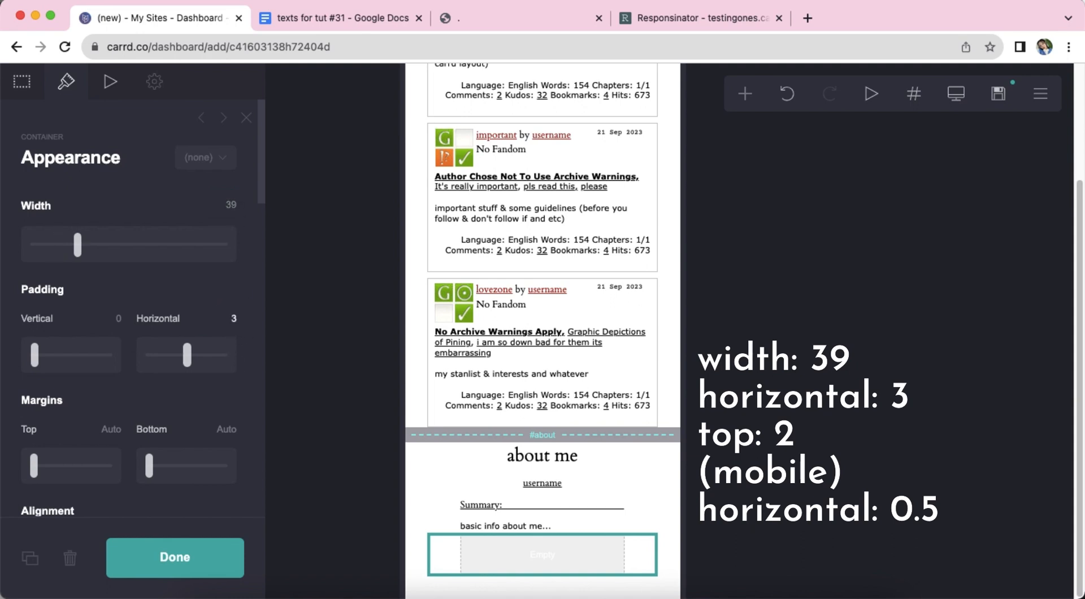
Step: Set the new container's top margin to 2
{"action": "scroll", "coordinate": [146, 339], "scroll_direction": "down", "scroll_amount": 3}
{"action": "left_click", "coordinate": [111, 314]}
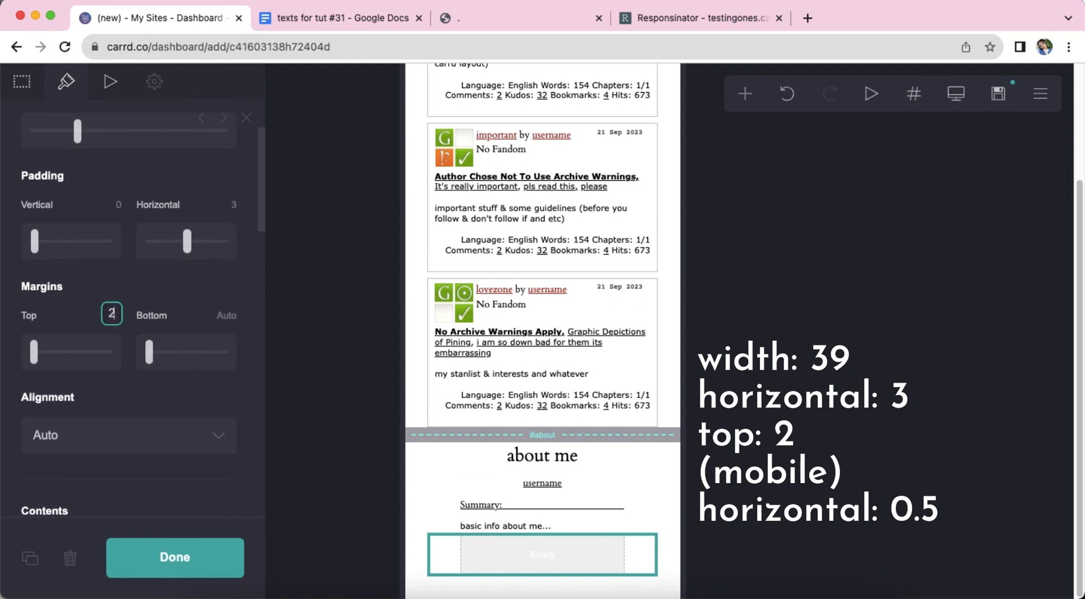
{"action": "key", "text": "Return"}
Step: Set the new container's mobile horizontal padding to 0.5
{"action": "scroll", "coordinate": [130, 329], "scroll_direction": "down", "scroll_amount": 10}
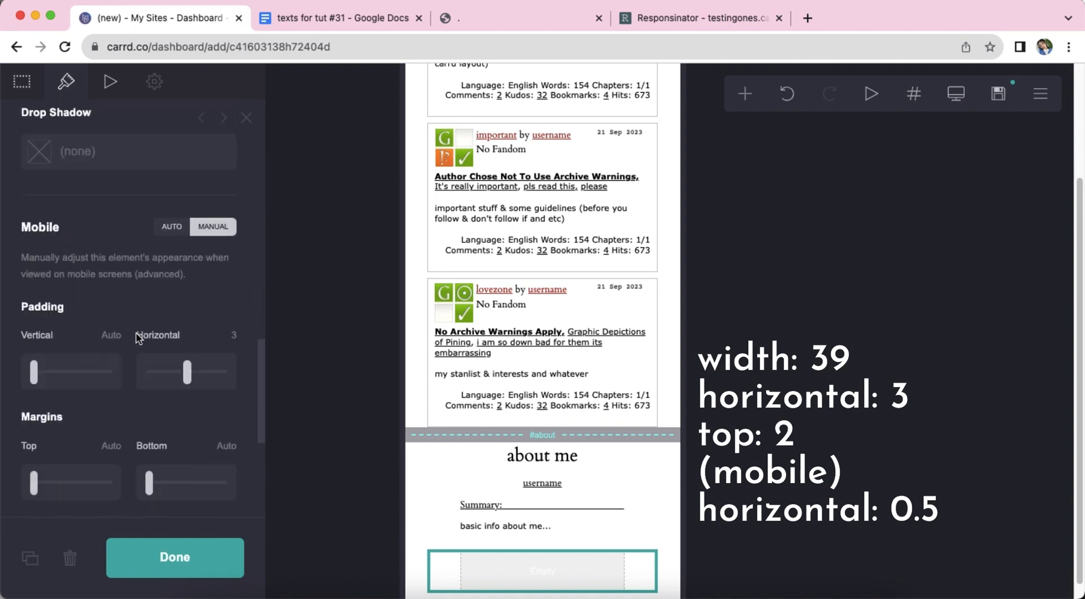
{"action": "key", "text": "Return"}
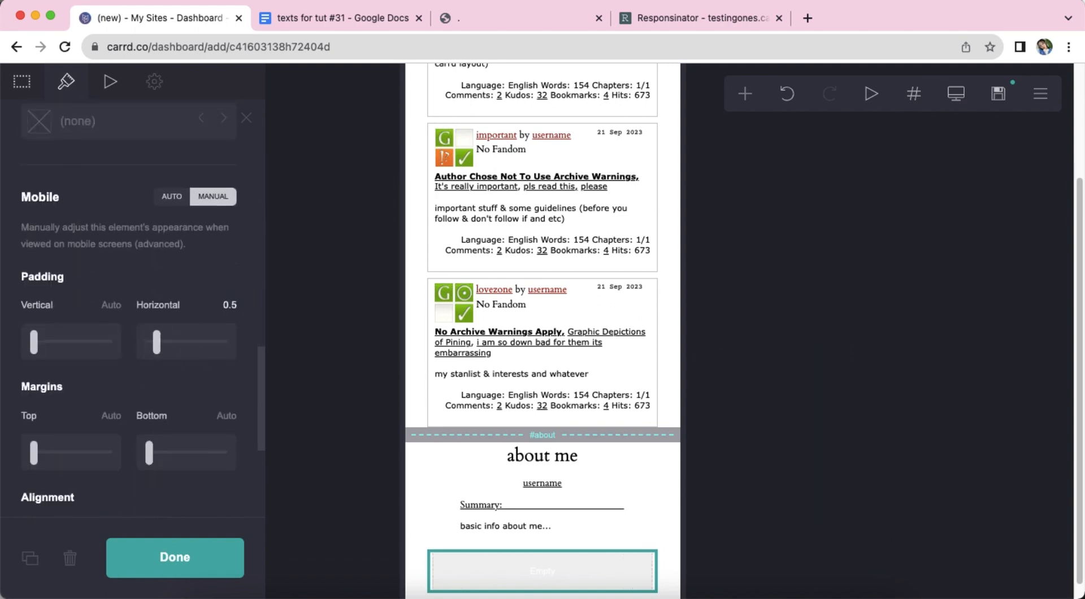
{"action": "left_click", "coordinate": [678, 554]}
{"action": "left_click", "coordinate": [787, 236]}
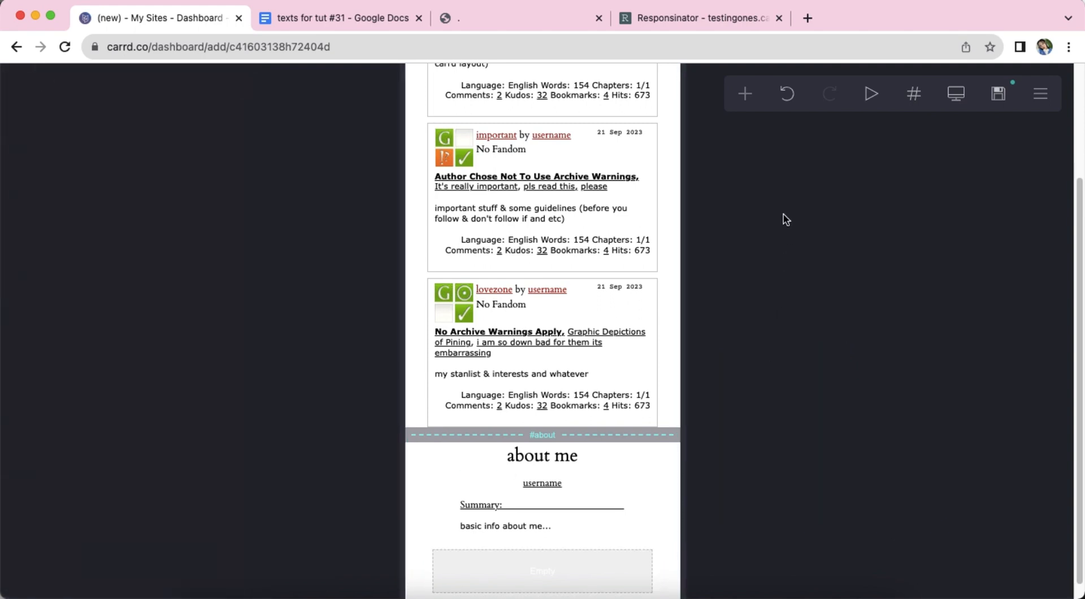
Step: Add a text element inside the empty about-section container, reading "name age race pronouns other info" followed by repeated "info" filler
{"action": "left_click", "coordinate": [745, 95]}
{"action": "left_click", "coordinate": [577, 150]}
{"action": "left_click_drag", "start_coordinate": [449, 571], "coordinate": [488, 535]}
{"action": "left_click", "coordinate": [30, 93]}
{"action": "left_click", "coordinate": [82, 199]}
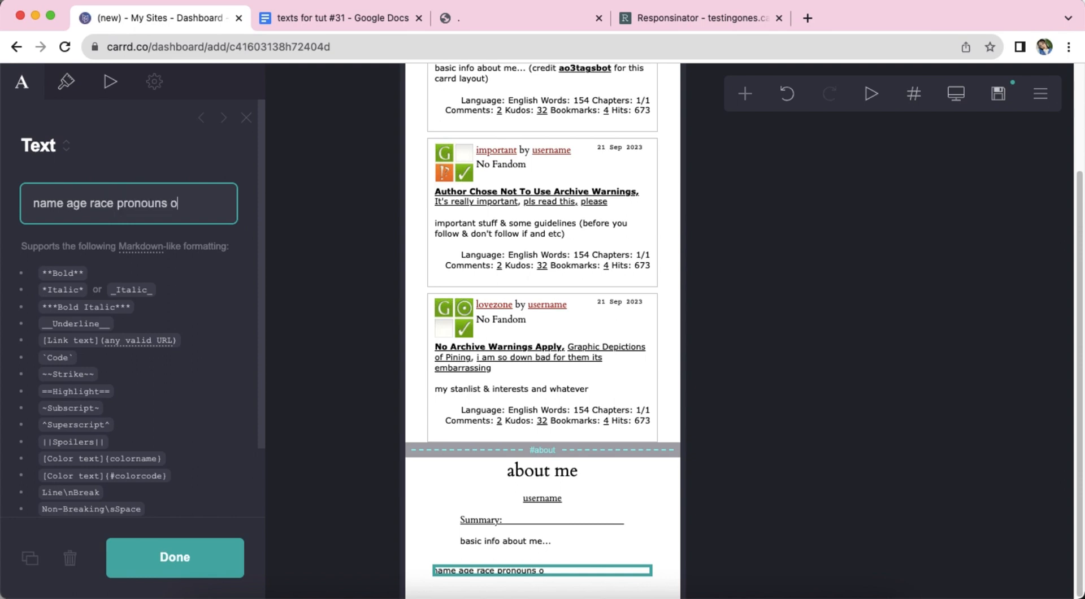
{"action": "type", "text": "info info info info info info info info info info info info info info info info info"}
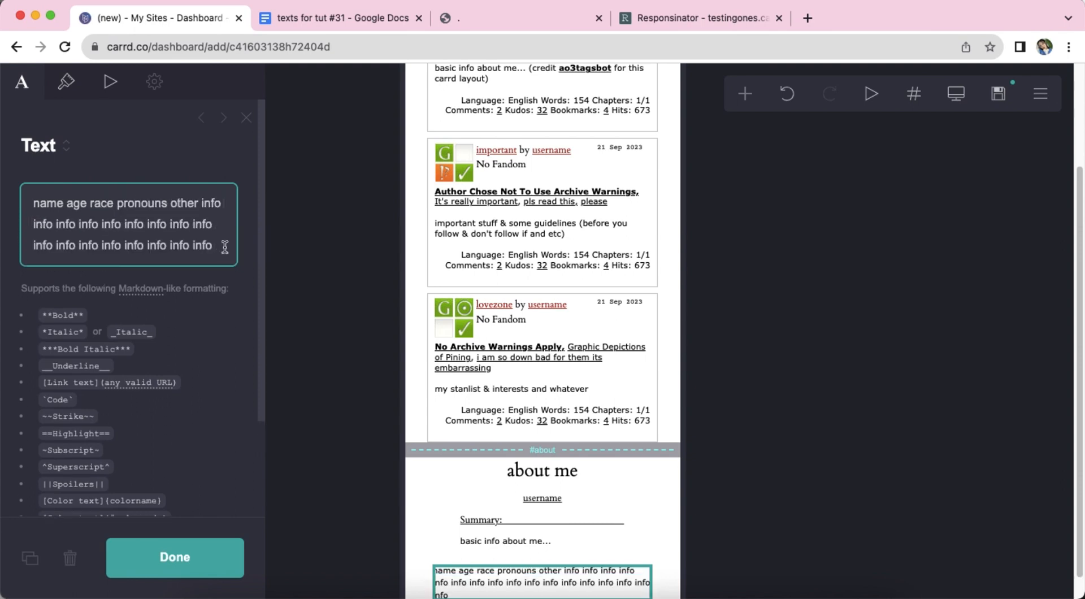
{"action": "key", "text": "BackSpace"}
Step: Add a second paragraph of repeated "info" filler to the text, ending partway through its sixth line
{"action": "key", "text": "Return"}
{"action": "key", "text": "Return"}
{"action": "type", "text": "x"}
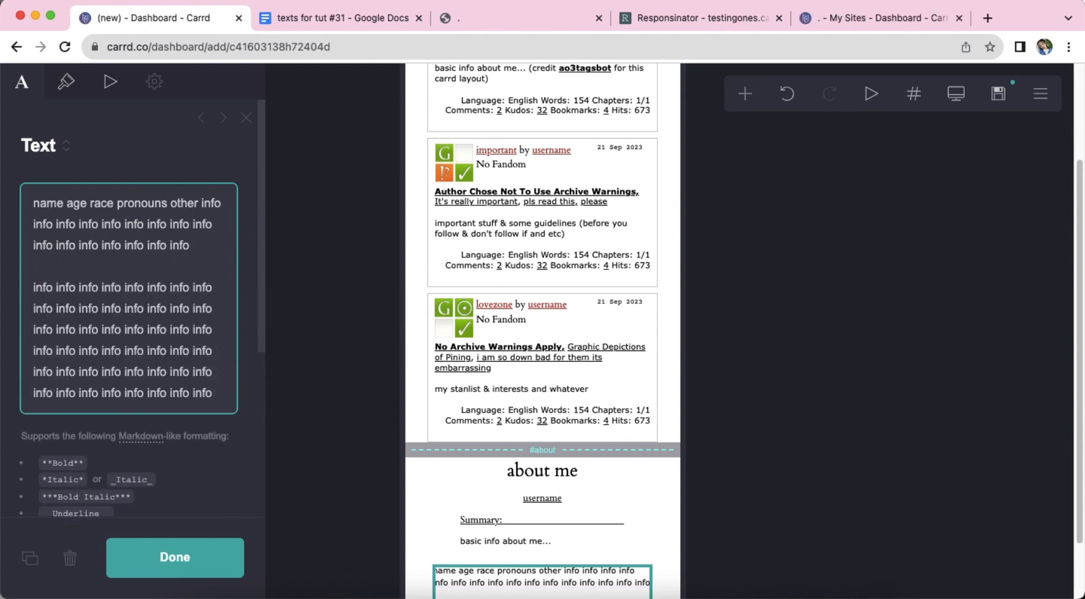
{"action": "left_click_drag", "start_coordinate": [147, 392], "coordinate": [221, 394]}
{"action": "key", "text": "BackSpace"}
Step: Add a shorter third paragraph of repeated "info" filler, about two lines long in the text editor
{"action": "scroll", "coordinate": [681, 519], "scroll_direction": "down", "scroll_amount": 2}
{"action": "key", "text": "Return"}
{"action": "key", "text": "Return"}
{"action": "type", "text": "v"}
{"action": "key", "text": "BackSpace"}
{"action": "key", "text": "super+v"}
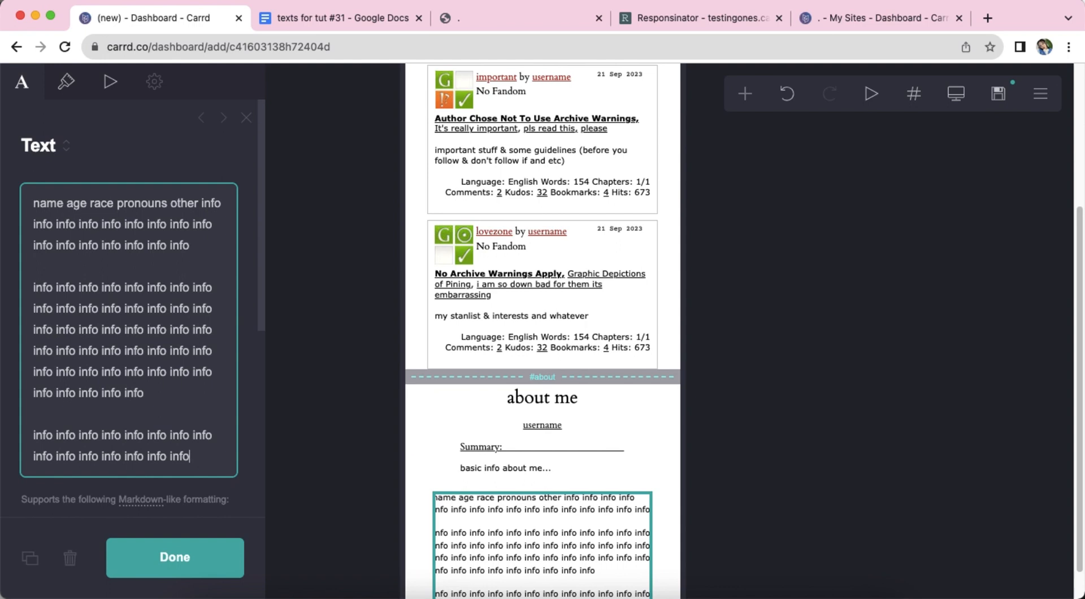
Step: Add a fourth paragraph of repeated "info" filler, about four lines long, trimming the extra words at its end
{"action": "key", "text": "Return"}
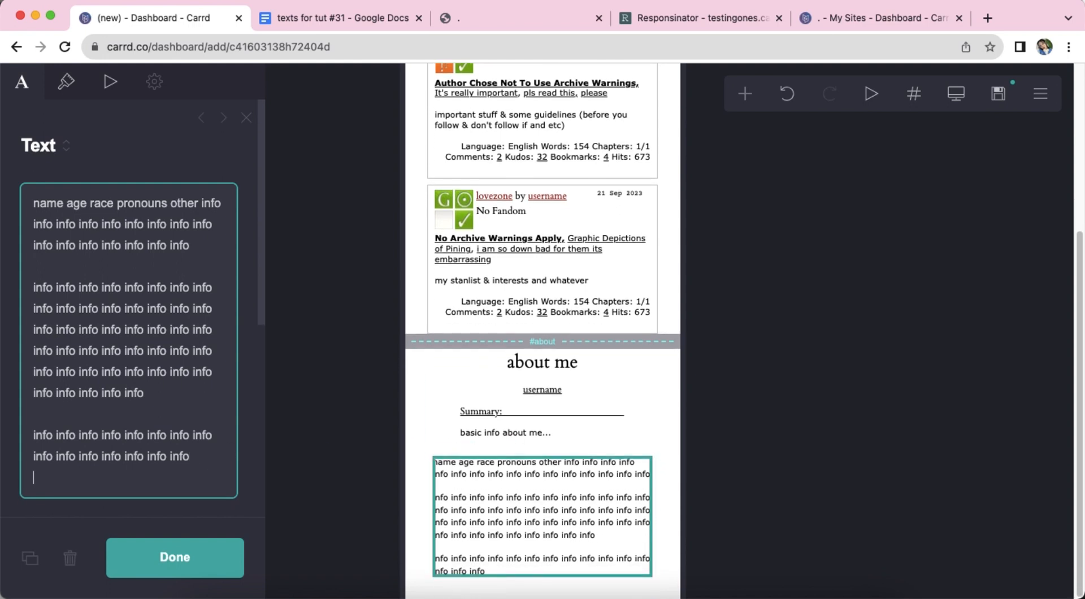
{"action": "key", "text": "super+v"}
{"action": "key", "text": "super+v"}
{"action": "key", "text": "super+v"}
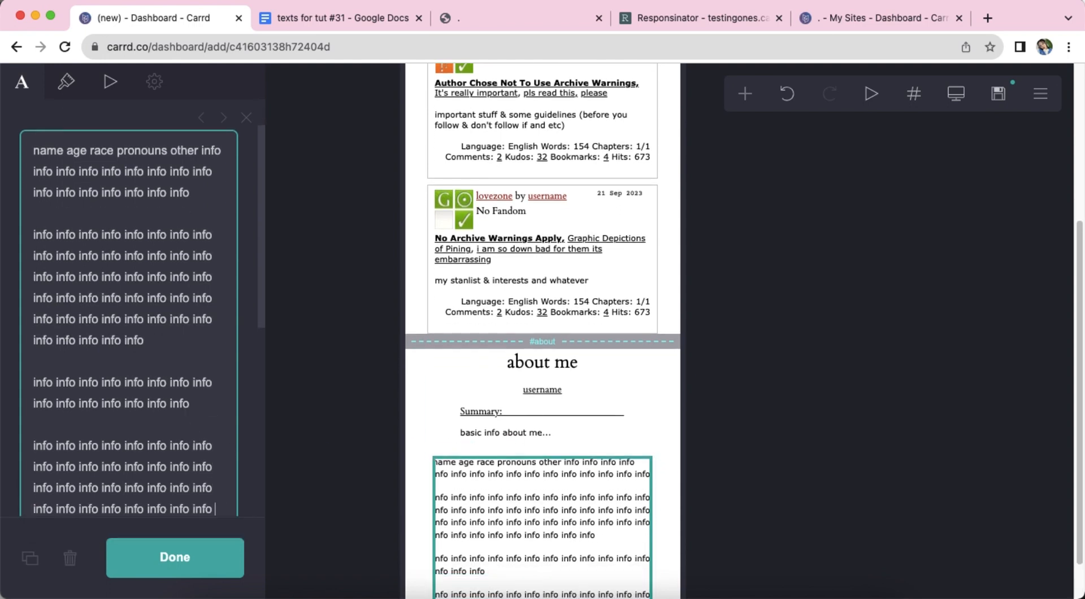
{"action": "scroll", "coordinate": [197, 439], "scroll_direction": "down", "scroll_amount": 1}
{"action": "left_click_drag", "start_coordinate": [146, 483], "coordinate": [217, 483]}
{"action": "key", "text": "BackSpace"}
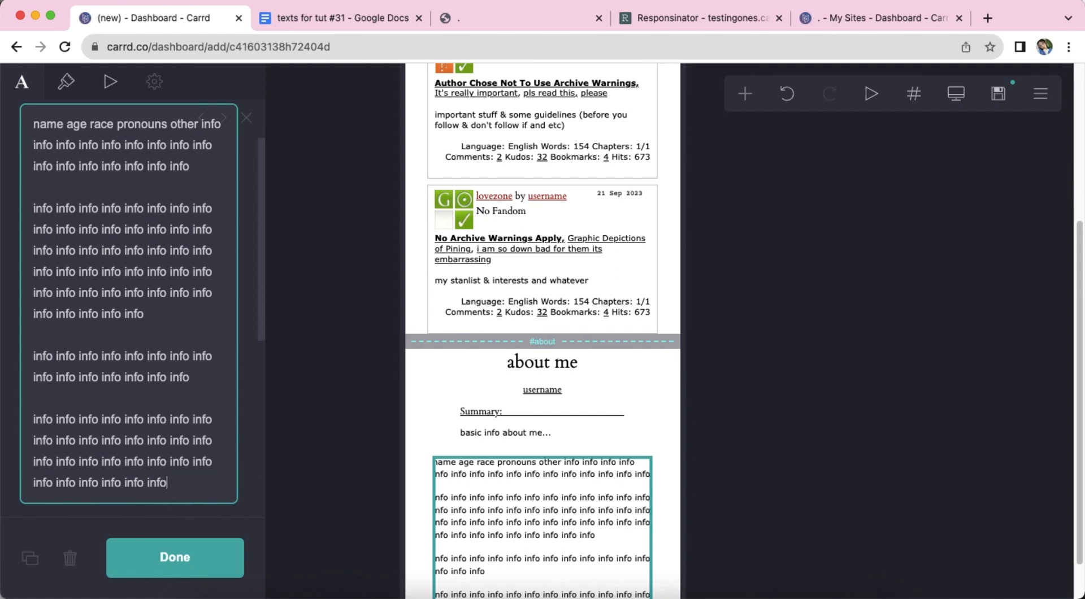
Step: Add a fifth paragraph of repeated "info" filler, trim its last line to five words and close the text settings
{"action": "key", "text": "Return"}
{"action": "key", "text": "Return"}
{"action": "type", "text": "info info info info info info info info info info info info info info info info info info info info info info info info info info info info info info info info info info info info info info info info info info info info info info info info"}
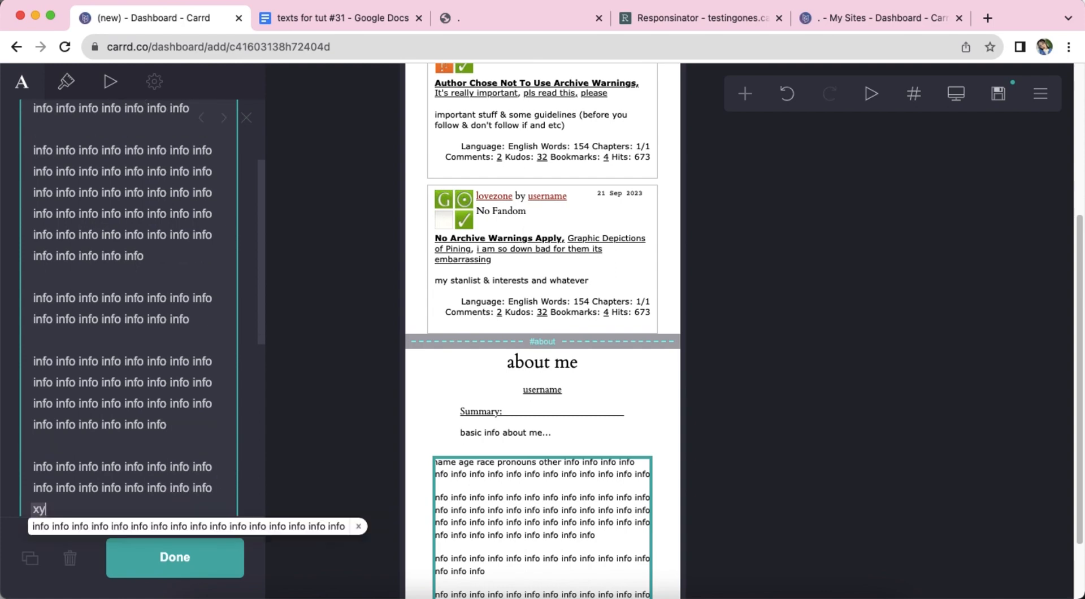
{"action": "scroll", "coordinate": [98, 439], "scroll_direction": "down", "scroll_amount": 1}
{"action": "scroll", "coordinate": [98, 439], "scroll_direction": "down", "scroll_amount": 2}
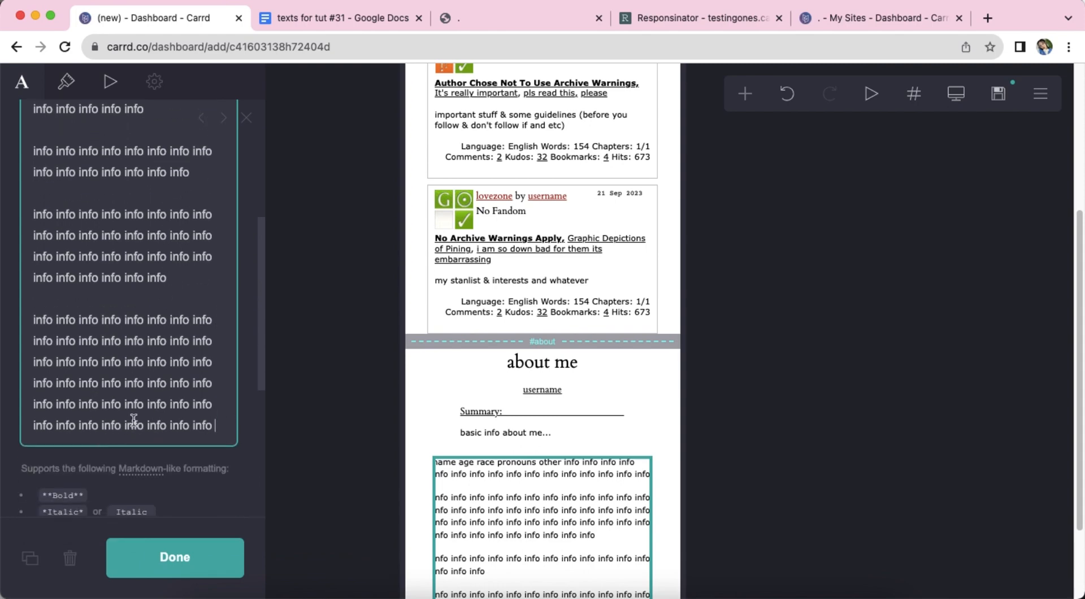
{"action": "left_click_drag", "start_coordinate": [146, 422], "coordinate": [215, 425]}
{"action": "key", "text": "BackSpace"}
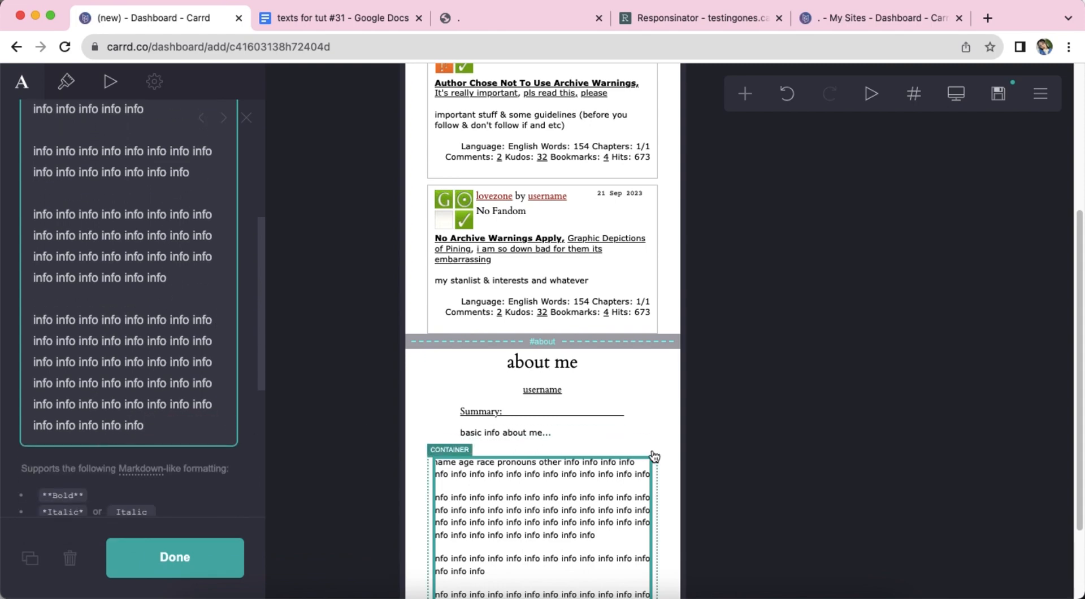
{"action": "scroll", "coordinate": [685, 474], "scroll_direction": "down", "scroll_amount": 3}
{"action": "left_click", "coordinate": [671, 470]}
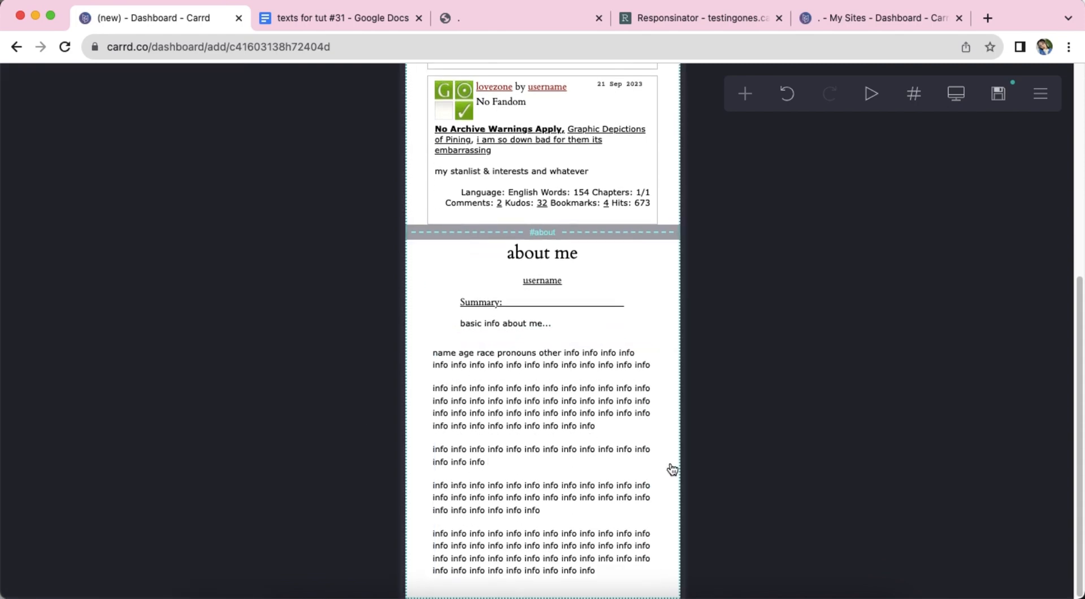
Step: Set the about section's filler text to a paragraph spacing of 0.75
{"action": "left_click", "coordinate": [560, 472]}
{"action": "left_click", "coordinate": [65, 83]}
{"action": "scroll", "coordinate": [187, 390], "scroll_direction": "down", "scroll_amount": 6}
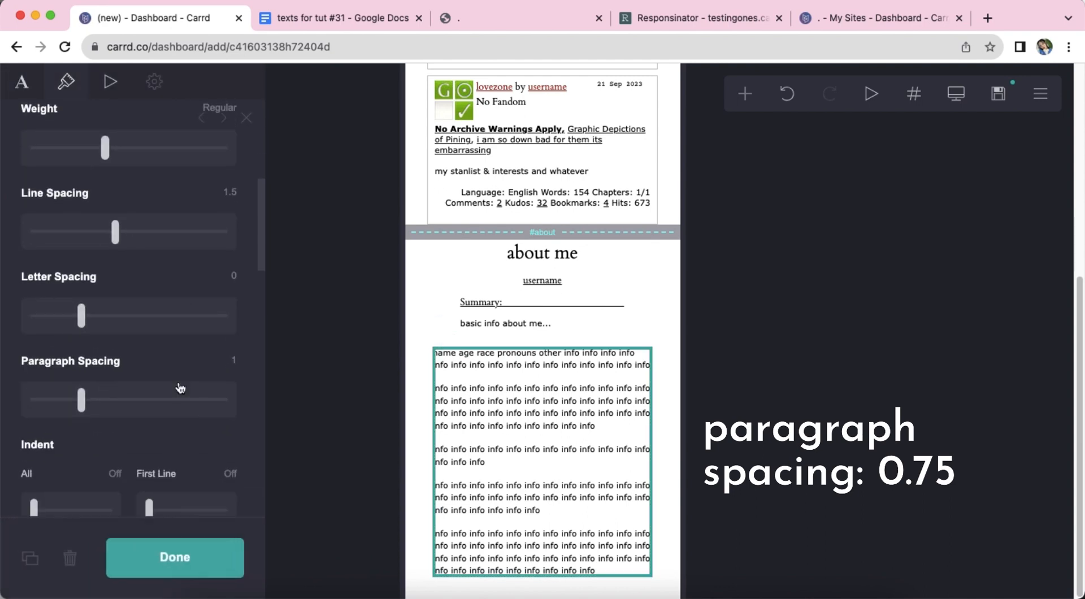
{"action": "left_click", "coordinate": [204, 335]}
{"action": "type", "text": ".75"}
{"action": "key", "text": "Return"}
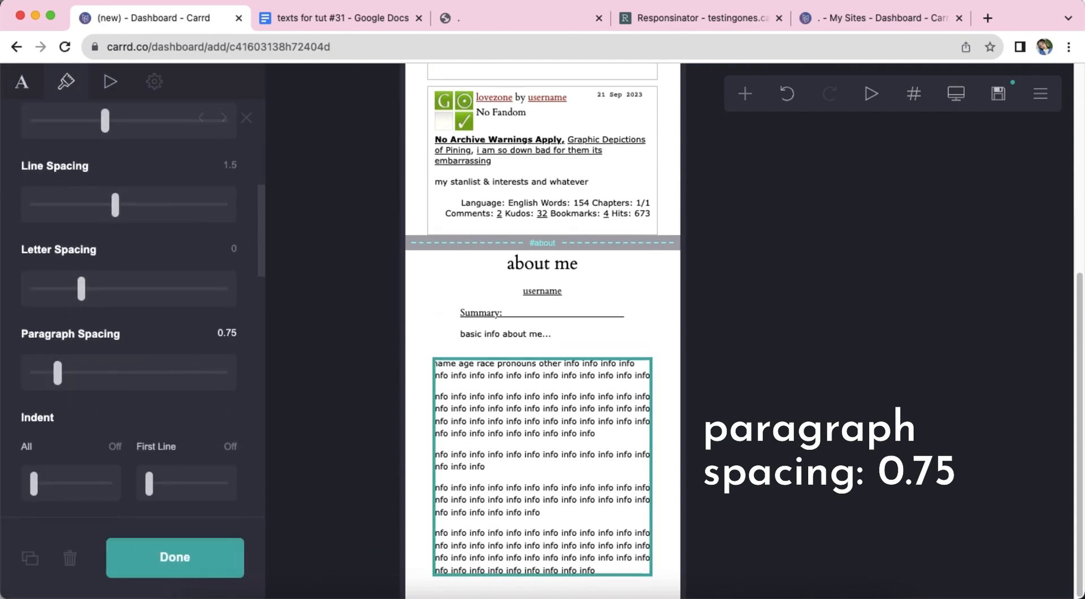
{"action": "scroll", "coordinate": [113, 389], "scroll_direction": "down", "scroll_amount": 5}
{"action": "scroll", "coordinate": [130, 389], "scroll_direction": "down", "scroll_amount": 3}
{"action": "scroll", "coordinate": [142, 388], "scroll_direction": "up", "scroll_amount": 10}
{"action": "scroll", "coordinate": [144, 390], "scroll_direction": "down", "scroll_amount": 6}
{"action": "scroll", "coordinate": [145, 389], "scroll_direction": "up", "scroll_amount": 5}
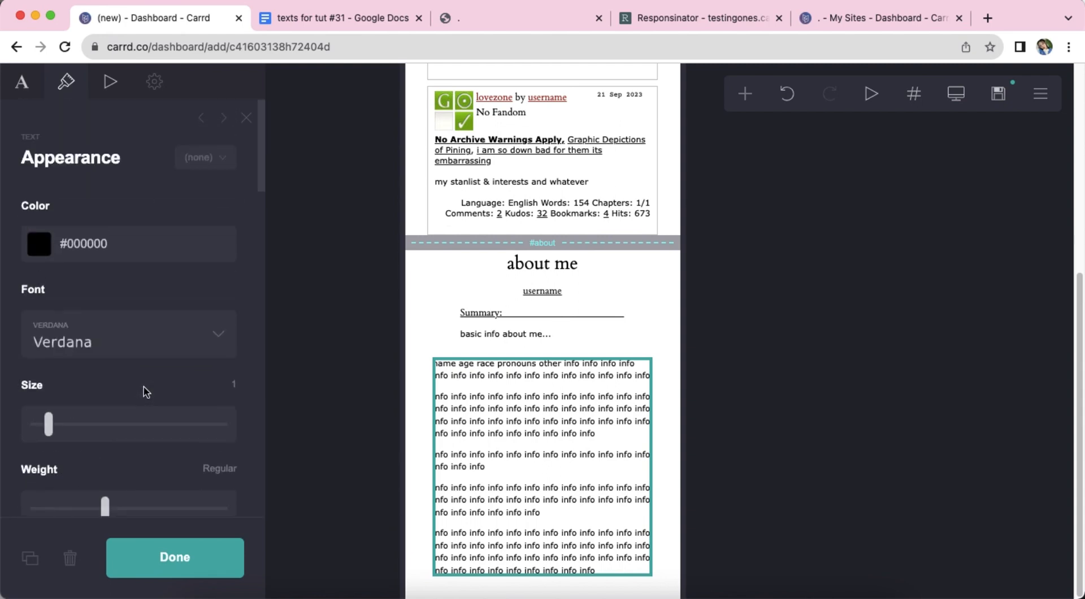
{"action": "left_click", "coordinate": [664, 458]}
Step: Add a section break named "important" below the about section's filler text
{"action": "left_click", "coordinate": [747, 196]}
{"action": "left_click", "coordinate": [742, 108]}
{"action": "left_click", "coordinate": [691, 433]}
{"action": "double_click", "coordinate": [161, 436]}
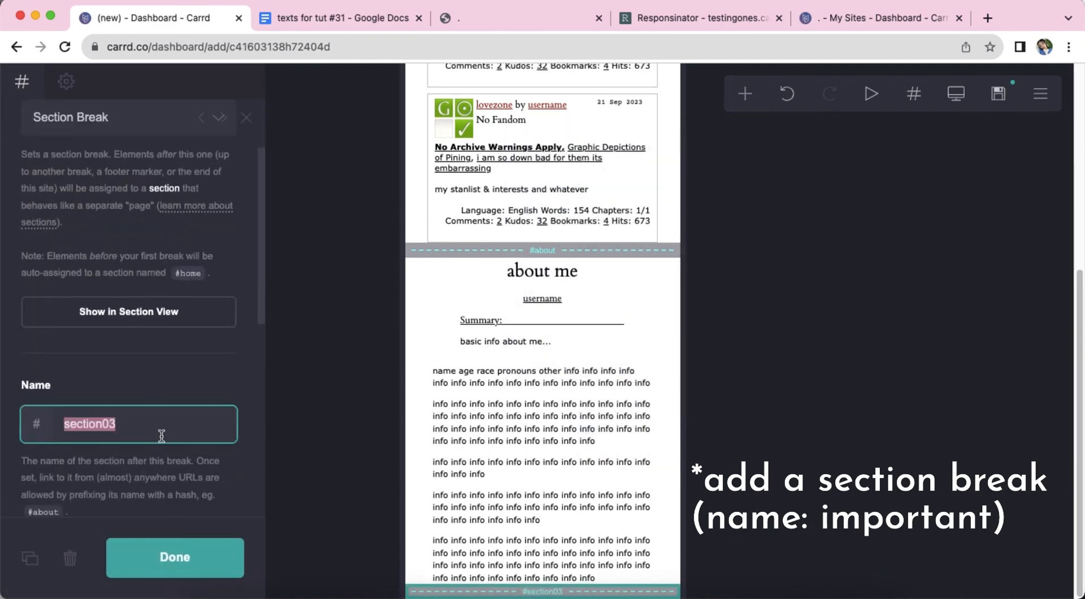
{"action": "type", "text": "important"}
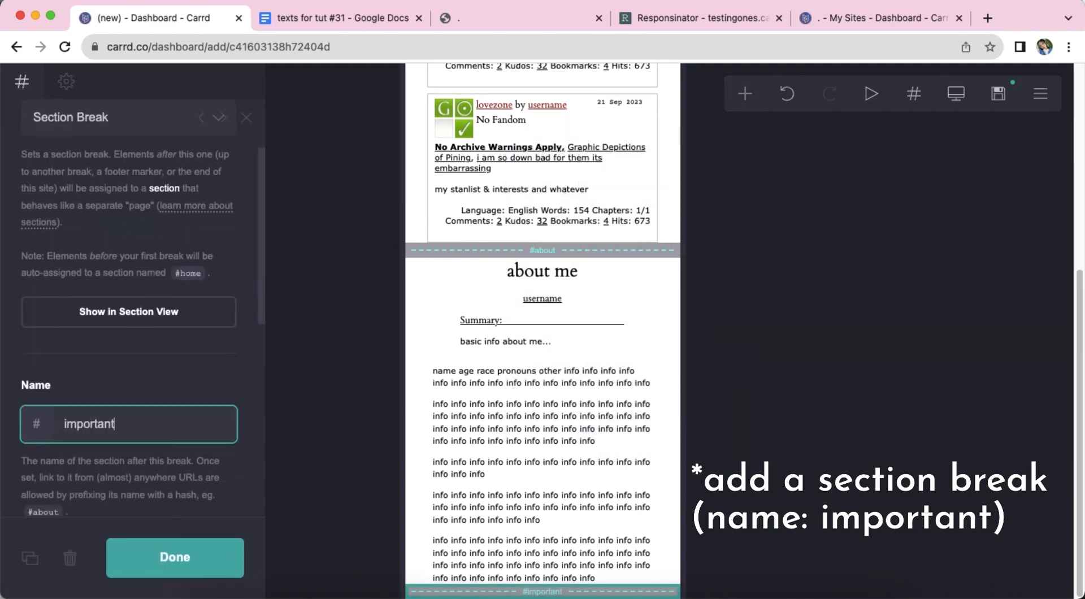
{"action": "double_click", "coordinate": [107, 424]}
{"action": "left_click", "coordinate": [122, 391]}
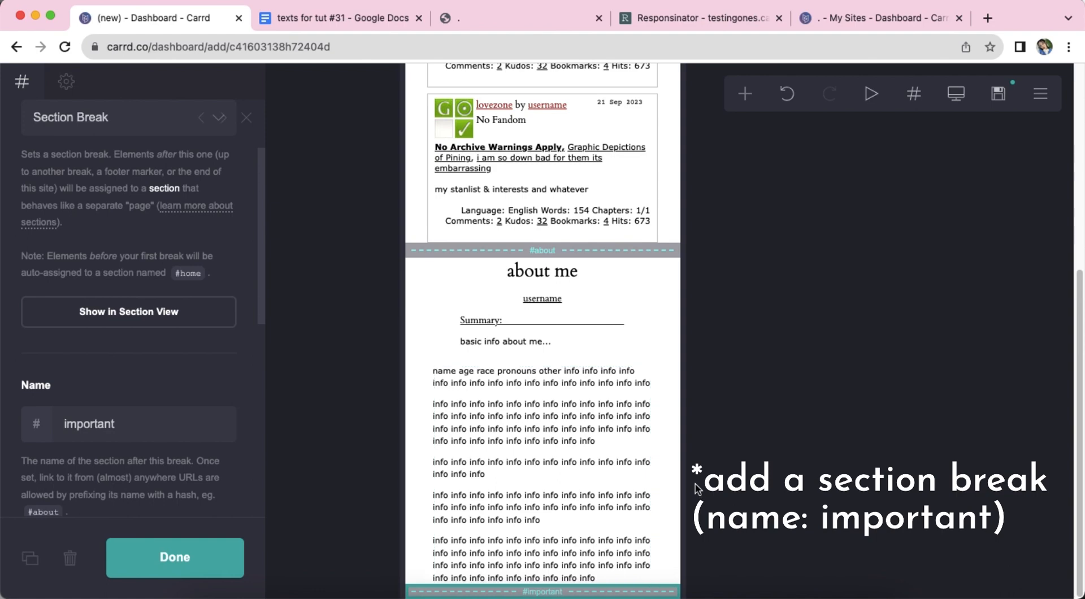
{"action": "left_click", "coordinate": [667, 471]}
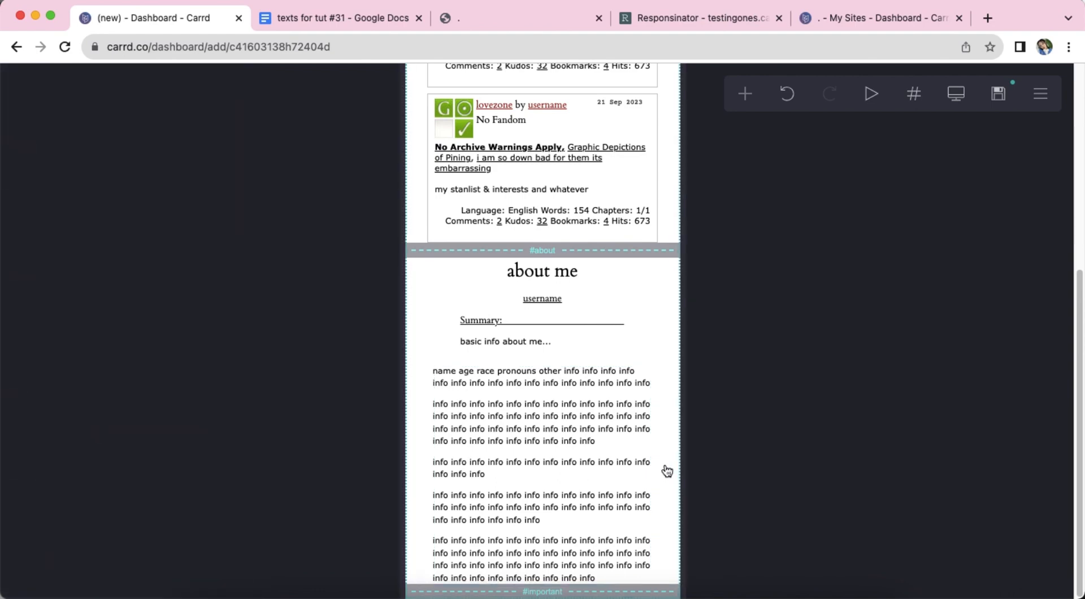
Step: Duplicate the container with the "about me" heading and summary, and move the copy below the #important section break
{"action": "left_click", "coordinate": [643, 304]}
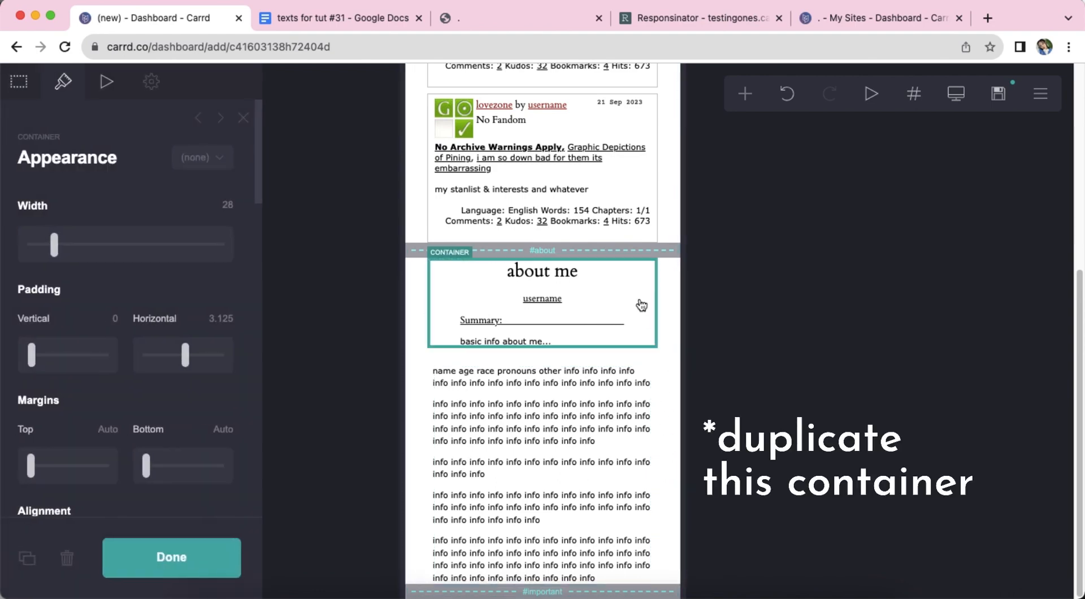
{"action": "left_click", "coordinate": [29, 557]}
{"action": "left_click_drag", "start_coordinate": [645, 333], "coordinate": [594, 596]}
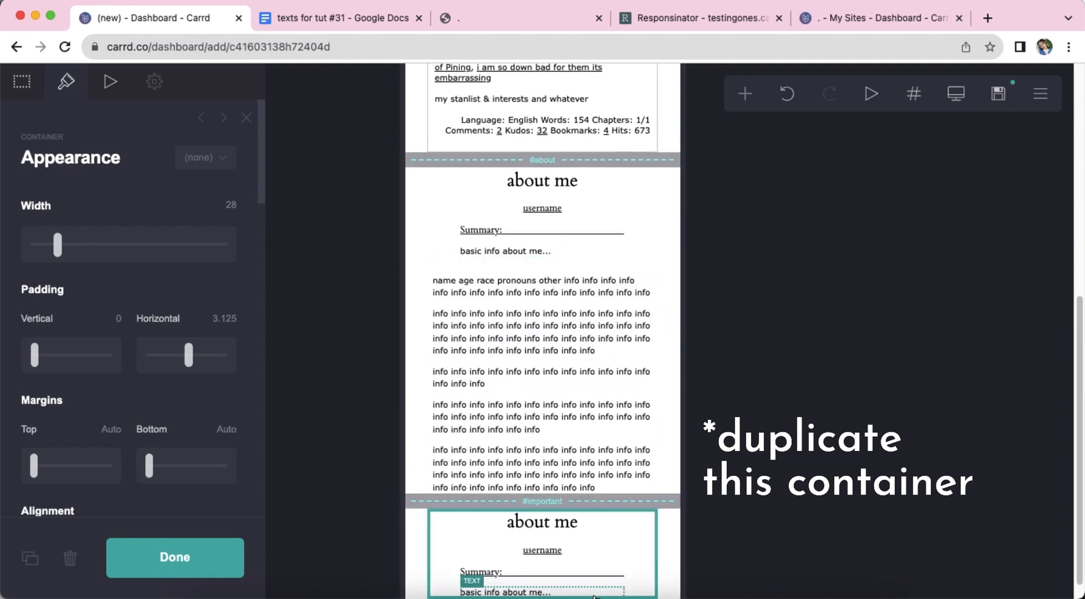
{"action": "left_click", "coordinate": [671, 547]}
Step: Change the copied "about me" heading in the #important section to "important"
{"action": "left_click", "coordinate": [502, 523]}
{"action": "left_click", "coordinate": [21, 81]}
{"action": "key", "text": "super+a"}
{"action": "type", "text": "important"}
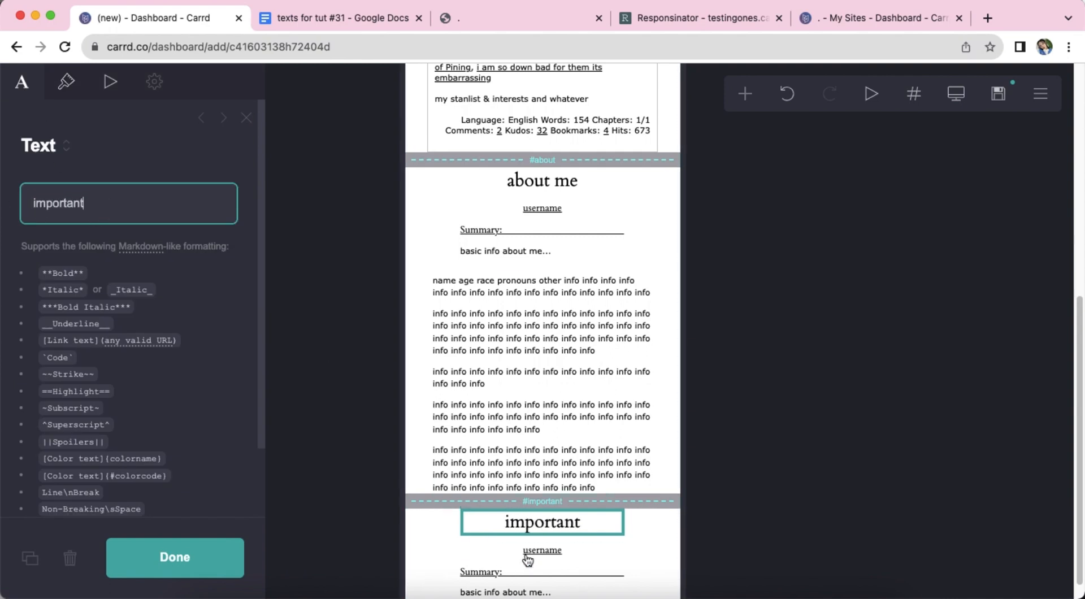
Step: Open the copied summary text, then copy "important stuff & some guidelines (before you follow & don't follow if and etc)" from the Google Docs text document
{"action": "scroll", "coordinate": [508, 565], "scroll_direction": "down", "scroll_amount": 1}
{"action": "left_click", "coordinate": [581, 570]}
{"action": "left_click", "coordinate": [395, 17]}
{"action": "scroll", "coordinate": [474, 334], "scroll_direction": "up", "scroll_amount": 10}
{"action": "scroll", "coordinate": [474, 334], "scroll_direction": "up", "scroll_amount": 1}
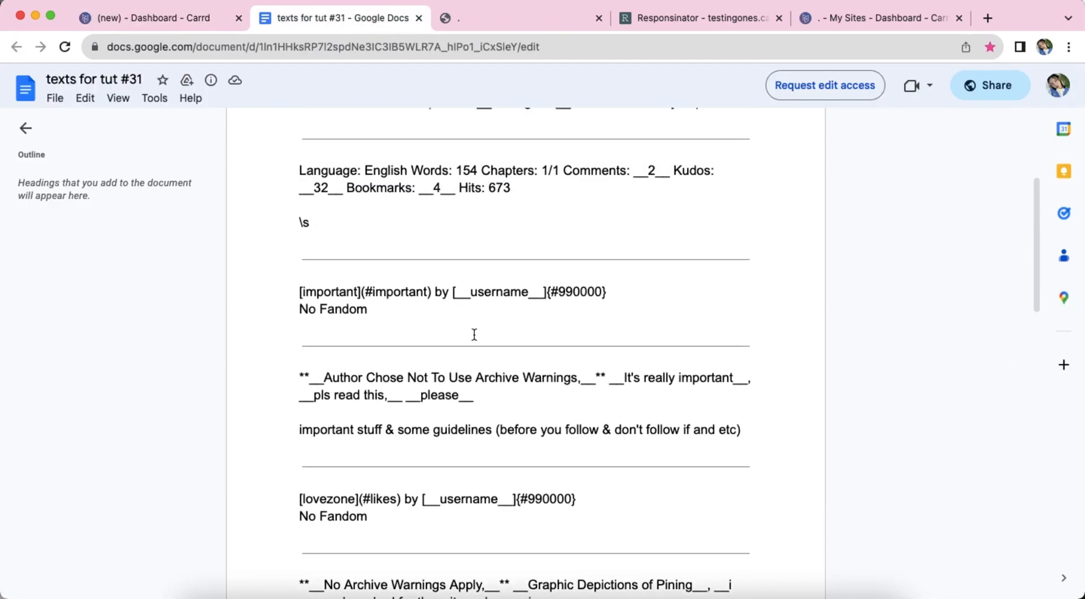
{"action": "left_click_drag", "start_coordinate": [307, 435], "coordinate": [747, 429]}
{"action": "right_click", "coordinate": [701, 431]}
{"action": "left_click", "coordinate": [729, 444]}
Step: Back in Carrd, replace the #important section's "basic info about me..." text with the copied guidelines line
{"action": "left_click", "coordinate": [152, 18]}
{"action": "triple_click", "coordinate": [162, 203]}
{"action": "right_click", "coordinate": [100, 206]}
{"action": "left_click", "coordinate": [181, 340]}
{"action": "left_click", "coordinate": [658, 545]}
{"action": "scroll", "coordinate": [663, 535], "scroll_direction": "down", "scroll_amount": 1}
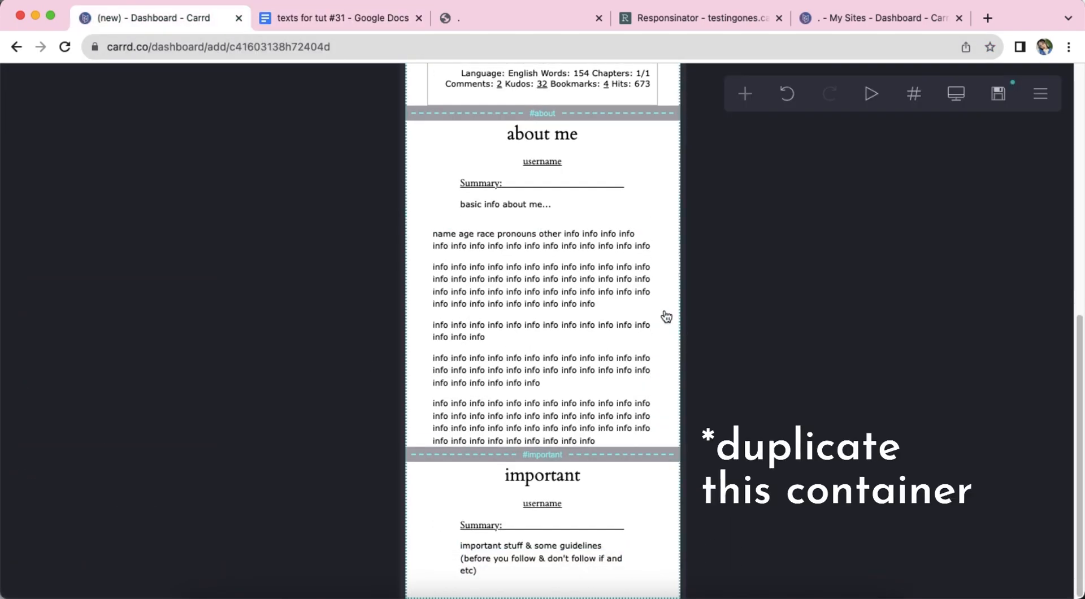
Step: Duplicate the about section's filler text container and move the copy below the summary in the #important section
{"action": "left_click", "coordinate": [656, 310]}
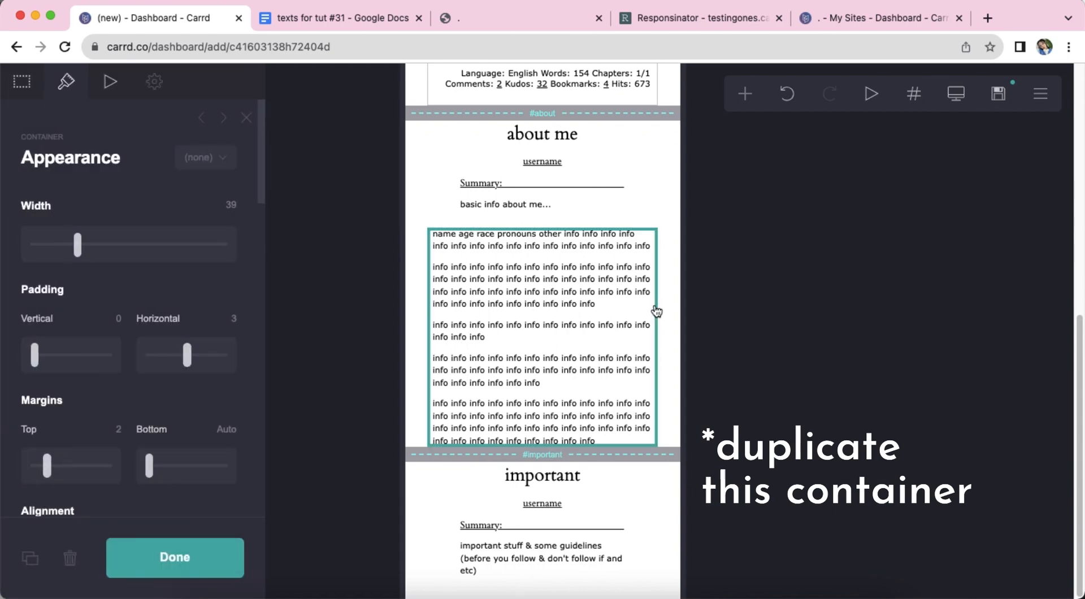
{"action": "left_click", "coordinate": [31, 555]}
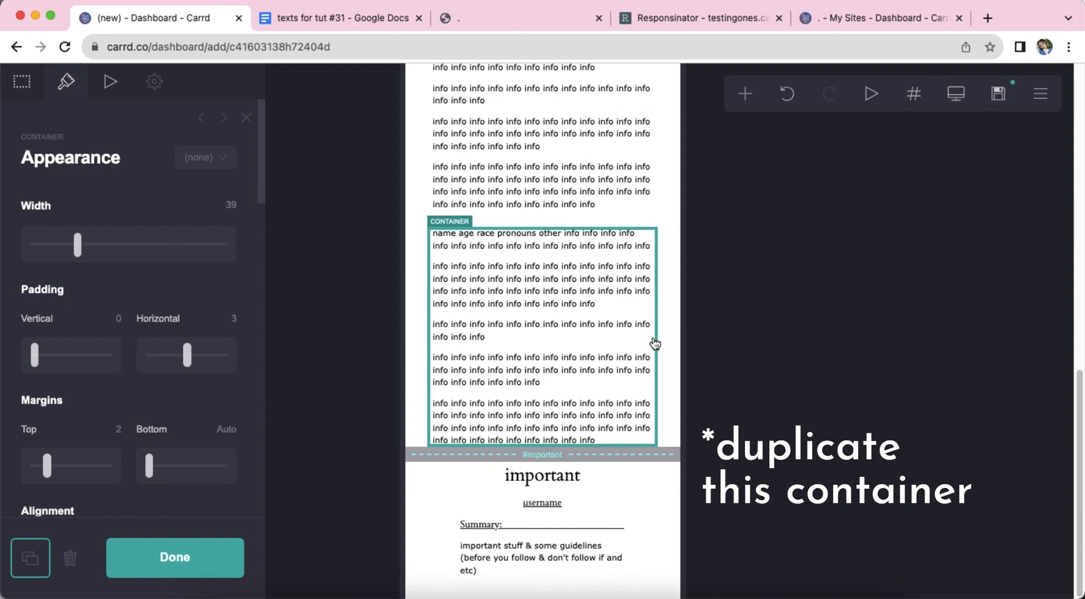
{"action": "left_click_drag", "start_coordinate": [656, 344], "coordinate": [594, 570]}
{"action": "left_click", "coordinate": [663, 523]}
Step: Replace the first paragraph of the copied filler text with a bold "before you follow:" label
{"action": "left_click", "coordinate": [556, 454]}
{"action": "left_click", "coordinate": [49, 211]}
{"action": "left_click_drag", "start_coordinate": [30, 197], "coordinate": [184, 238]}
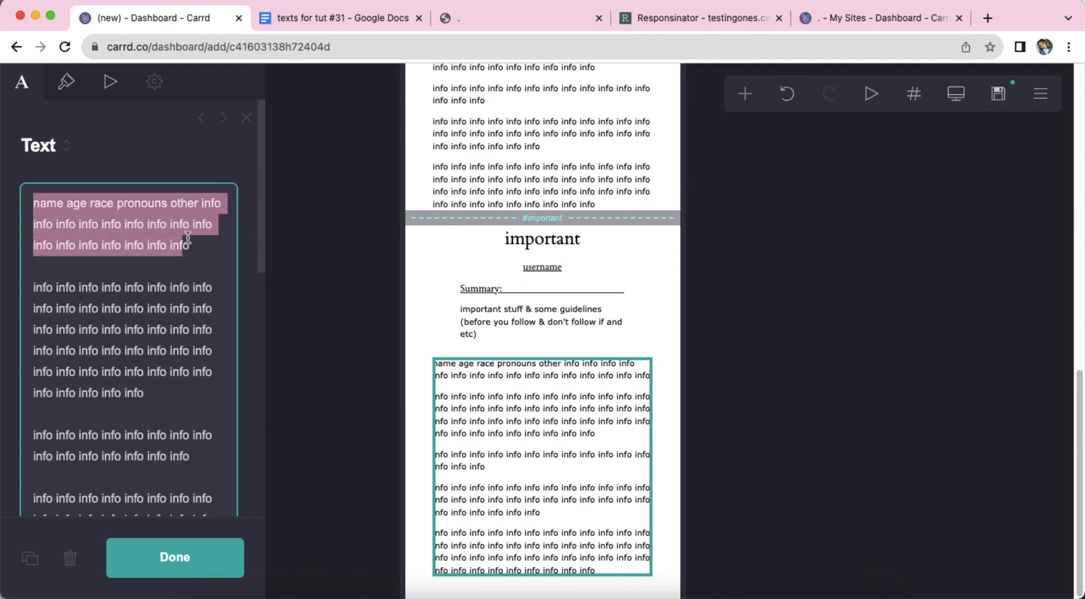
{"action": "type", "text": "**before you follow:**"}
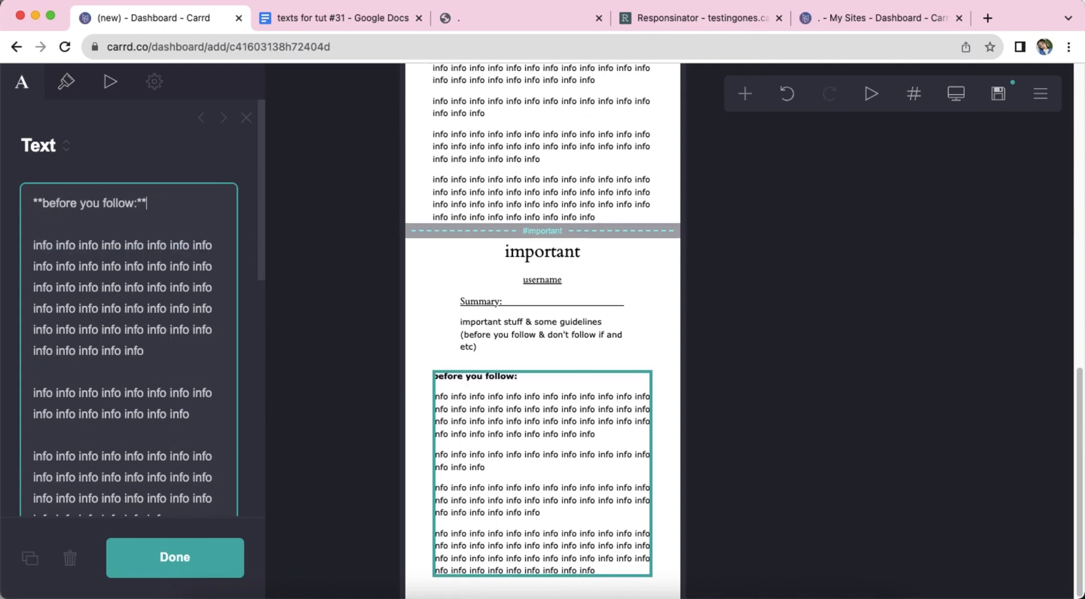
Step: Fill in the "before you follow:" paragraph with repeated "info" filler after its bold label
{"action": "key", "text": "Delete"}
{"action": "key", "text": "Delete"}
{"action": "key", "text": "Down"}
{"action": "key", "text": "Down"}
{"action": "key", "text": "Down"}
{"action": "key", "text": "Down"}
{"action": "key", "text": "Down"}
{"action": "key", "text": "Down"}
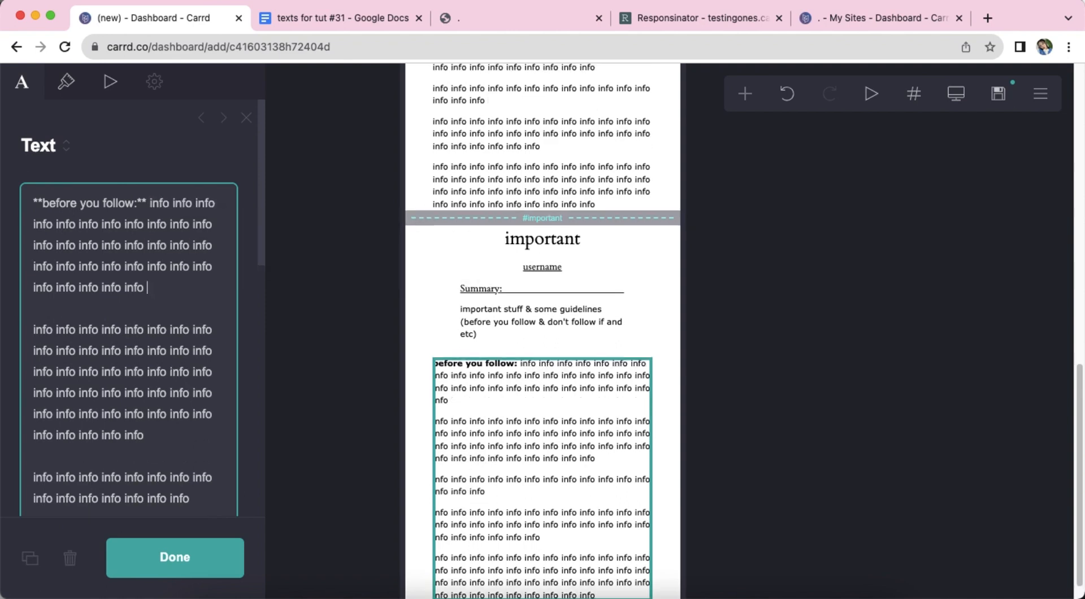
Step: Replace the second paragraph with bold "don't follow if:" followed by "if you fit these criteria" and repeated "info" filler
{"action": "scroll", "coordinate": [136, 283], "scroll_direction": "down", "scroll_amount": 1}
{"action": "left_click_drag", "start_coordinate": [34, 346], "coordinate": [183, 455]}
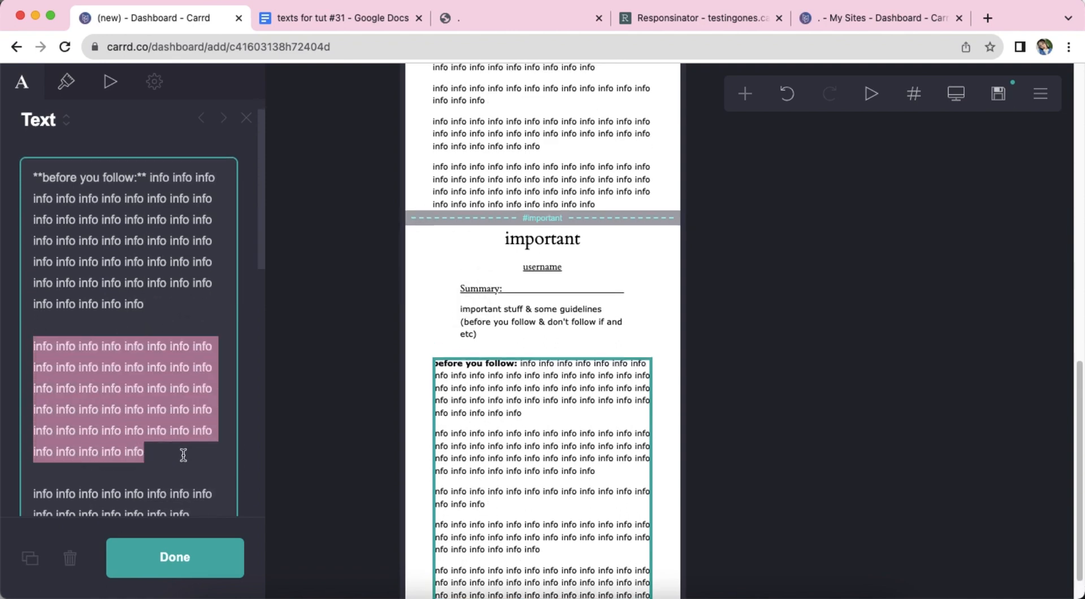
{"action": "type", "text": "** if you fit these cri"}
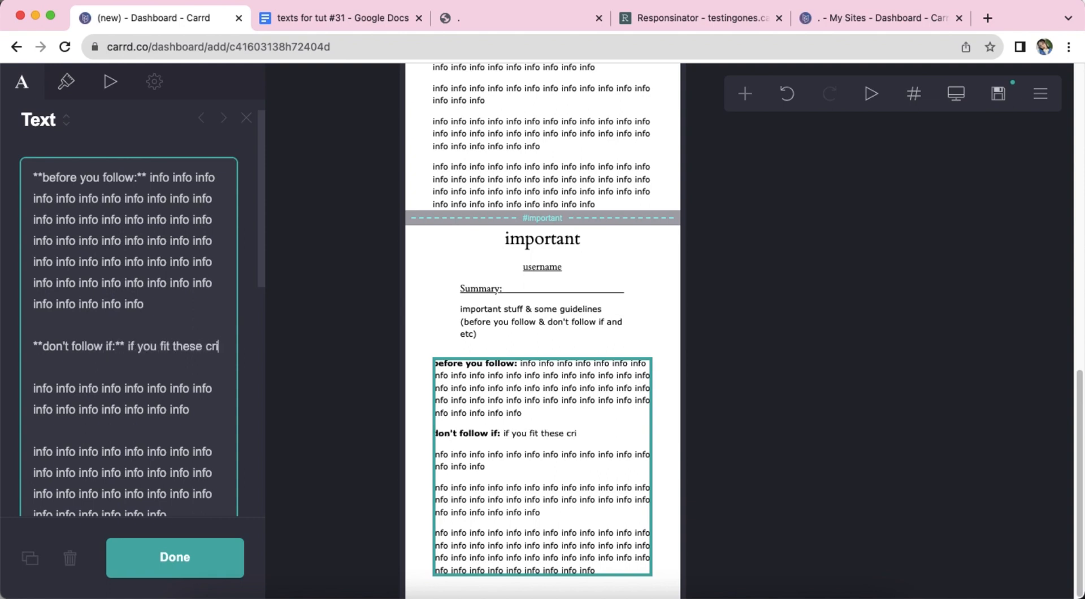
{"action": "type", "text": "teria info info info info info info info info info info info info info info info info info info info info info info info info info info info info x"}
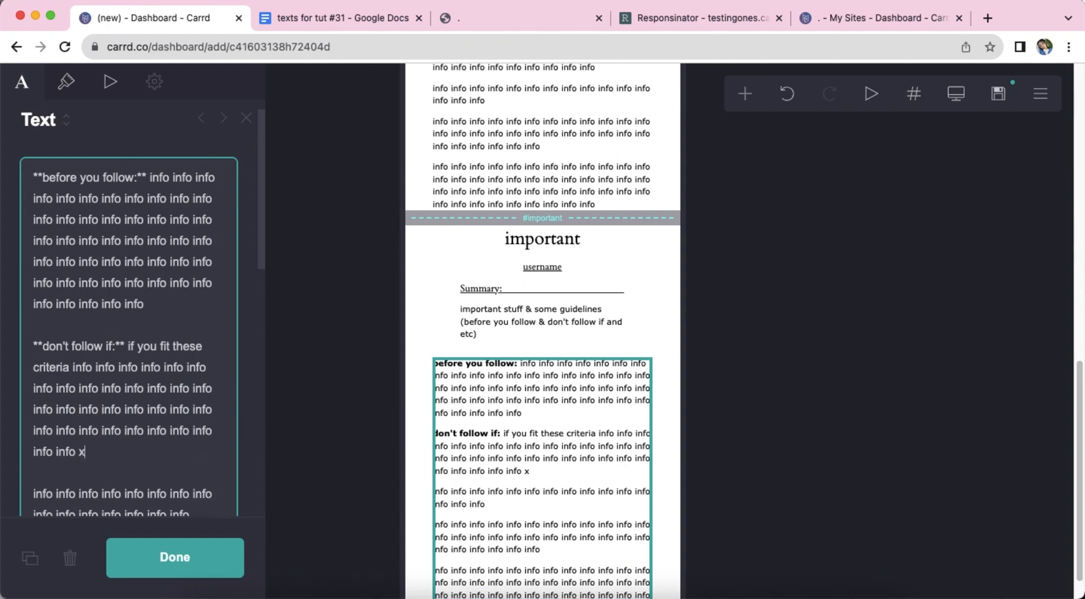
{"action": "key", "text": "BackSpace"}
{"action": "type", "text": "info info info info info info info info info info info info info info"}
Step: Replace the third paragraph in the #important section with bold "important notes:" followed by repeated "info" filler
{"action": "scroll", "coordinate": [171, 438], "scroll_direction": "down", "scroll_amount": 3}
{"action": "left_click_drag", "start_coordinate": [92, 405], "coordinate": [225, 420]}
{"action": "key", "text": "BackSpace"}
{"action": "scroll", "coordinate": [48, 397], "scroll_direction": "down", "scroll_amount": 1}
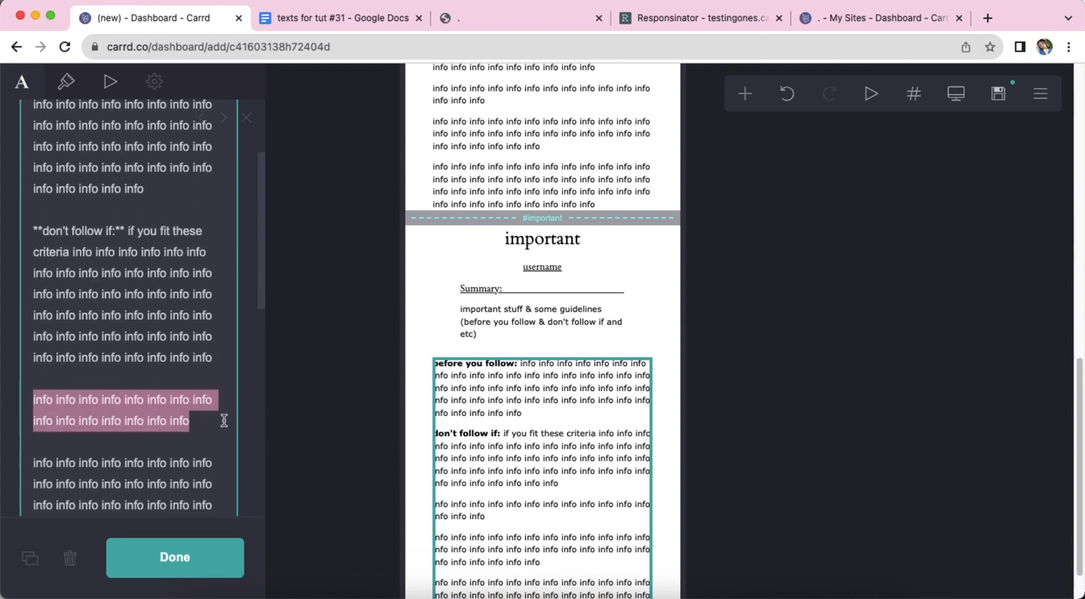
{"action": "type", "text": "**"}
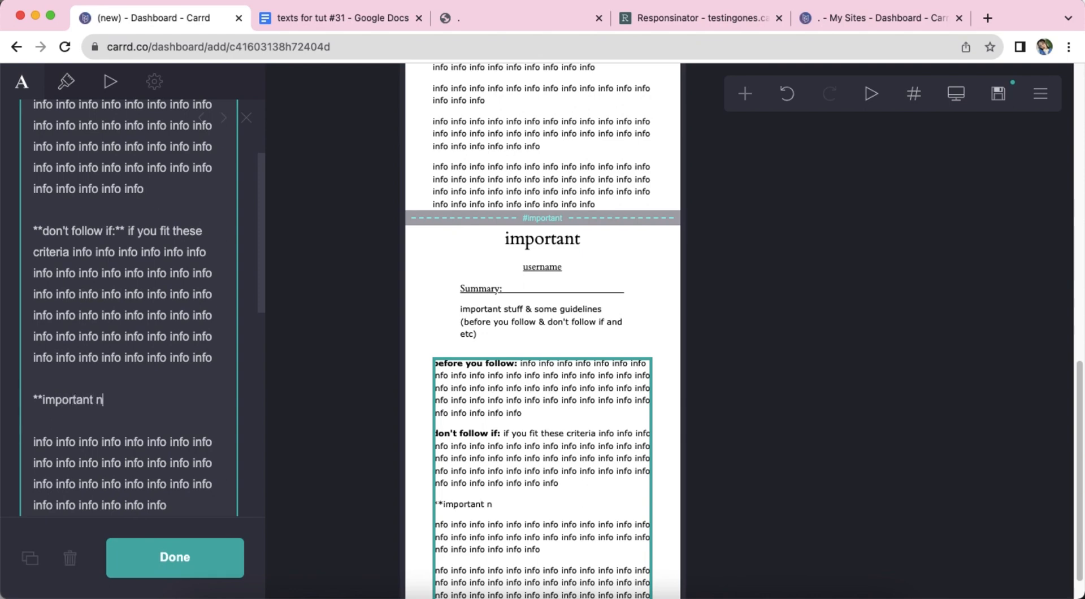
{"action": "type", "text": " info info info info info info info info info info info info info info info info info info info info info info info info info info info info x"}
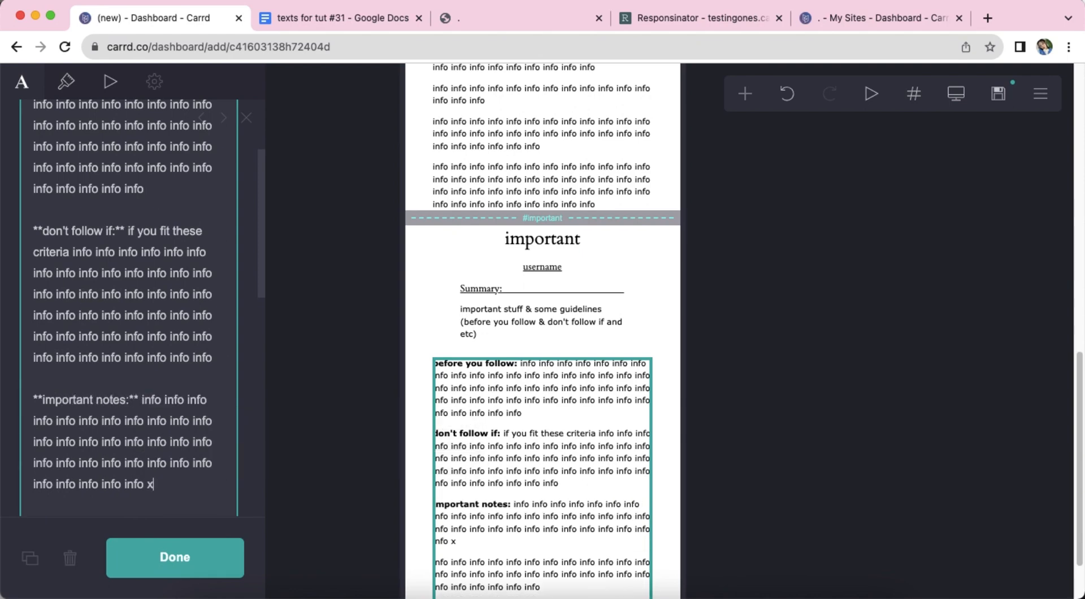
{"action": "key", "text": "BackSpace"}
{"action": "type", "text": "info info info info info info info info info info info info info info"}
{"action": "left_click_drag", "start_coordinate": [170, 486], "coordinate": [5, 488]}
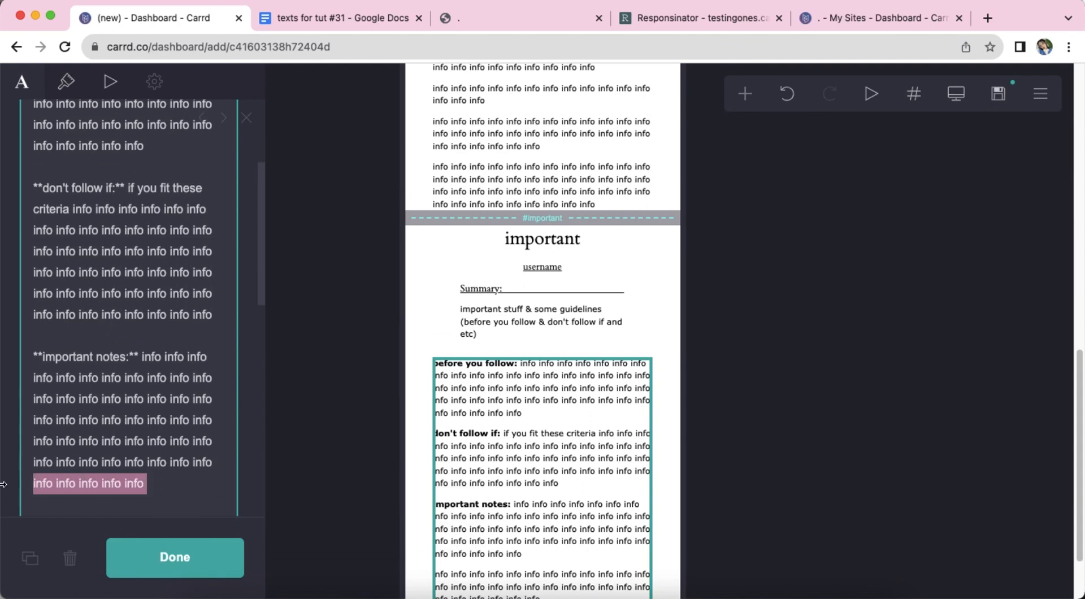
{"action": "key", "text": "BackSpace"}
Step: Delete the leftover filler paragraphs below "important notes:" and finish editing the text
{"action": "scroll", "coordinate": [73, 404], "scroll_direction": "down", "scroll_amount": 3}
{"action": "left_click_drag", "start_coordinate": [27, 392], "coordinate": [101, 423]}
{"action": "key", "text": "BackSpace"}
{"action": "scroll", "coordinate": [133, 390], "scroll_direction": "up", "scroll_amount": 5}
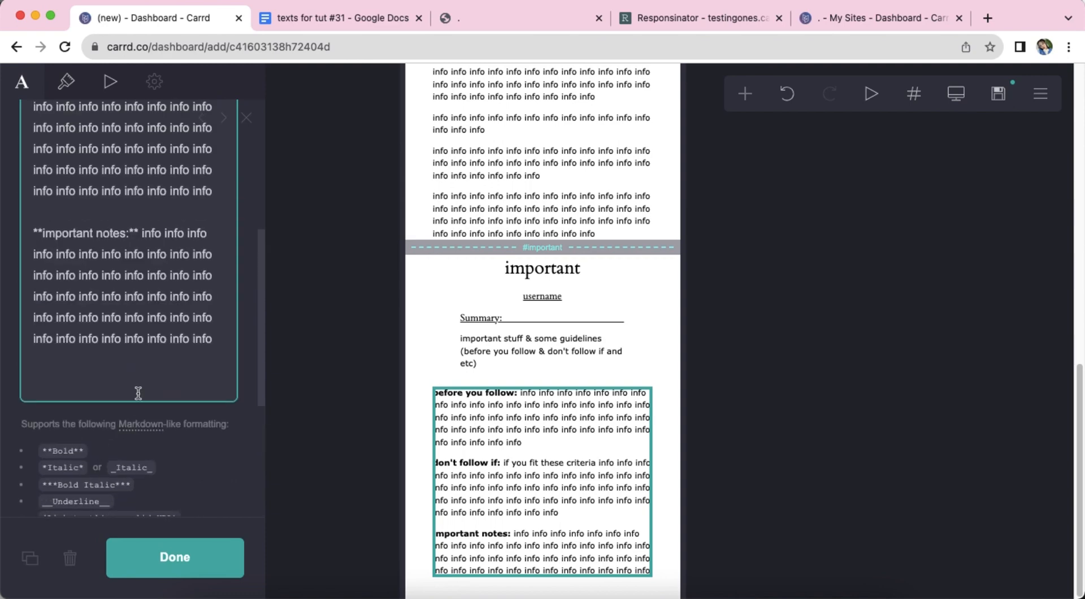
{"action": "left_click", "coordinate": [673, 476]}
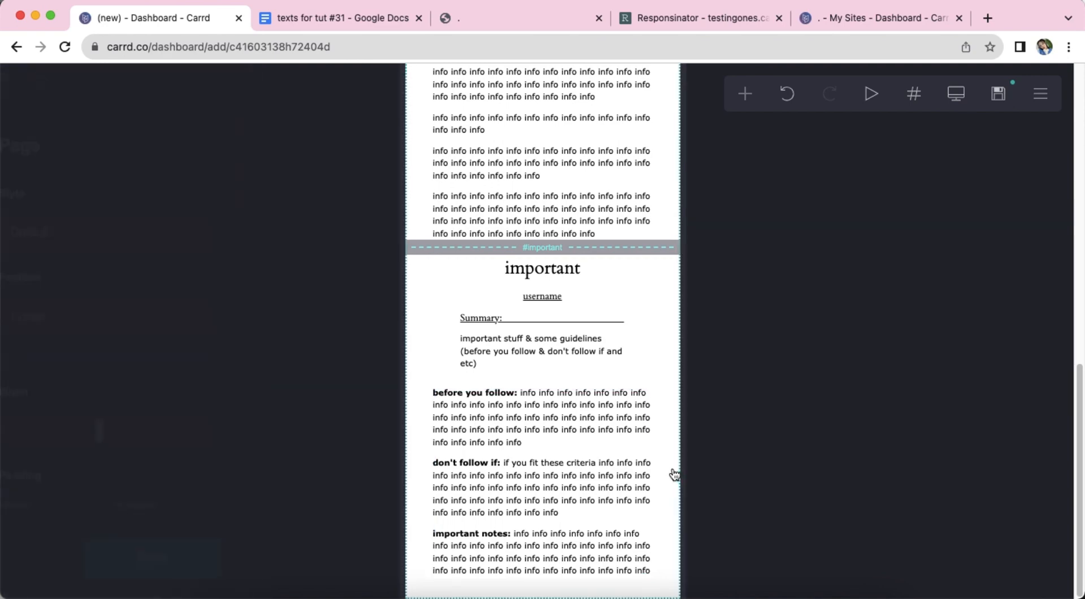
Step: Add a section break named "likes" after the #important section's content
{"action": "left_click", "coordinate": [739, 112]}
{"action": "left_click", "coordinate": [692, 431]}
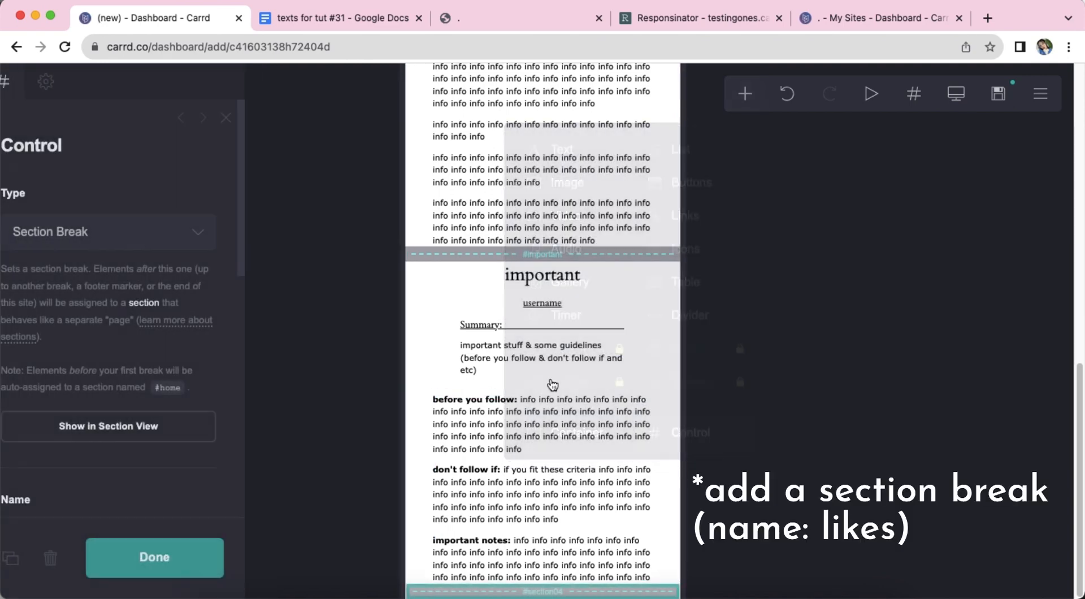
{"action": "left_click", "coordinate": [199, 421]}
{"action": "key", "text": "super+a"}
{"action": "type", "text": "likes"}
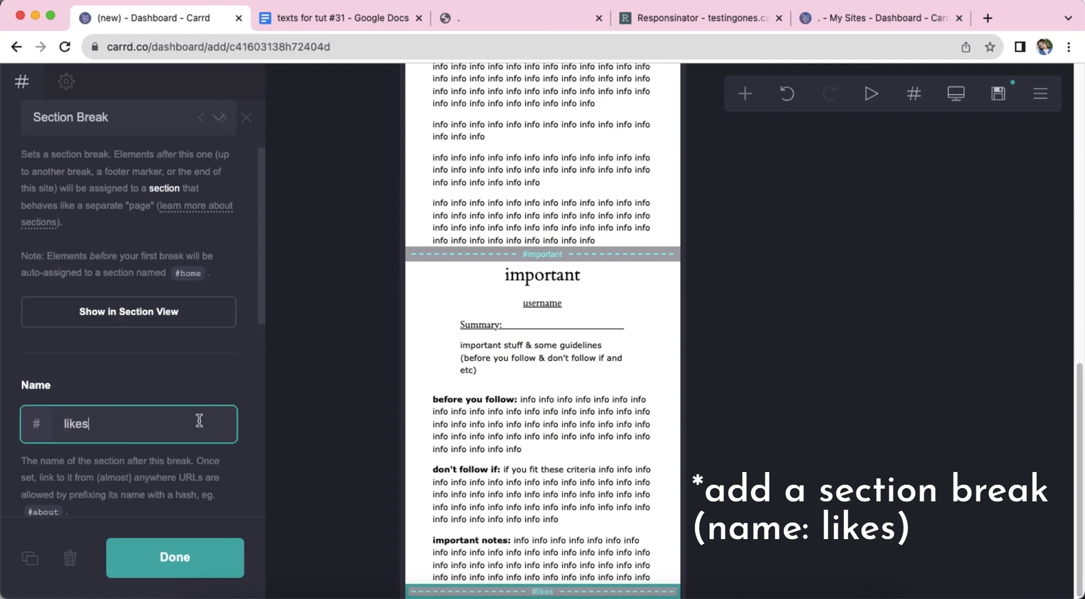
{"action": "key", "text": "super+a"}
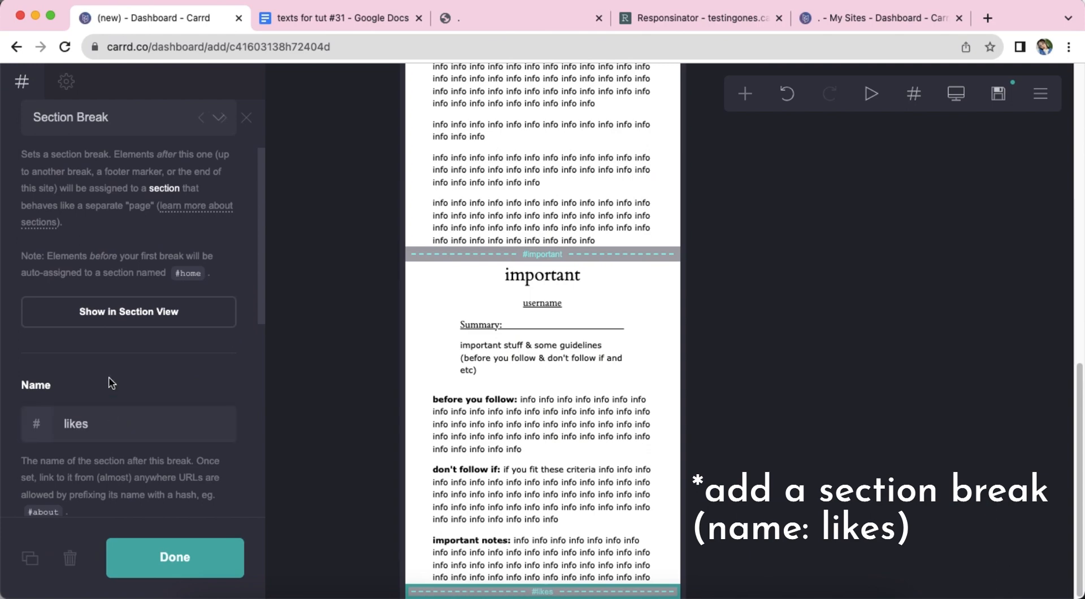
{"action": "left_click", "coordinate": [664, 438]}
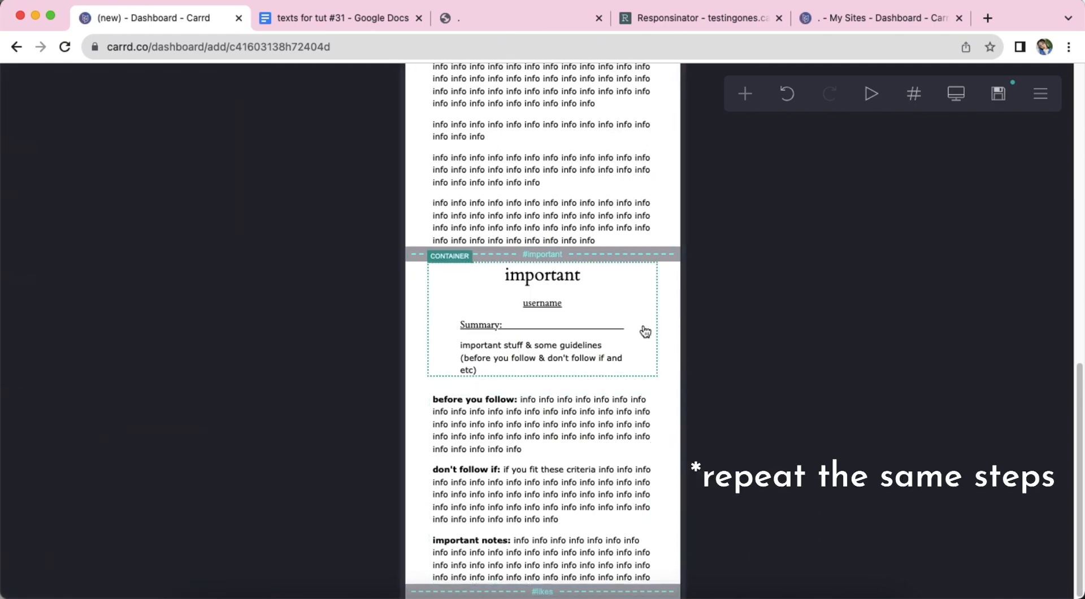
Step: Duplicate the #important section's heading and summary container and move the copy below the #likes section break
{"action": "left_click", "coordinate": [645, 332]}
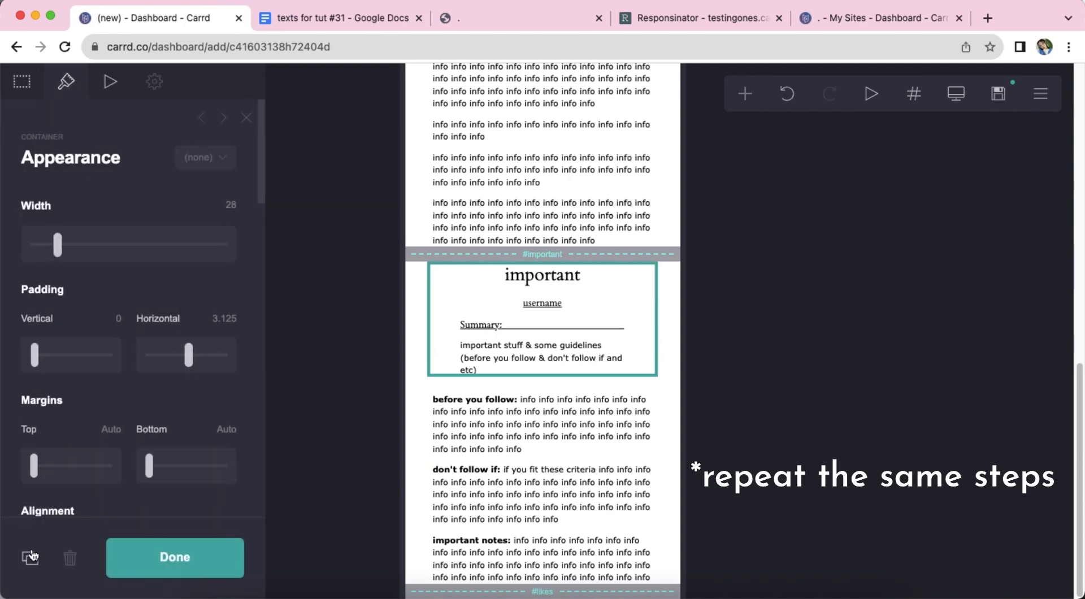
{"action": "left_click", "coordinate": [35, 560]}
{"action": "left_click_drag", "start_coordinate": [647, 328], "coordinate": [578, 597]}
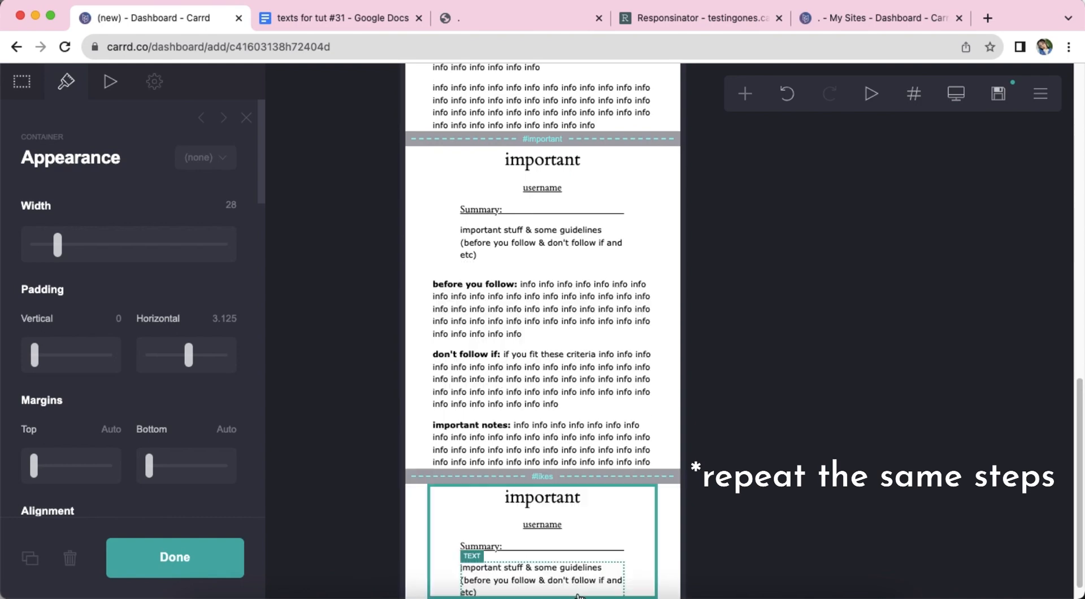
{"action": "left_click", "coordinate": [673, 530]}
Step: Change the copied container's heading to "lovezone" and its summary text to "my stanlist & interests and whatever"
{"action": "left_click", "coordinate": [542, 497]}
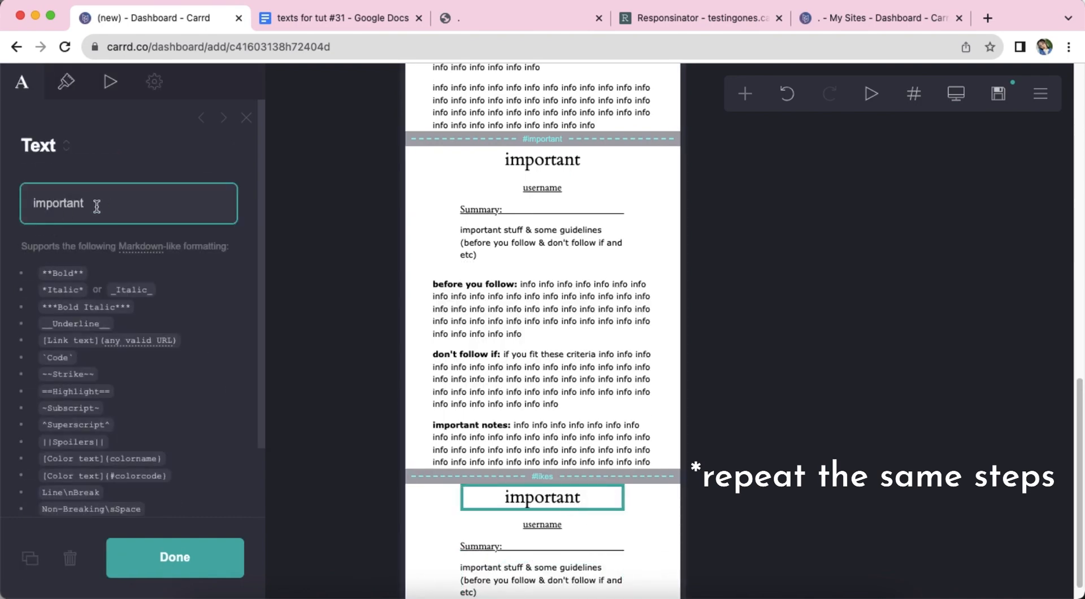
{"action": "left_click_drag", "start_coordinate": [97, 207], "coordinate": [3, 205]}
{"action": "type", "text": "lovezone"}
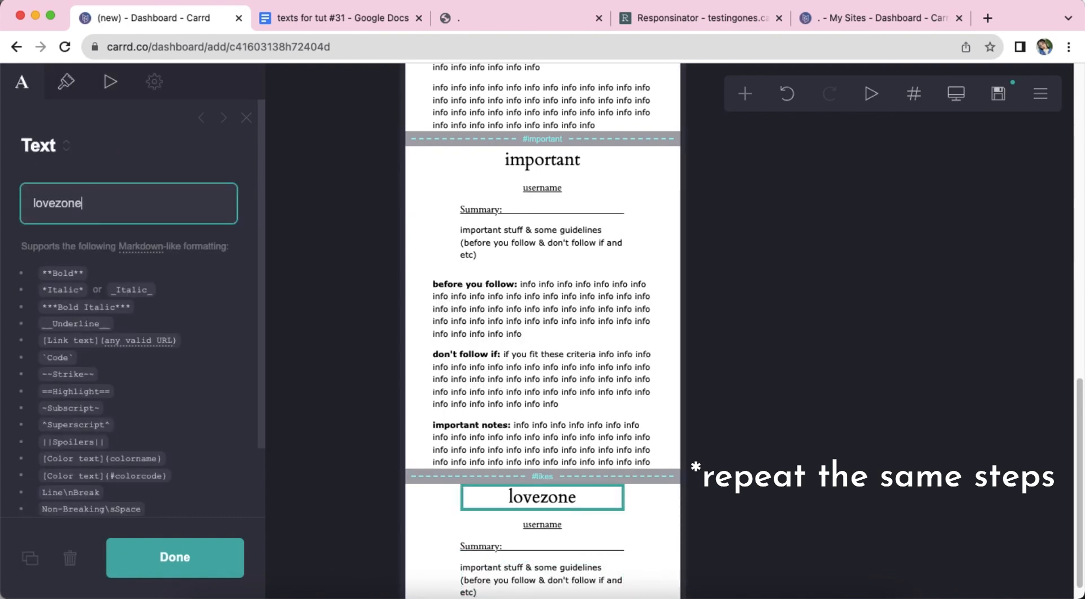
{"action": "left_click", "coordinate": [497, 573]}
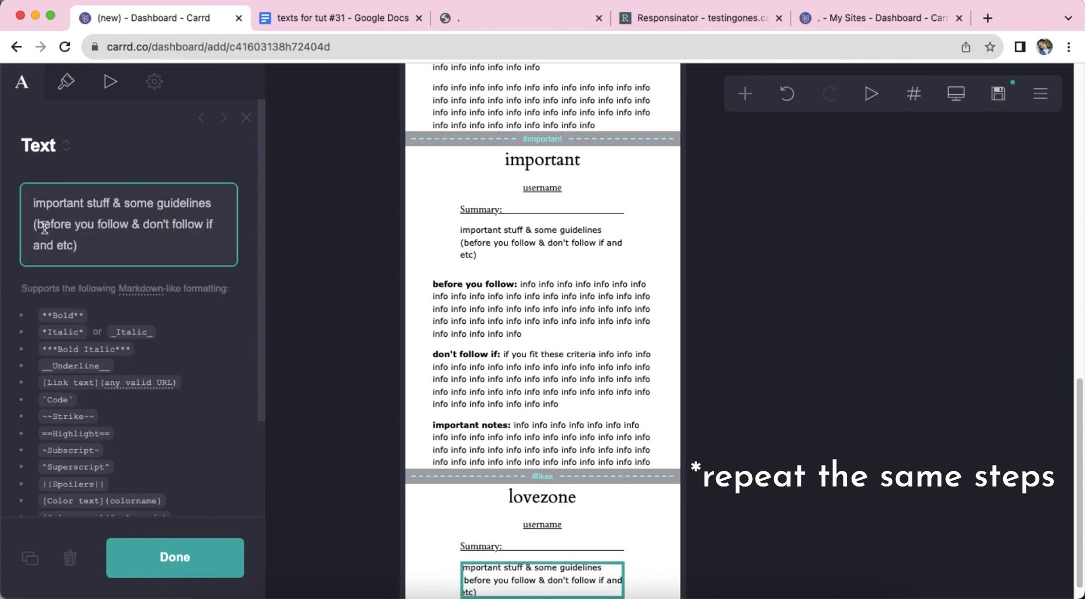
{"action": "key", "text": "super+a"}
{"action": "type", "text": "my"}
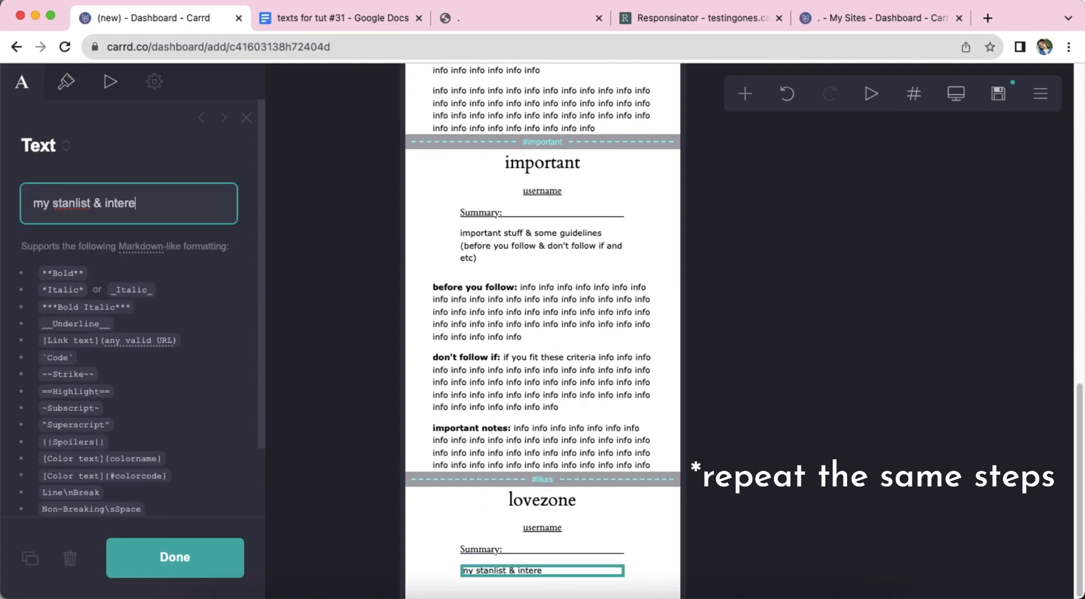
{"action": "type", "text": " stanlist & interests and whatever"}
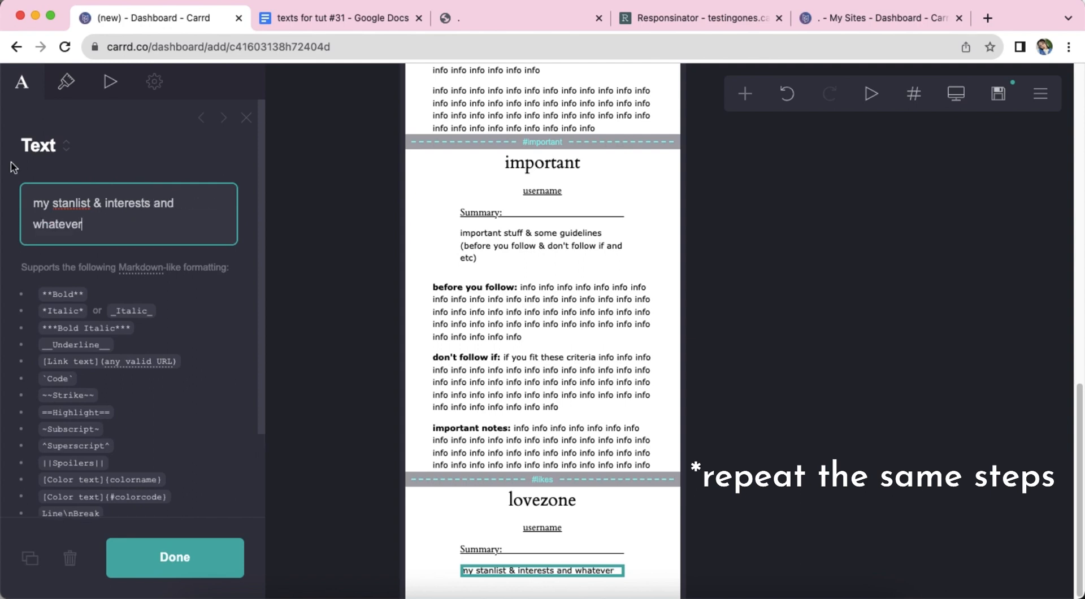
{"action": "left_click", "coordinate": [669, 533]}
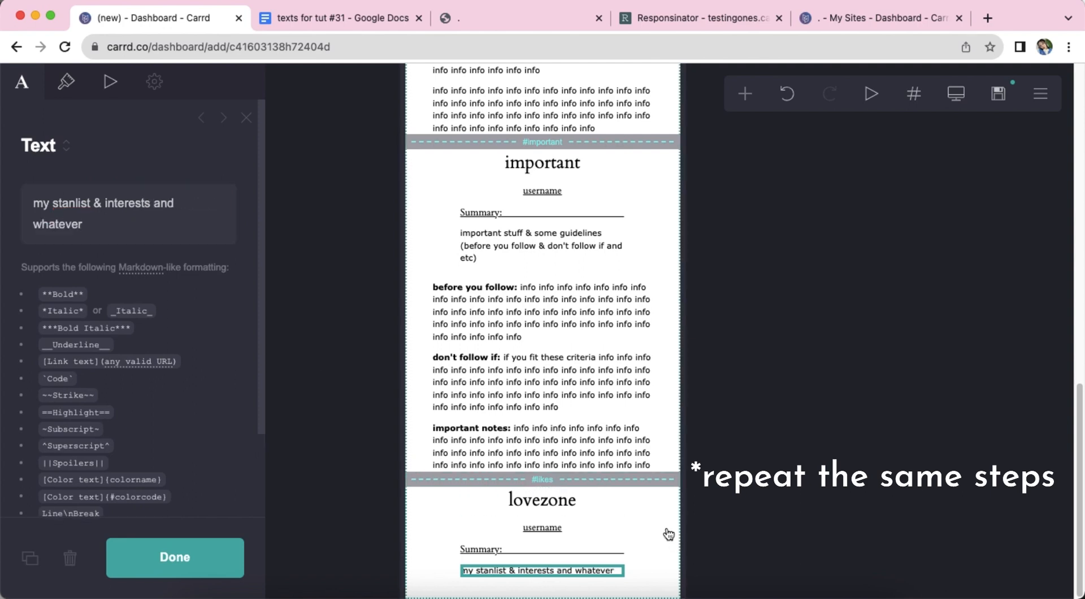
Step: Duplicate the #important section's body text container and move the copy below the summary in the #likes section
{"action": "left_click", "coordinate": [655, 340]}
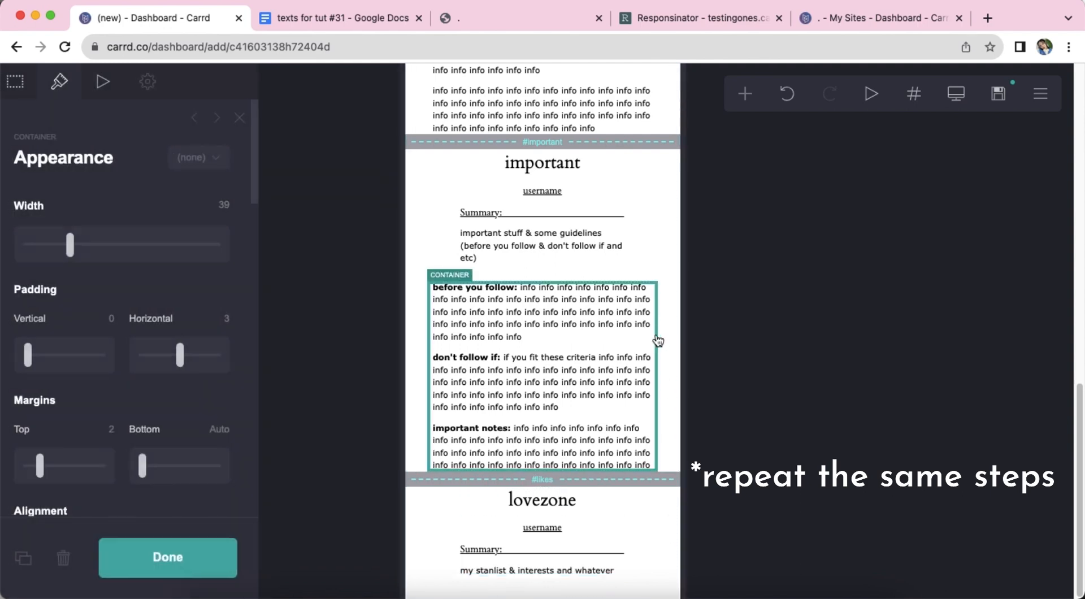
{"action": "left_click", "coordinate": [31, 560]}
{"action": "scroll", "coordinate": [621, 412], "scroll_direction": "down", "scroll_amount": 4}
{"action": "left_click_drag", "start_coordinate": [654, 368], "coordinate": [594, 560]}
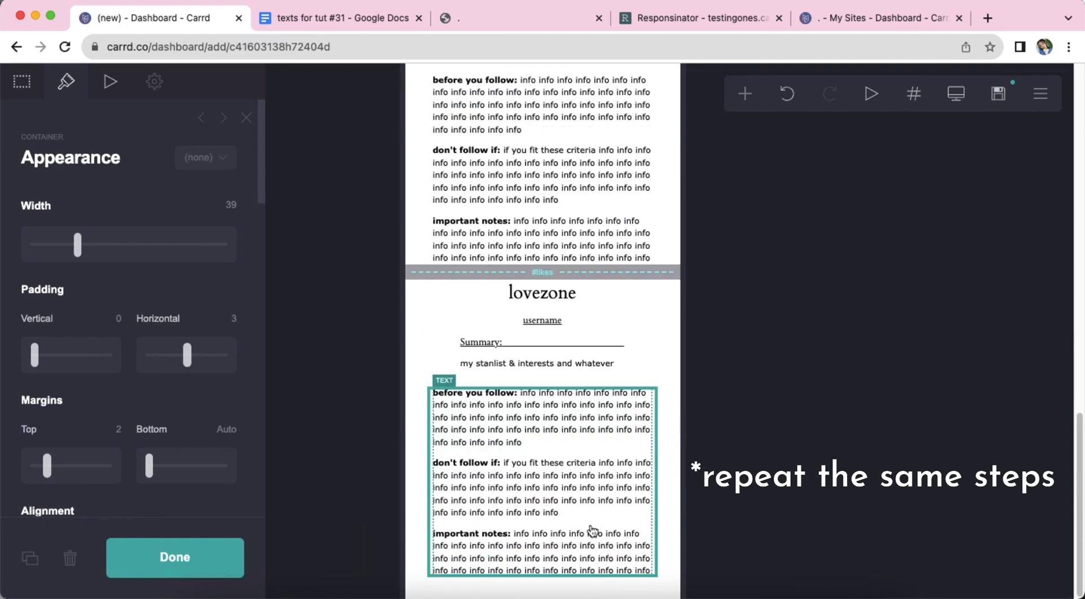
Step: Change the copied text's first bold label to "my stanlist <3" and shorten that paragraph's "info" filler by two lines
{"action": "left_click", "coordinate": [587, 500]}
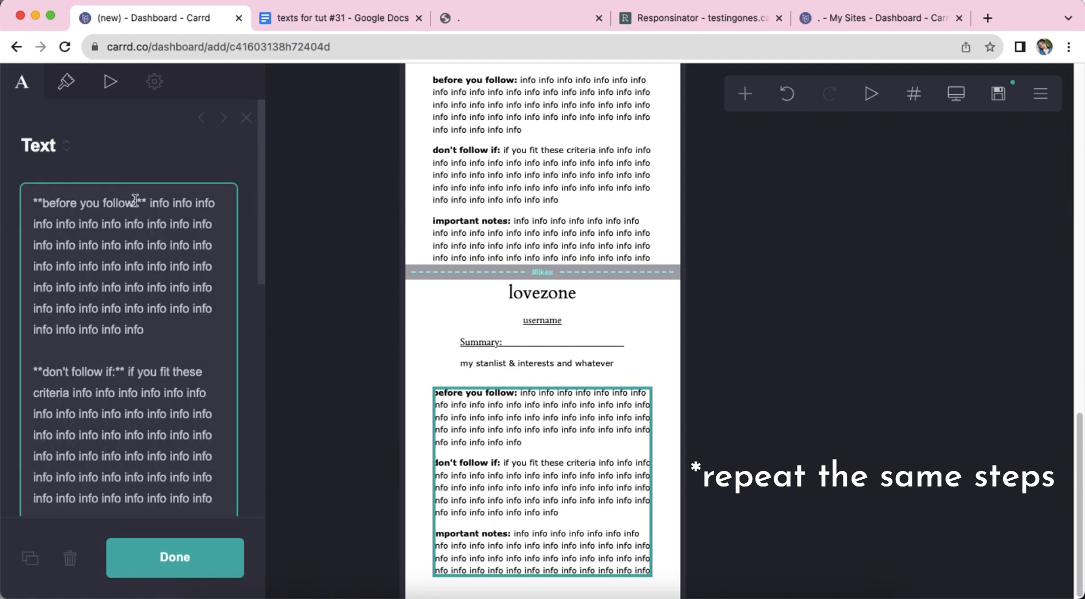
{"action": "left_click_drag", "start_coordinate": [135, 203], "coordinate": [47, 201]}
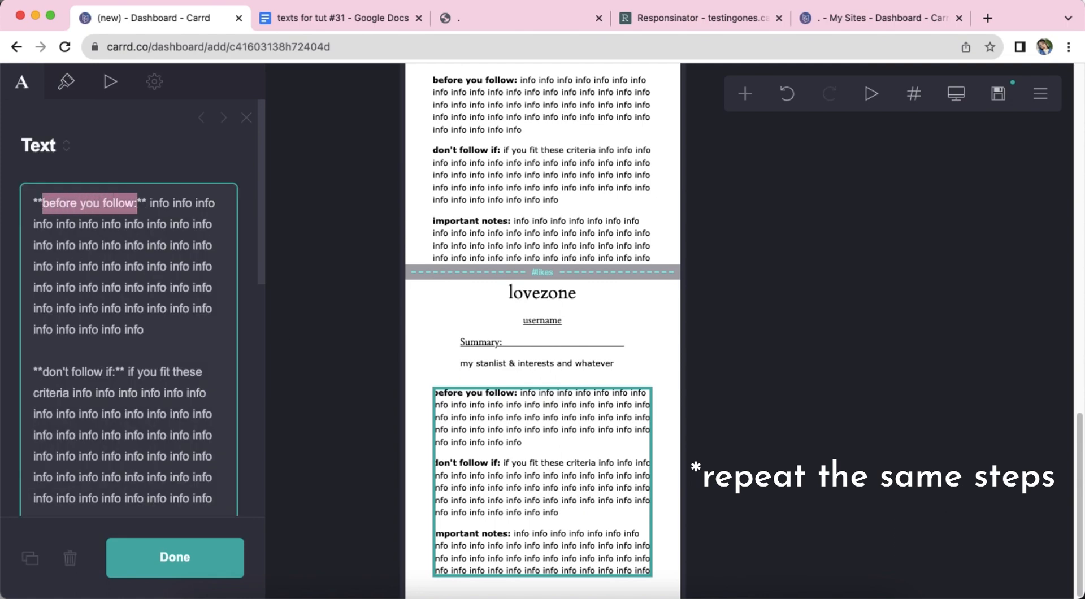
{"action": "type", "text": "my stanlist <3"}
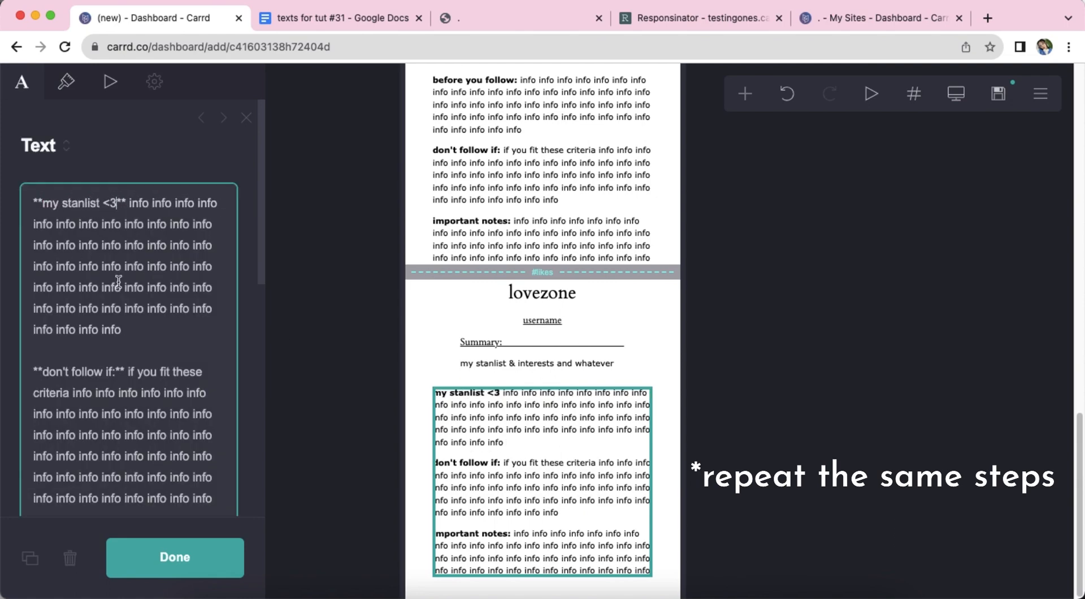
{"action": "left_click_drag", "start_coordinate": [122, 285], "coordinate": [122, 329]}
{"action": "key", "text": "BackSpace"}
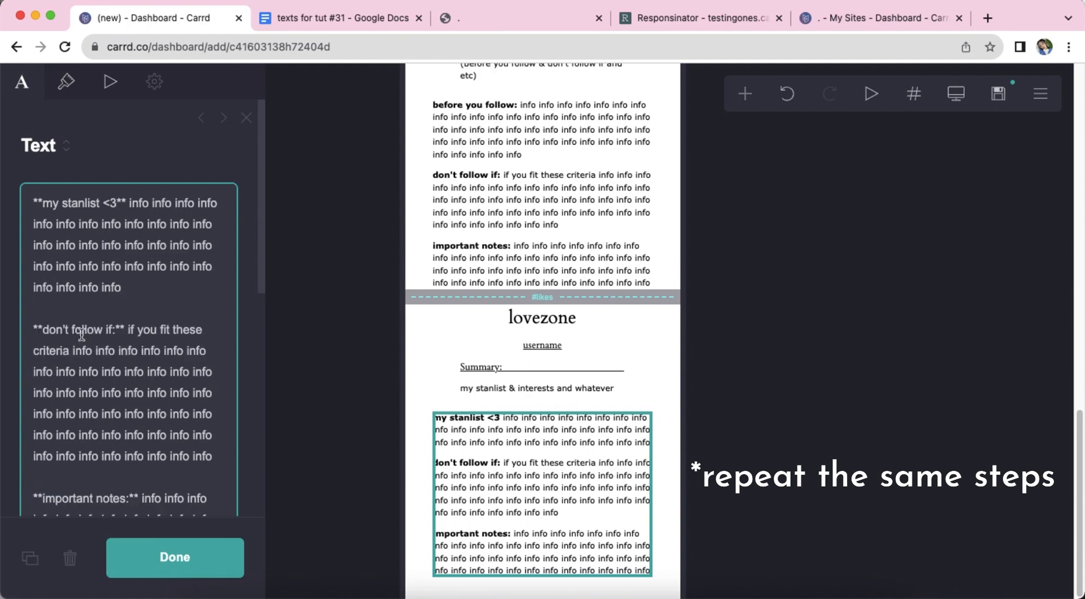
Step: Relabel the second paragraph "interests:", begin its text with "the things i like etc", and trim a line of its filler
{"action": "left_click_drag", "start_coordinate": [43, 328], "coordinate": [107, 328]}
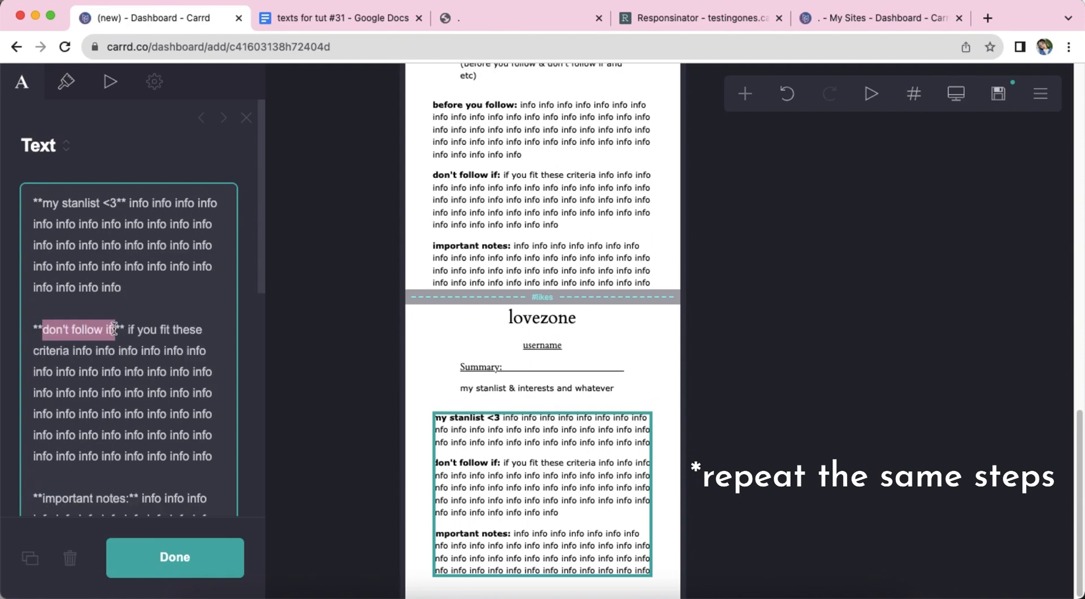
{"action": "type", "text": "interests"}
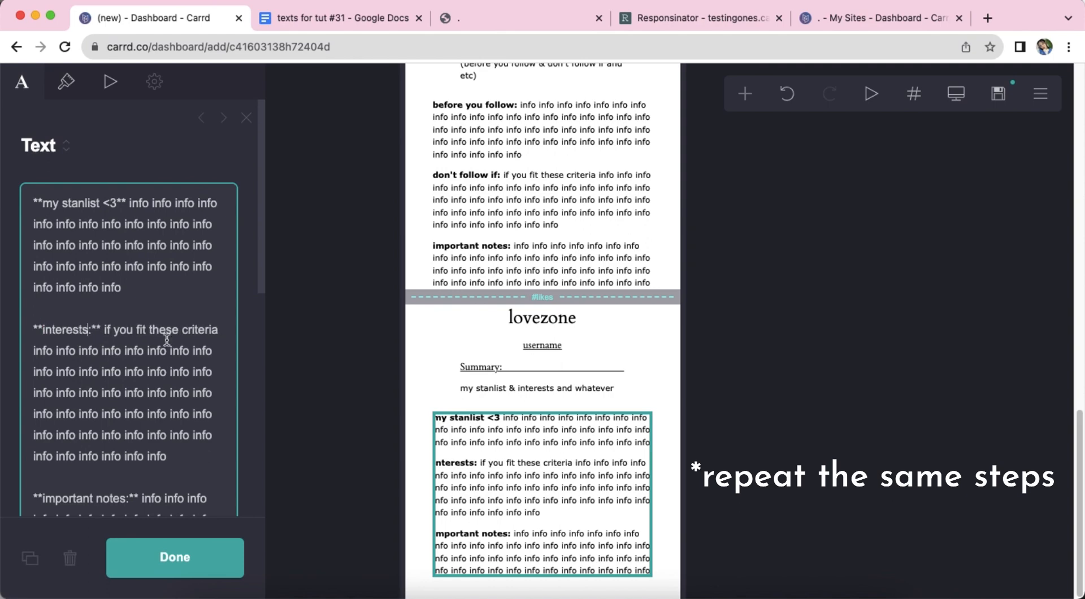
{"action": "left_click_drag", "start_coordinate": [104, 330], "coordinate": [224, 329]}
{"action": "key", "text": "BackSpace"}
{"action": "type", "text": "the things i like etc"}
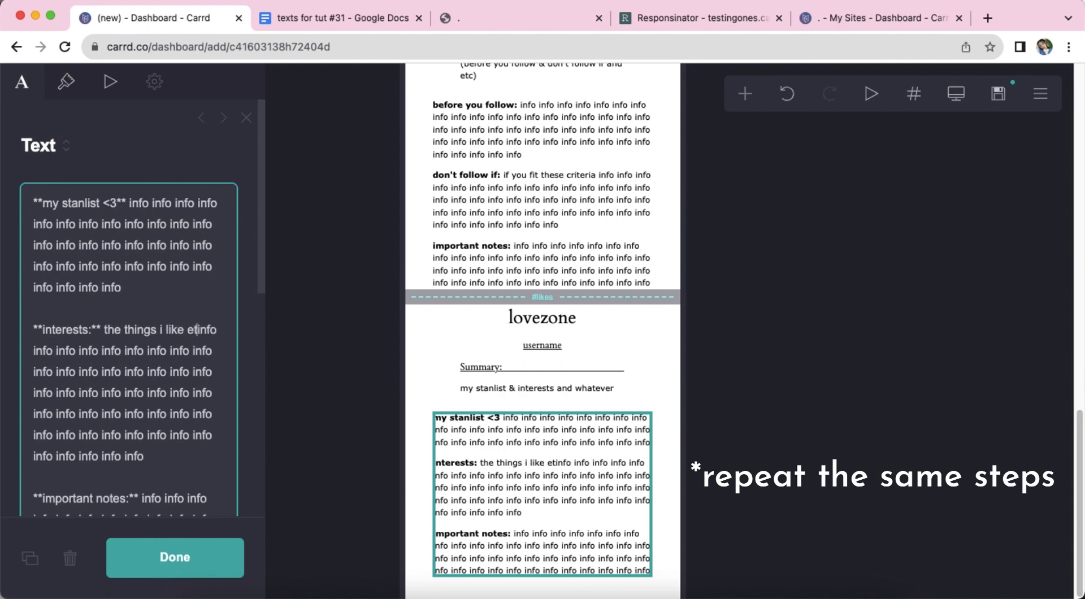
{"action": "key", "text": "BackSpace"}
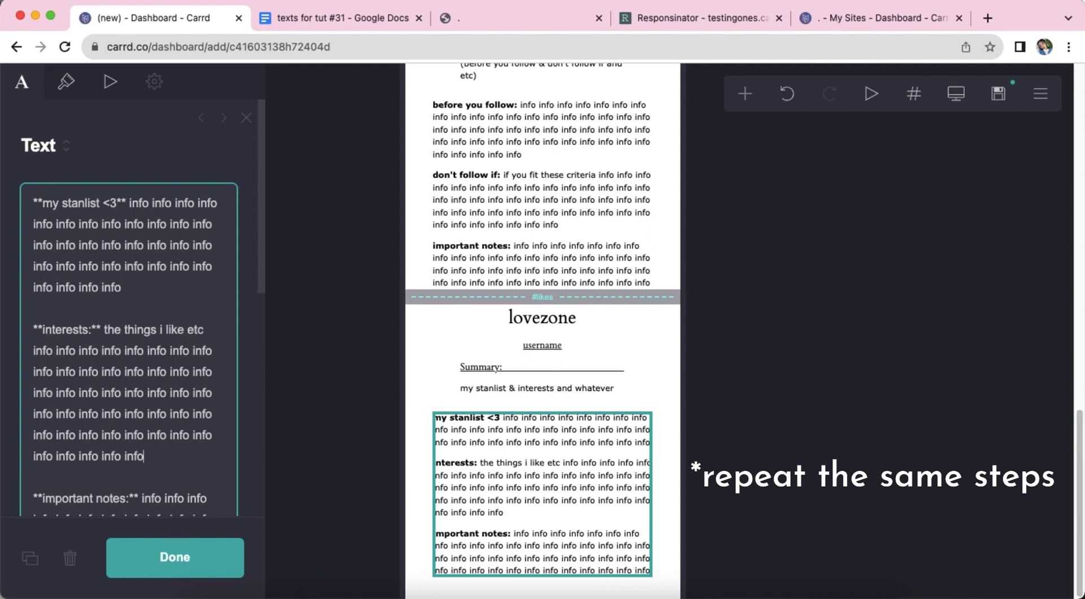
{"action": "left_click_drag", "start_coordinate": [144, 434], "coordinate": [145, 457]}
{"action": "key", "text": "BackSpace"}
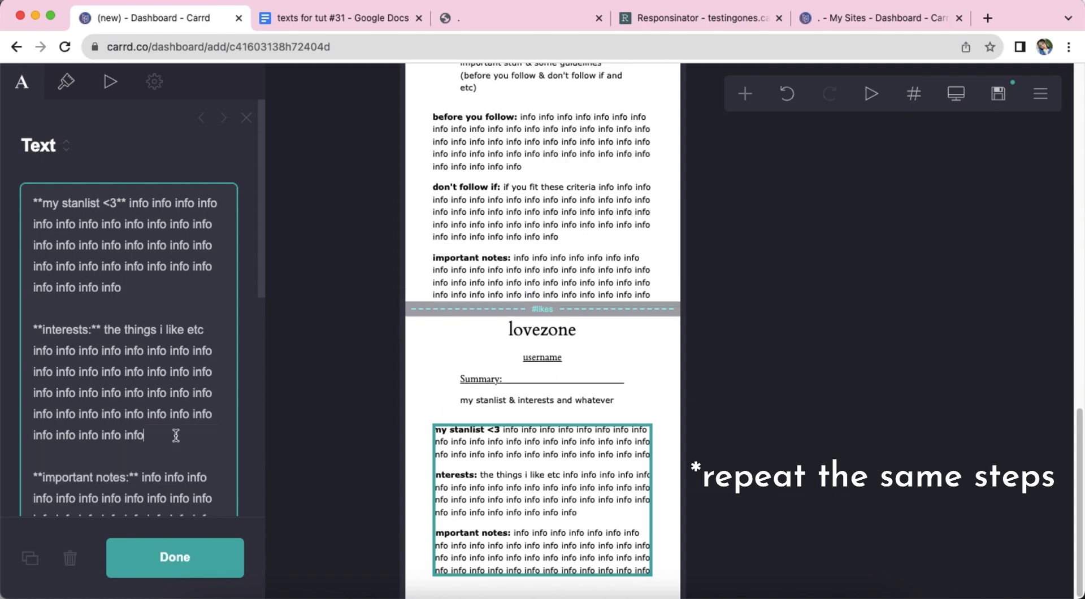
Step: Change the third paragraph's bold label to "other:" and extend its filler with more "info" words
{"action": "scroll", "coordinate": [176, 435], "scroll_direction": "down", "scroll_amount": 3}
{"action": "left_click_drag", "start_coordinate": [44, 366], "coordinate": [129, 370]}
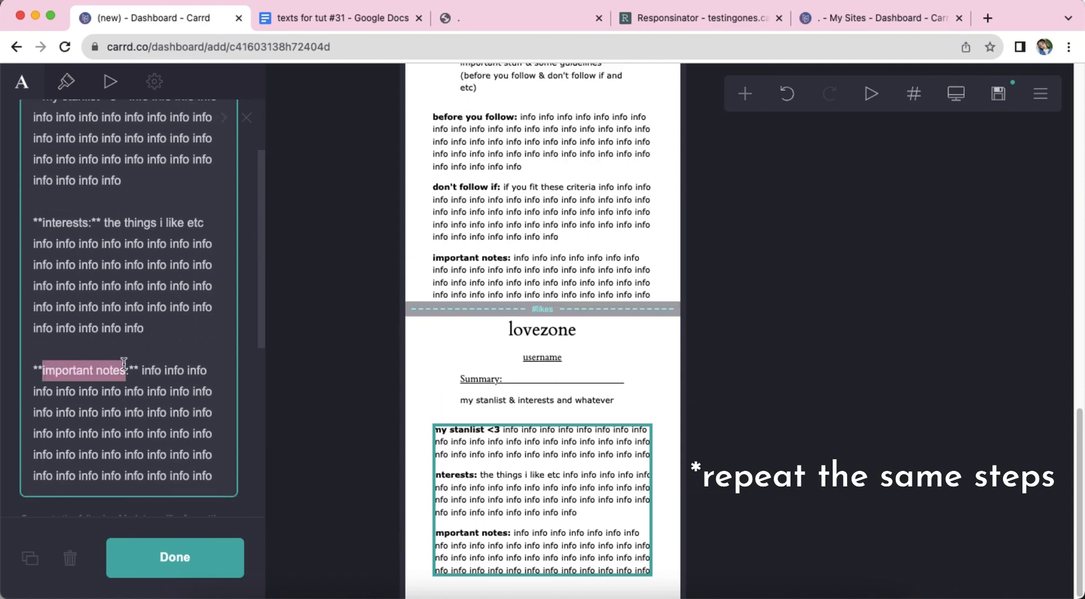
{"action": "type", "text": "other: i"}
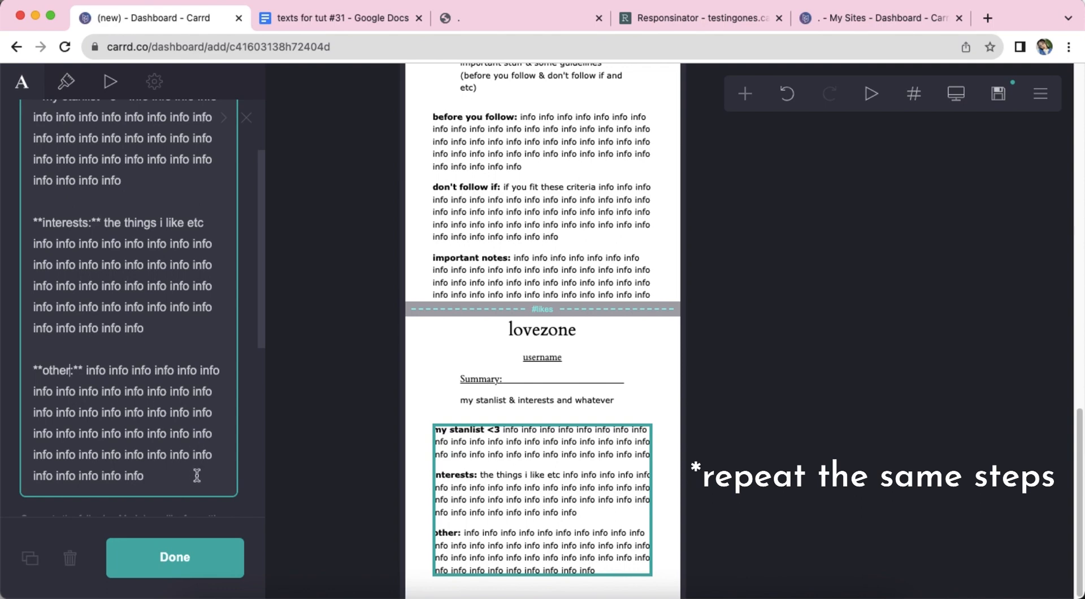
{"action": "type", "text": "nfo info"}
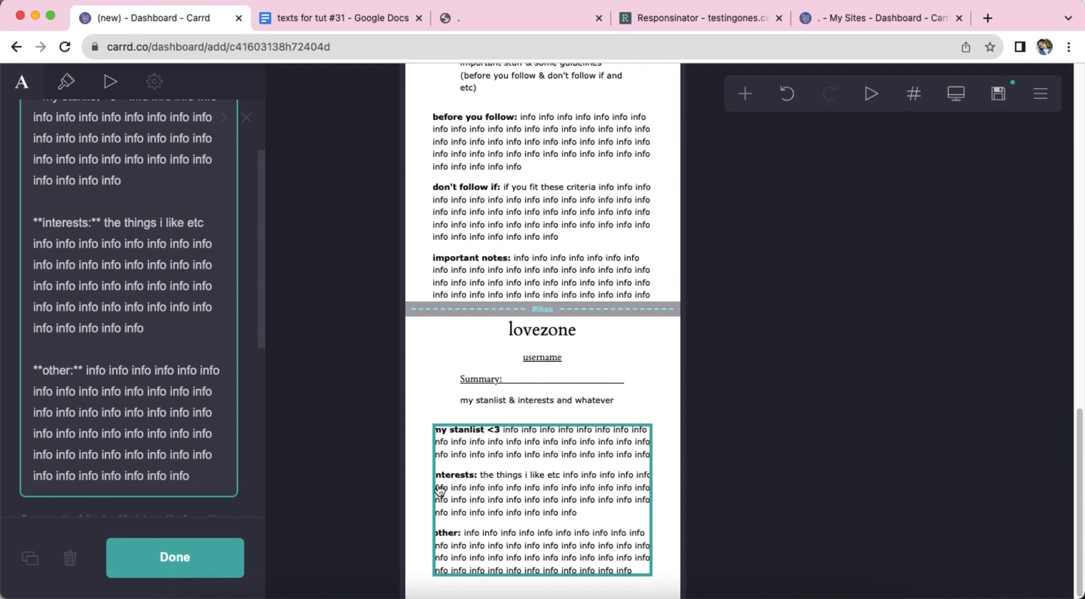
{"action": "left_click", "coordinate": [675, 497]}
Step: Add a footer marker control with a margin of 2 after the #likes section
{"action": "scroll", "coordinate": [674, 462], "scroll_direction": "up", "scroll_amount": 10}
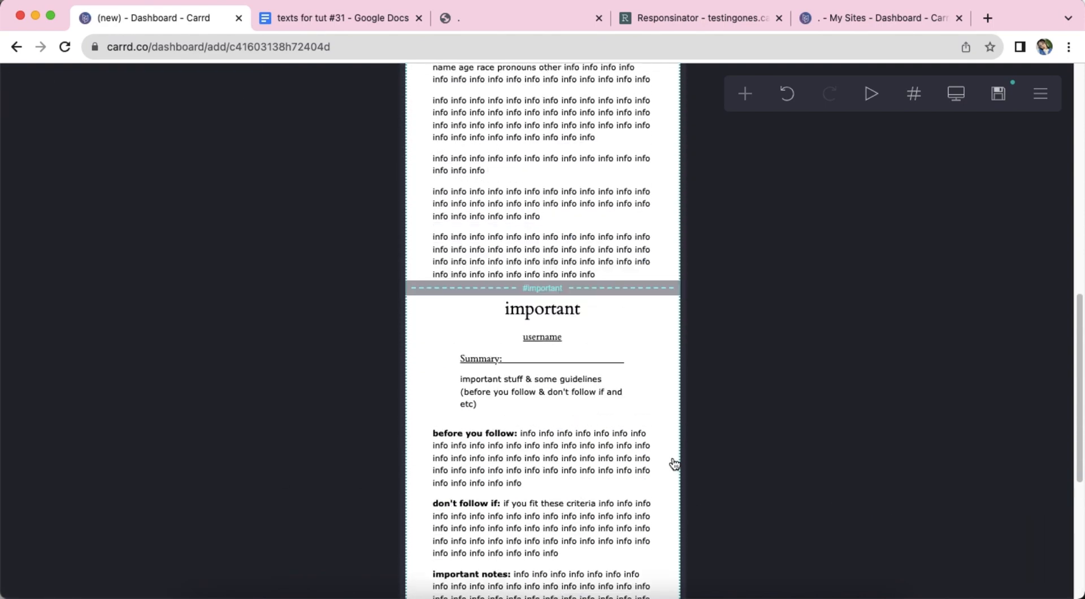
{"action": "scroll", "coordinate": [673, 460], "scroll_direction": "down", "scroll_amount": 10}
{"action": "left_click", "coordinate": [745, 94]}
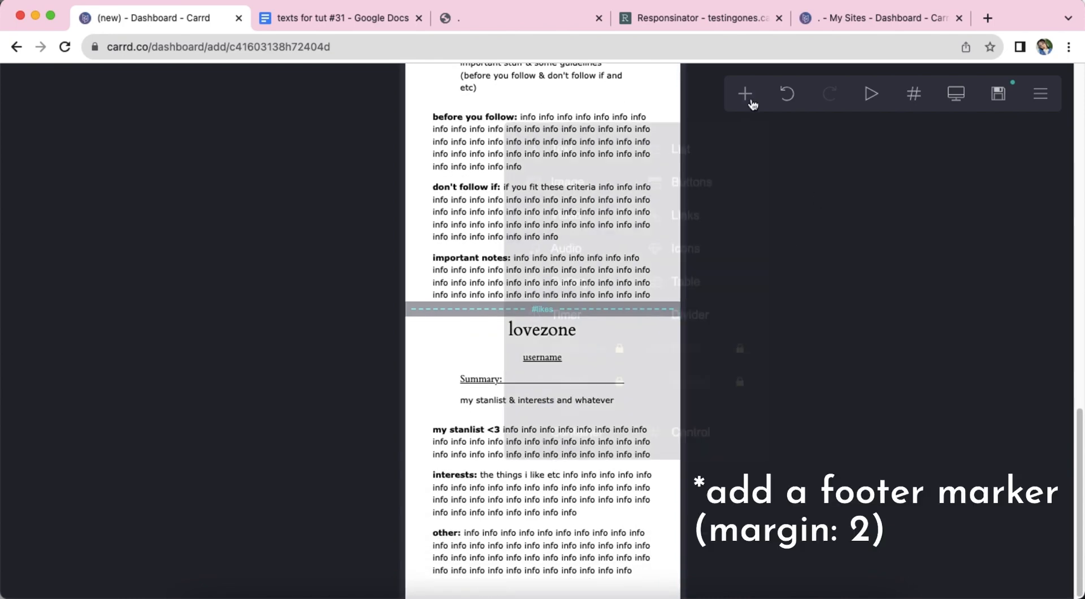
{"action": "left_click", "coordinate": [698, 432]}
{"action": "left_click", "coordinate": [158, 233]}
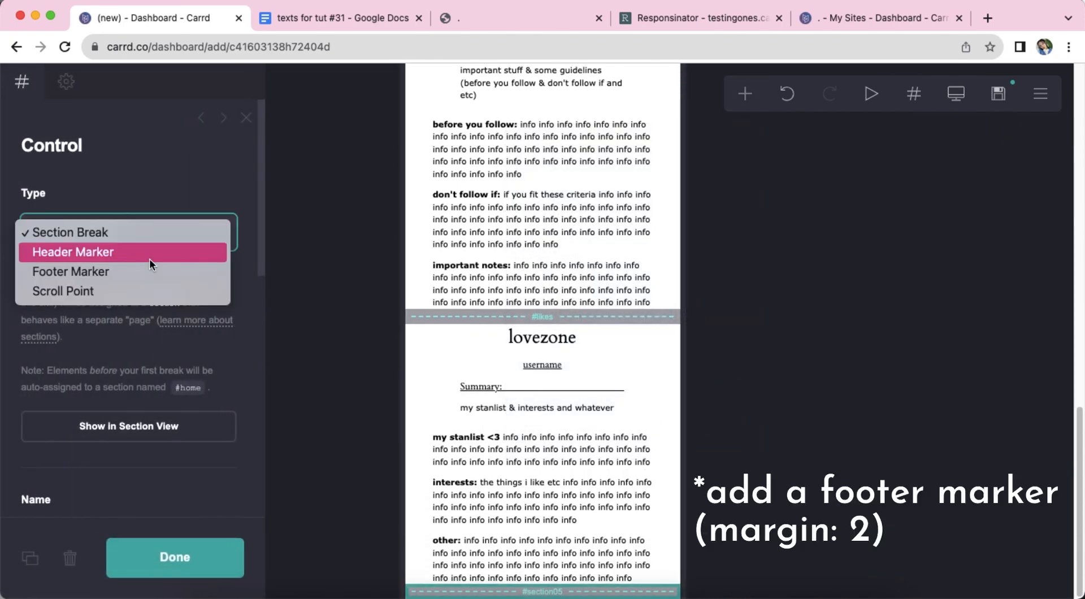
{"action": "left_click", "coordinate": [149, 271]}
{"action": "left_click", "coordinate": [214, 386]}
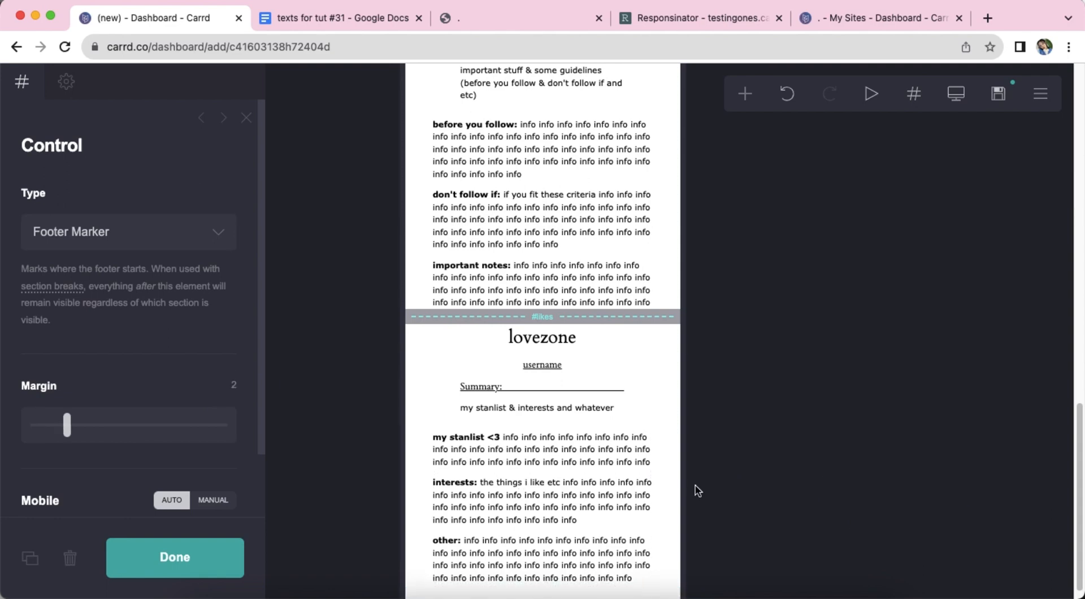
{"action": "scroll", "coordinate": [697, 487], "scroll_direction": "down", "scroll_amount": 1}
{"action": "left_click", "coordinate": [672, 488]}
{"action": "key", "text": "Escape"}
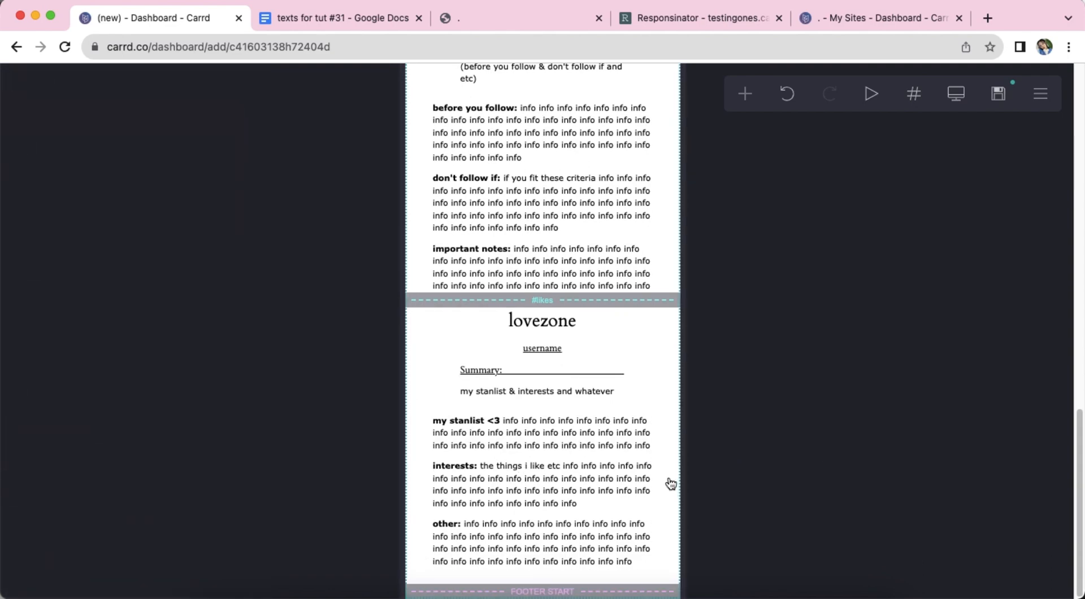
Step: Add a container below the footer marker with a width of 28 and horizontal padding of 3.125
{"action": "left_click", "coordinate": [745, 93]}
{"action": "left_click", "coordinate": [578, 434]}
{"action": "left_click", "coordinate": [225, 204]}
{"action": "type", "text": "28"}
{"action": "key", "text": "Return"}
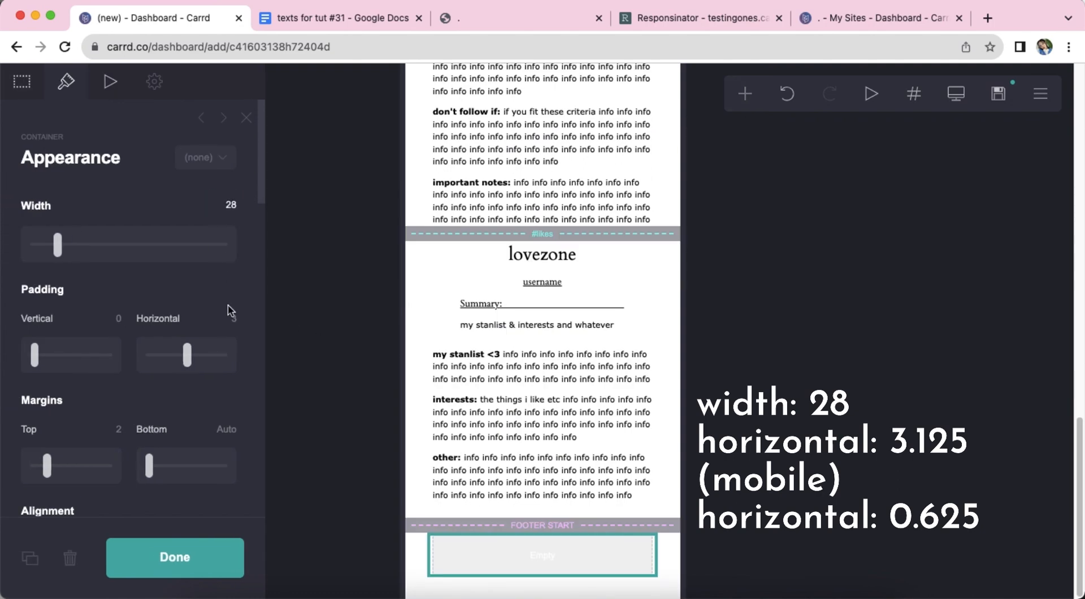
{"action": "type", "text": "3.125"}
{"action": "key", "text": "Return"}
Step: Set the footer container's mobile horizontal padding to 0.625
{"action": "scroll", "coordinate": [170, 359], "scroll_direction": "down", "scroll_amount": 15}
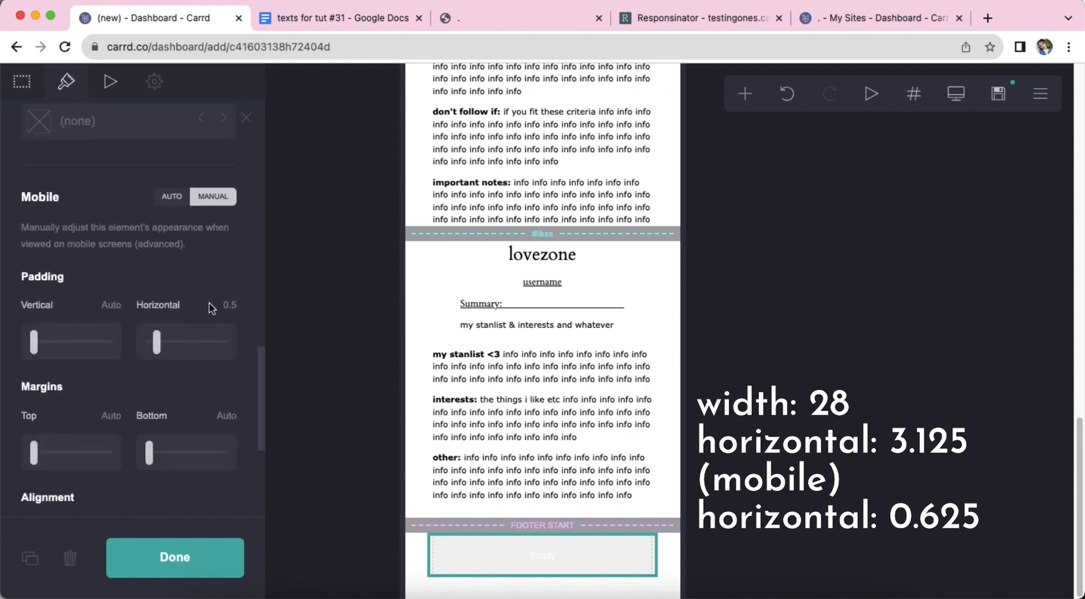
{"action": "left_click", "coordinate": [219, 310]}
{"action": "type", "text": ".625"}
{"action": "key", "text": "Return"}
{"action": "left_click", "coordinate": [664, 556]}
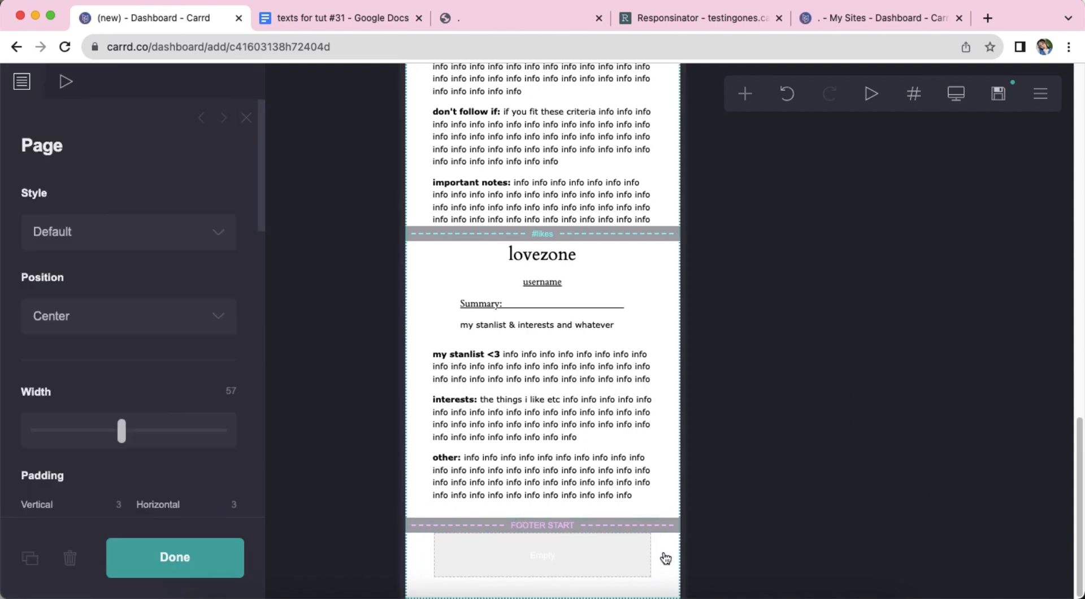
Step: Add a text element inside the footer container and replace its placeholder with the Notes block from the "texts for tut #31" Google Docs document
{"action": "left_click", "coordinate": [746, 94]}
{"action": "left_click", "coordinate": [560, 152]}
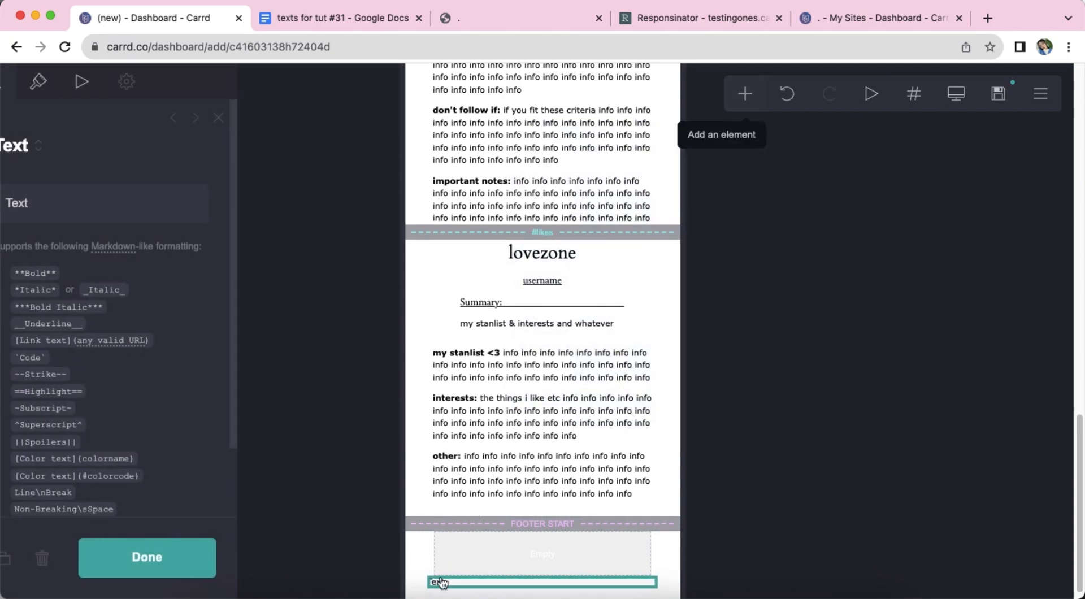
{"action": "left_click", "coordinate": [334, 17]}
{"action": "scroll", "coordinate": [308, 381], "scroll_direction": "down", "scroll_amount": 3}
{"action": "scroll", "coordinate": [309, 382], "scroll_direction": "down", "scroll_amount": 9}
{"action": "left_click_drag", "start_coordinate": [301, 342], "coordinate": [587, 399]}
{"action": "right_click", "coordinate": [534, 369]}
{"action": "left_click", "coordinate": [557, 376]}
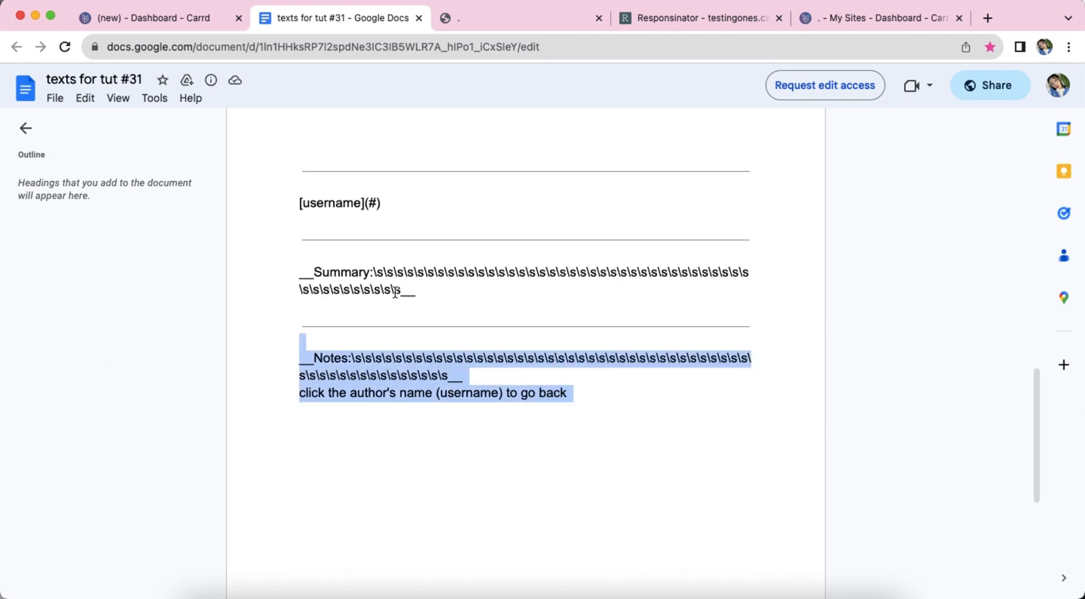
{"action": "left_click", "coordinate": [160, 25]}
{"action": "right_click", "coordinate": [79, 208]}
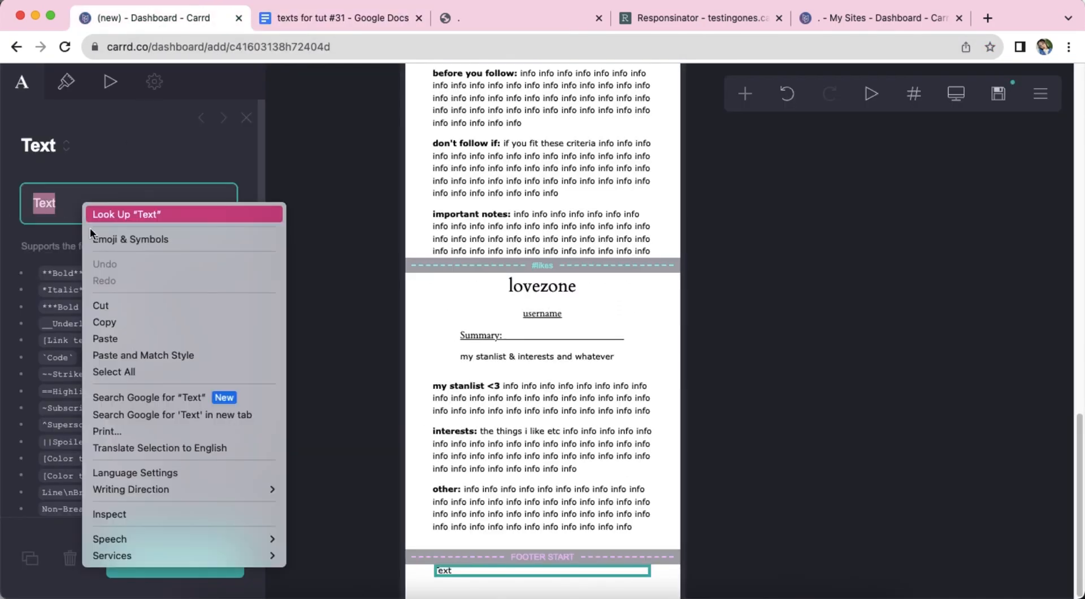
{"action": "left_click", "coordinate": [131, 335]}
Step: Set the footer notes text's font to Cardo and its size to 1.25
{"action": "left_click", "coordinate": [66, 81]}
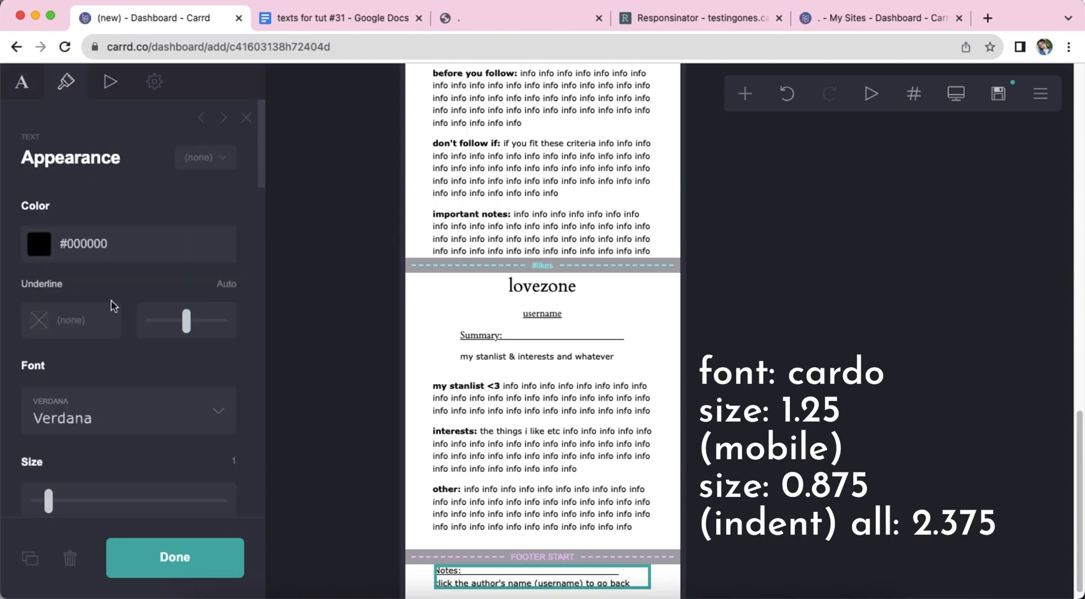
{"action": "scroll", "coordinate": [125, 339], "scroll_direction": "down", "scroll_amount": 3}
{"action": "left_click", "coordinate": [133, 312]}
{"action": "type", "text": "cardo"}
{"action": "key", "text": "Return"}
{"action": "left_click", "coordinate": [209, 254]}
{"action": "type", "text": "1.25"}
{"action": "key", "text": "Return"}
Step: Set the footer notes text's mobile size to 0.875
{"action": "scroll", "coordinate": [126, 356], "scroll_direction": "down", "scroll_amount": 10}
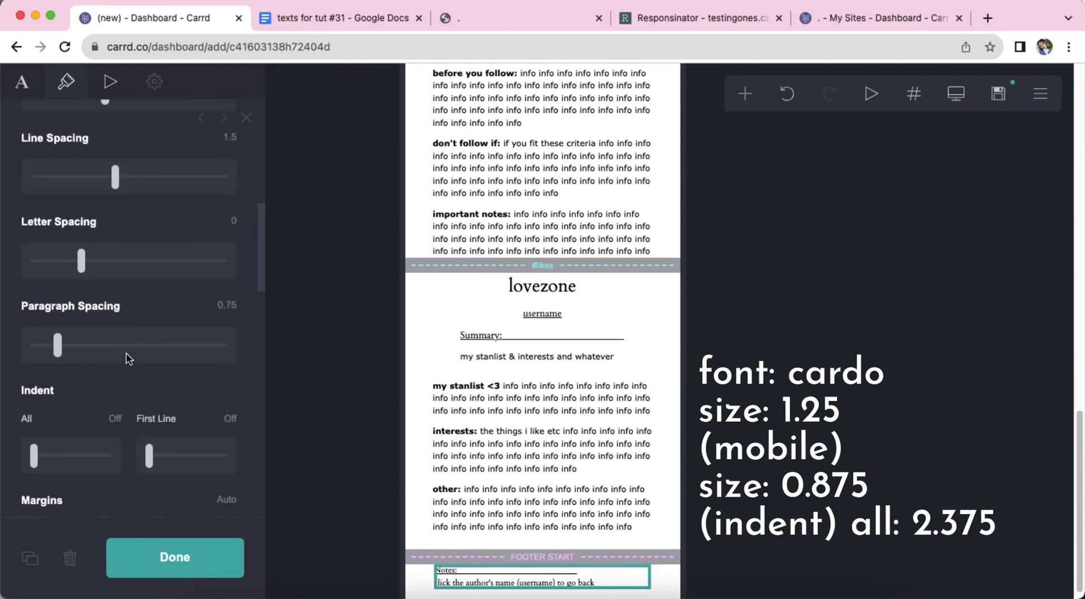
{"action": "scroll", "coordinate": [117, 390], "scroll_direction": "down", "scroll_amount": 6}
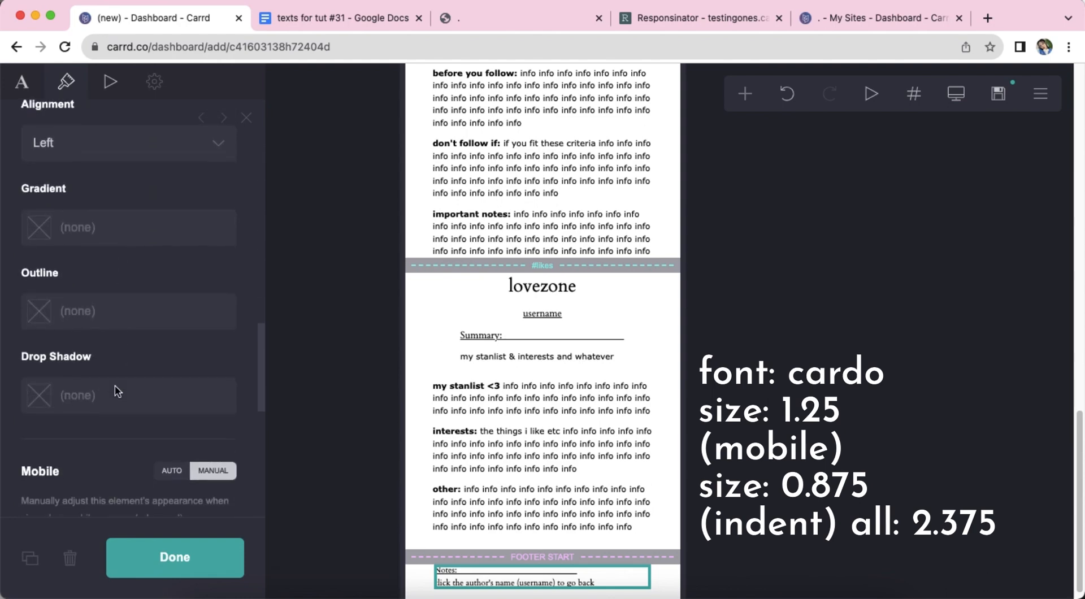
{"action": "left_click", "coordinate": [205, 327]}
{"action": "type", "text": "0.875"}
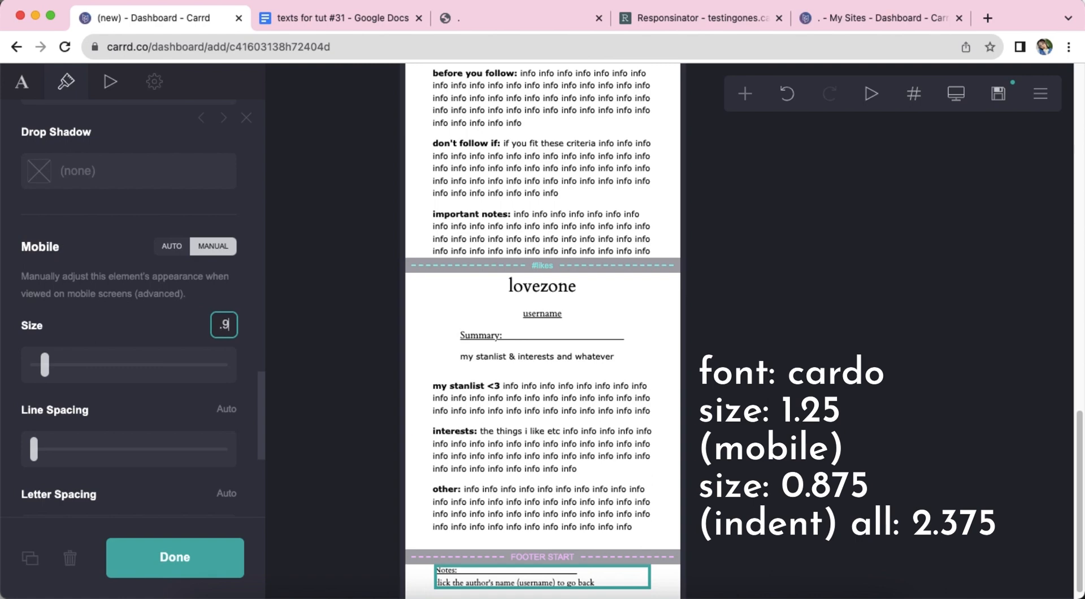
{"action": "key", "text": "Return"}
Step: Set the footer notes text's mobile indent for all lines to 2.4 and finish editing it
{"action": "scroll", "coordinate": [152, 387], "scroll_direction": "down", "scroll_amount": 5}
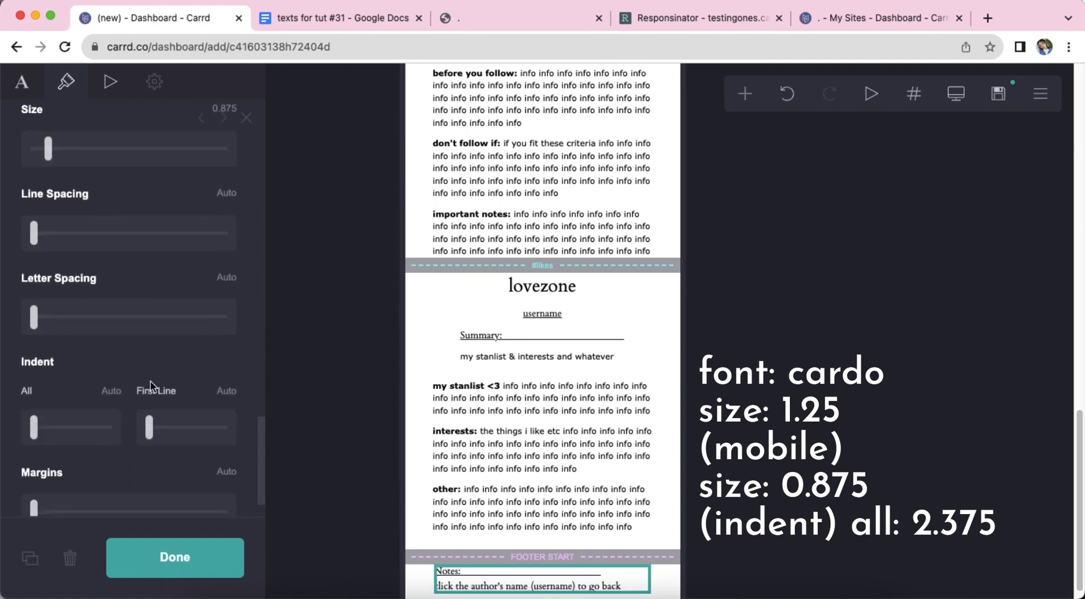
{"action": "left_click", "coordinate": [111, 340]}
{"action": "type", "text": "2"}
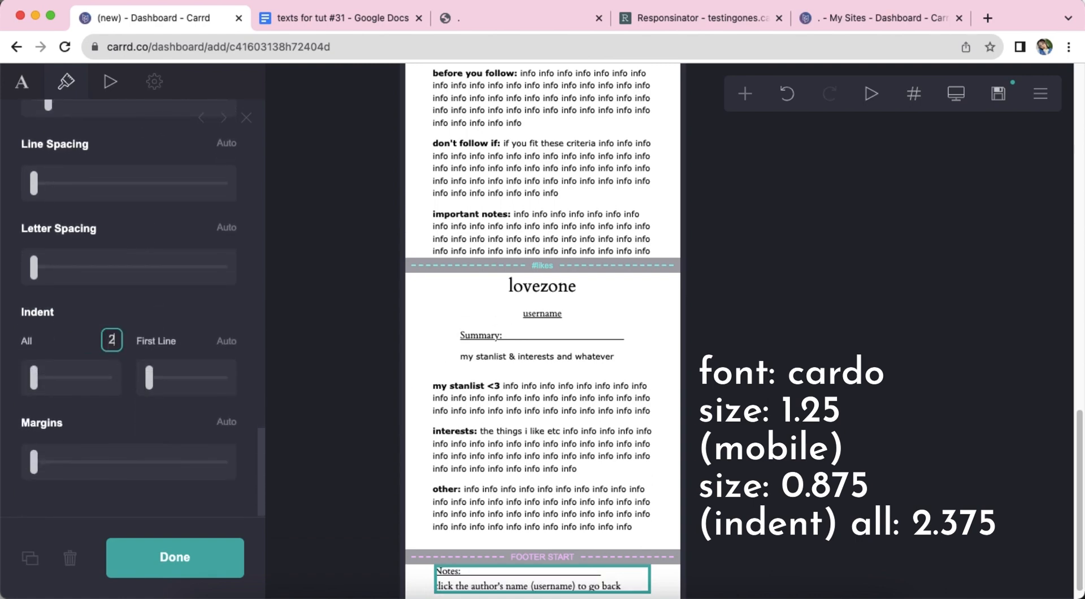
{"action": "type", "text": ".4"}
{"action": "key", "text": "Return"}
{"action": "left_click", "coordinate": [668, 581]}
{"action": "left_click", "coordinate": [670, 581]}
Step: Save and publish the finished site
{"action": "scroll", "coordinate": [671, 573], "scroll_direction": "down", "scroll_amount": 1}
{"action": "scroll", "coordinate": [673, 545], "scroll_direction": "up", "scroll_amount": 10}
{"action": "scroll", "coordinate": [673, 531], "scroll_direction": "up", "scroll_amount": 5}
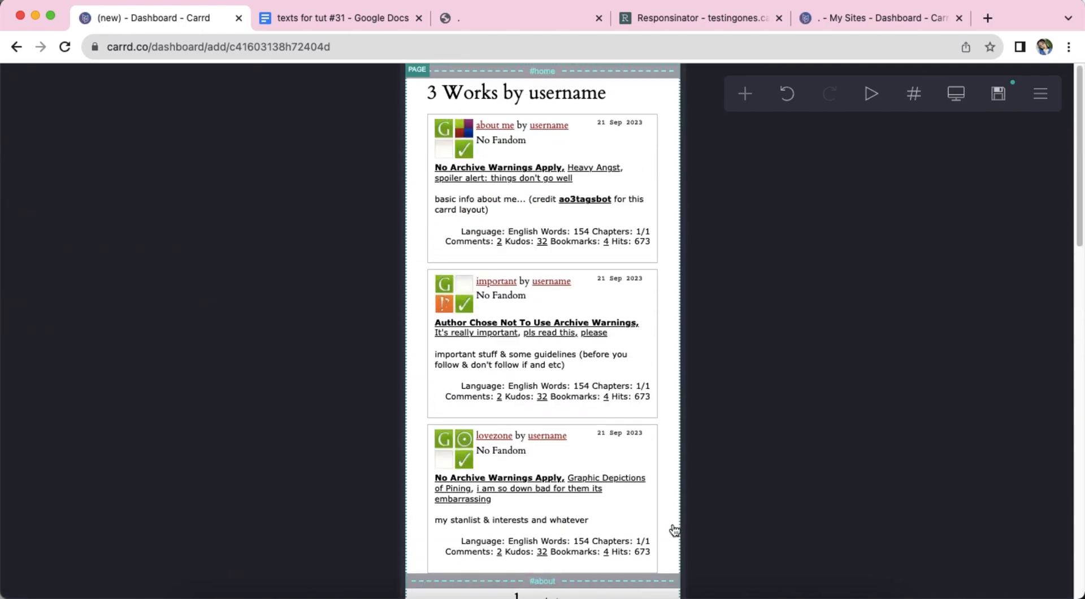
{"action": "left_click", "coordinate": [999, 93]}
{"action": "left_click", "coordinate": [133, 244]}
{"action": "key", "text": "Tab"}
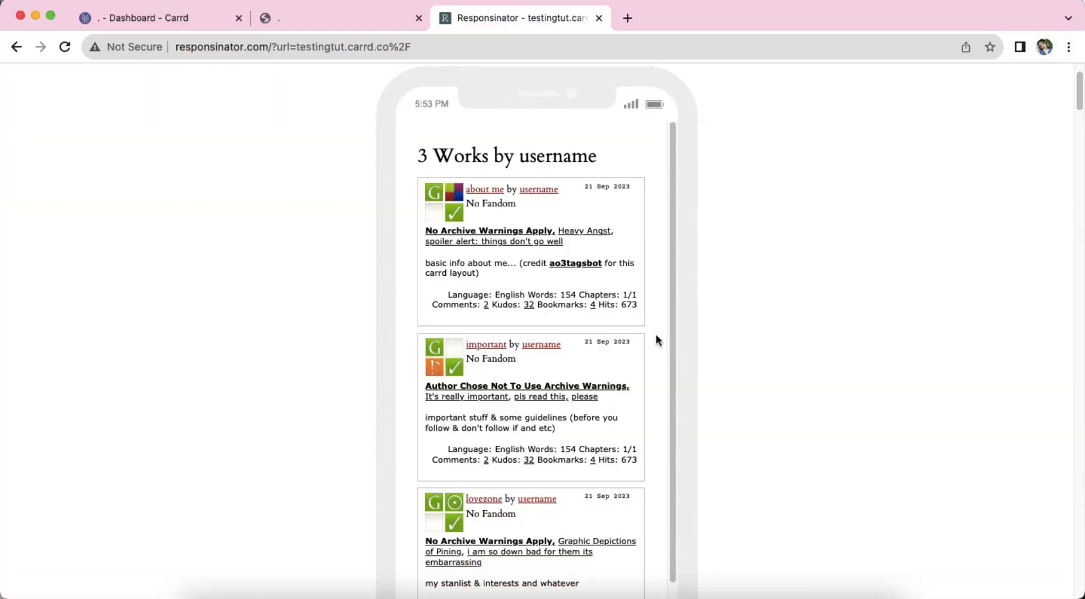
Step: Check the phone preview in Responsinator, opening the about me, important and lovezone pages and returning home through each username link
{"action": "scroll", "coordinate": [656, 336], "scroll_direction": "down", "scroll_amount": 2}
{"action": "scroll", "coordinate": [656, 335], "scroll_direction": "up", "scroll_amount": 1}
{"action": "left_click", "coordinate": [487, 188]}
{"action": "left_click", "coordinate": [538, 232]}
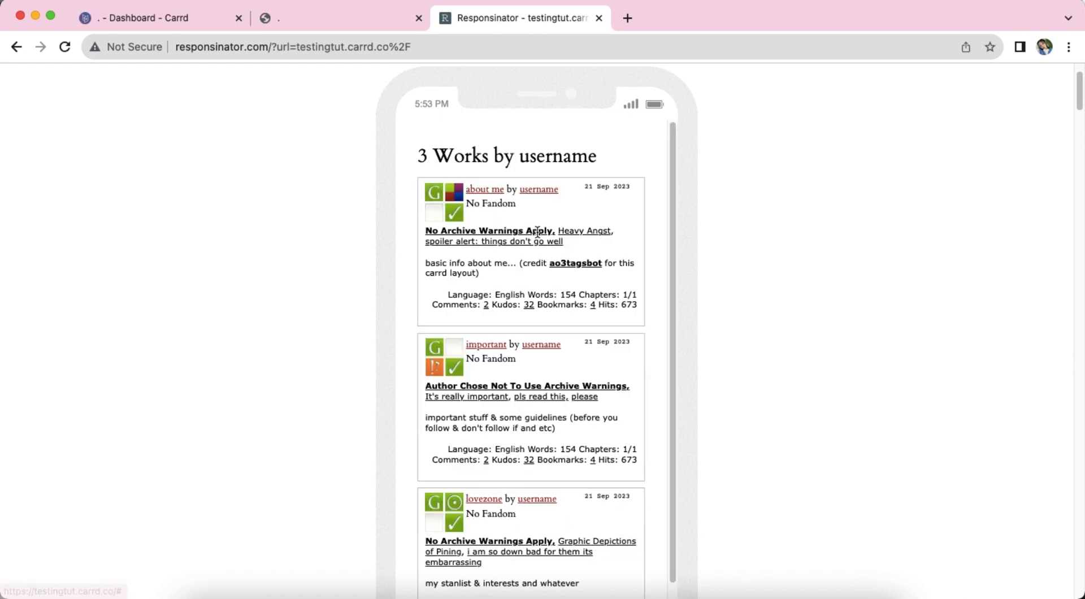
{"action": "left_click", "coordinate": [500, 349]}
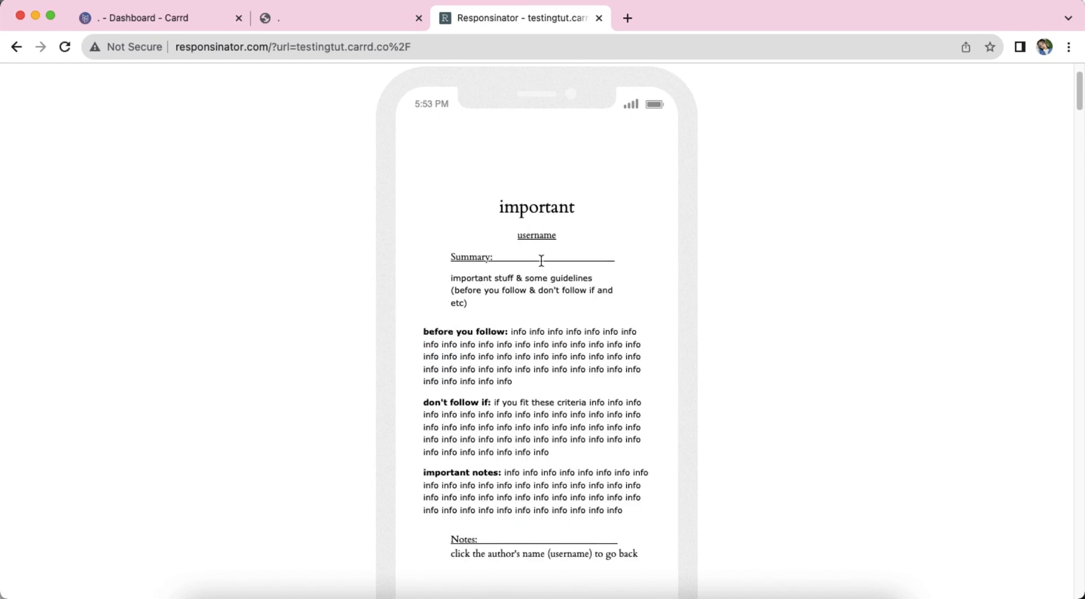
{"action": "left_click", "coordinate": [538, 235]}
{"action": "left_click", "coordinate": [484, 499]}
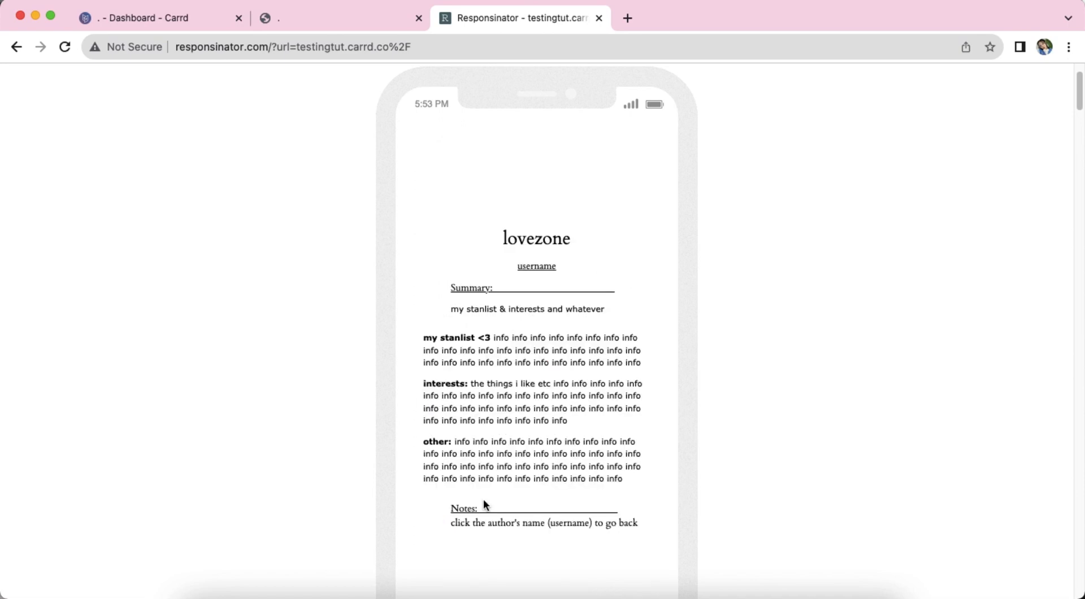
{"action": "left_click", "coordinate": [551, 268]}
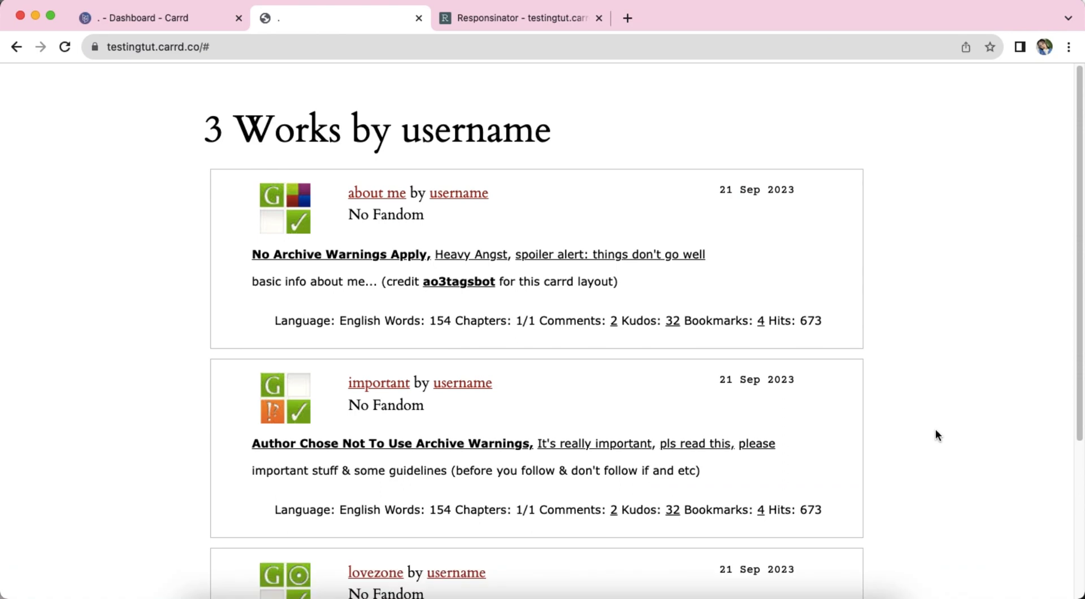
Step: Review the home page's work entries and the about me page on the published desktop site, then return home through the username link
{"action": "scroll", "coordinate": [935, 428], "scroll_direction": "down", "scroll_amount": 5}
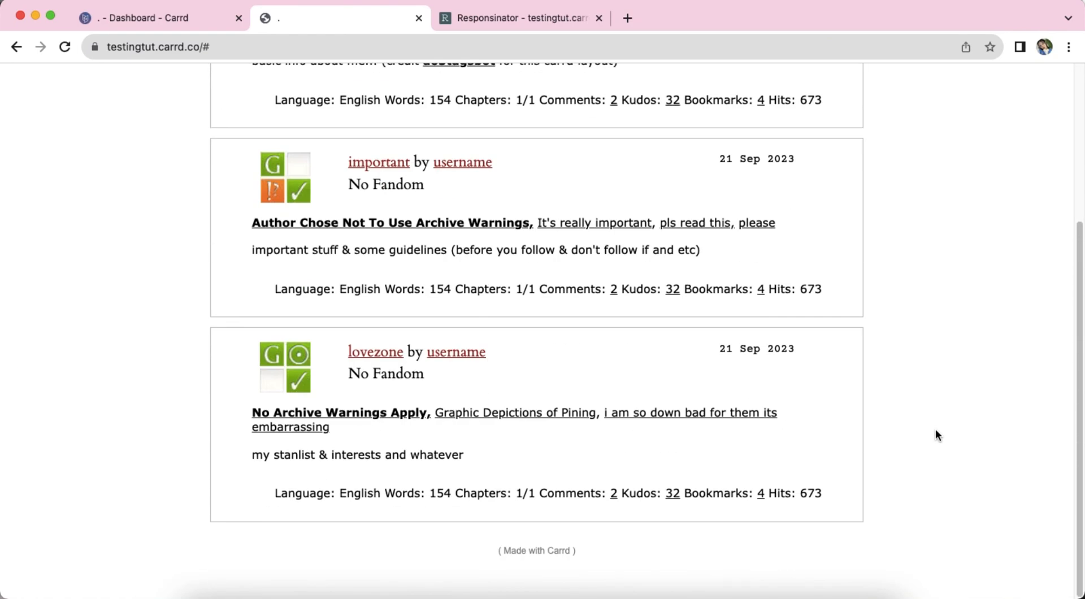
{"action": "scroll", "coordinate": [936, 434], "scroll_direction": "up", "scroll_amount": 4}
{"action": "left_click", "coordinate": [402, 198]}
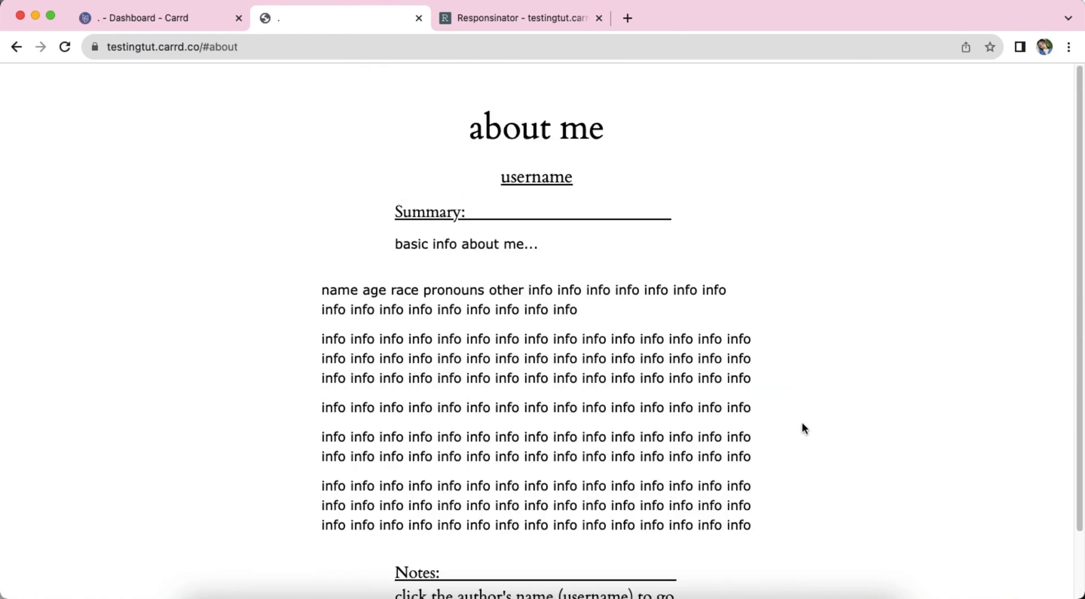
{"action": "scroll", "coordinate": [802, 422], "scroll_direction": "down", "scroll_amount": 2}
{"action": "scroll", "coordinate": [767, 367], "scroll_direction": "up", "scroll_amount": 2}
{"action": "left_click", "coordinate": [547, 180]}
Step: Review the important and lovezone pages with their footer notes on the published desktop site, testing the username link between them
{"action": "left_click", "coordinate": [384, 380]}
{"action": "scroll", "coordinate": [859, 404], "scroll_direction": "down", "scroll_amount": 3}
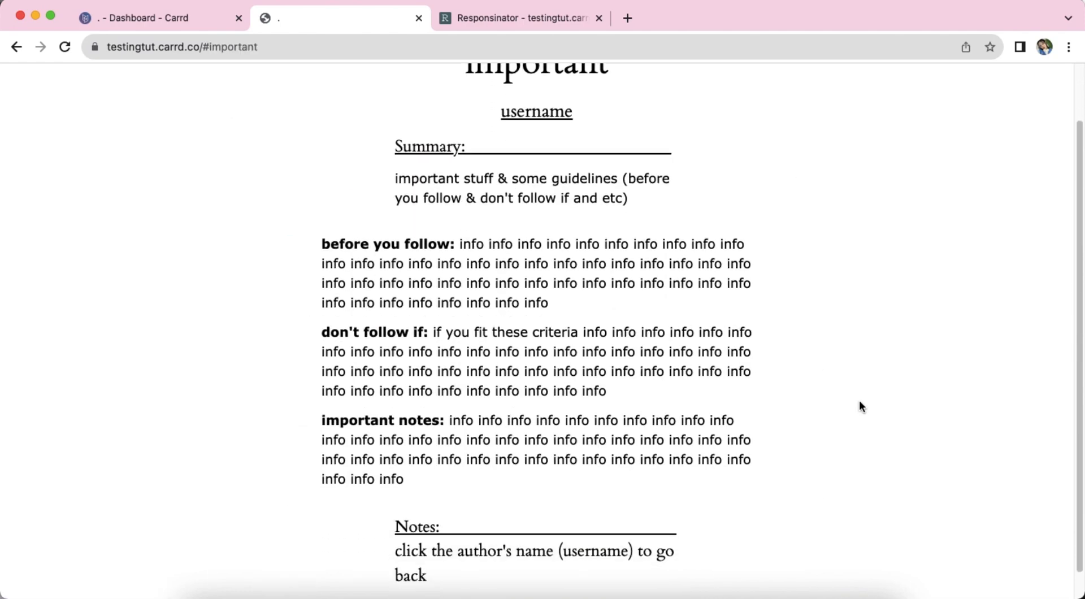
{"action": "scroll", "coordinate": [859, 406], "scroll_direction": "up", "scroll_amount": 3}
{"action": "left_click", "coordinate": [545, 180]}
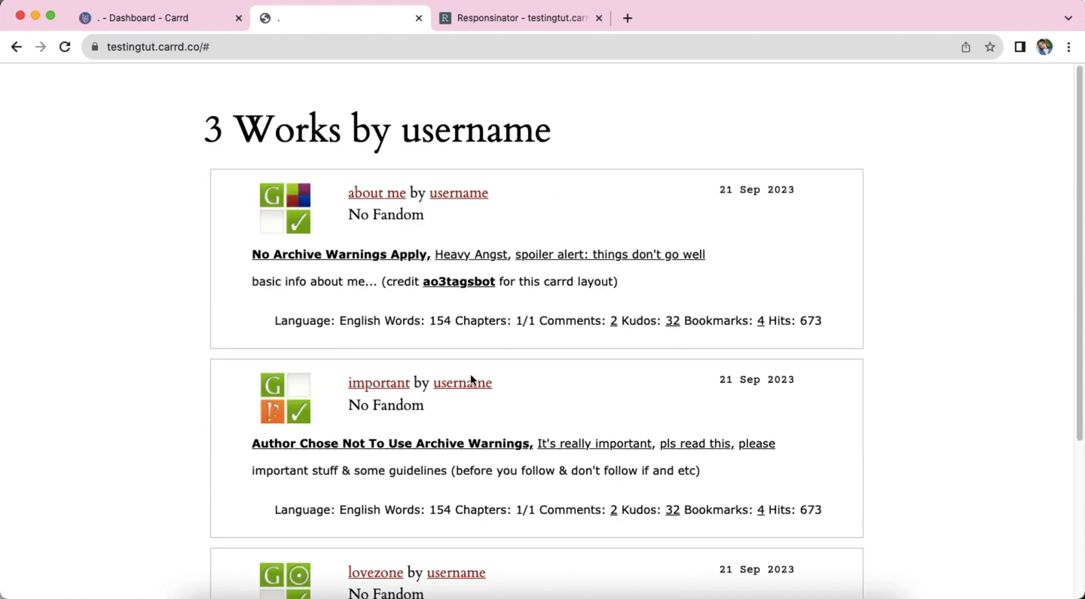
{"action": "scroll", "coordinate": [478, 373], "scroll_direction": "down", "scroll_amount": 5}
{"action": "left_click", "coordinate": [385, 351]}
{"action": "scroll", "coordinate": [875, 371], "scroll_direction": "down", "scroll_amount": 2}
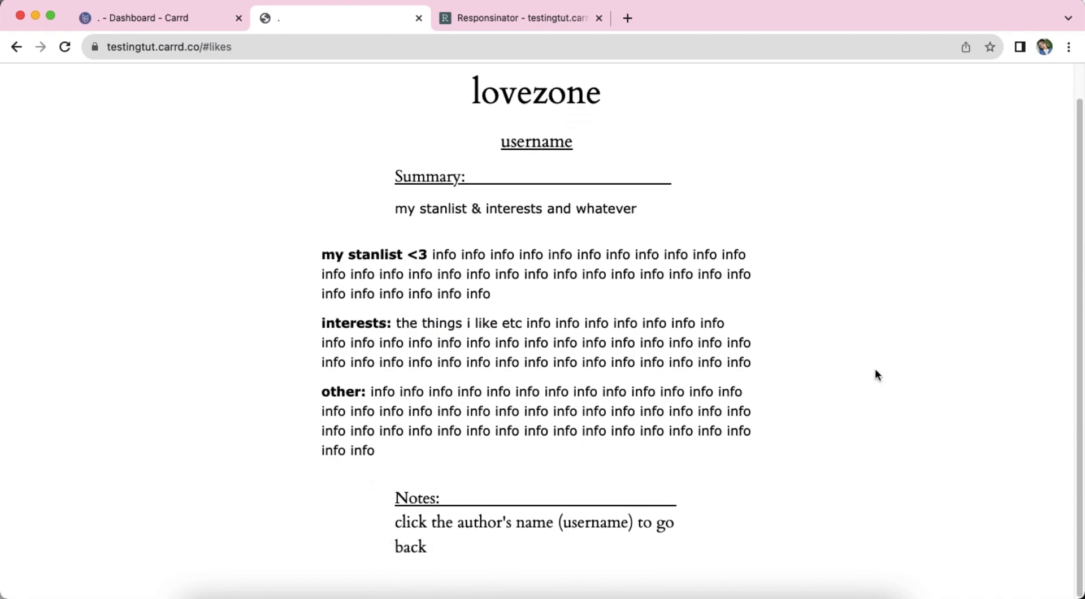